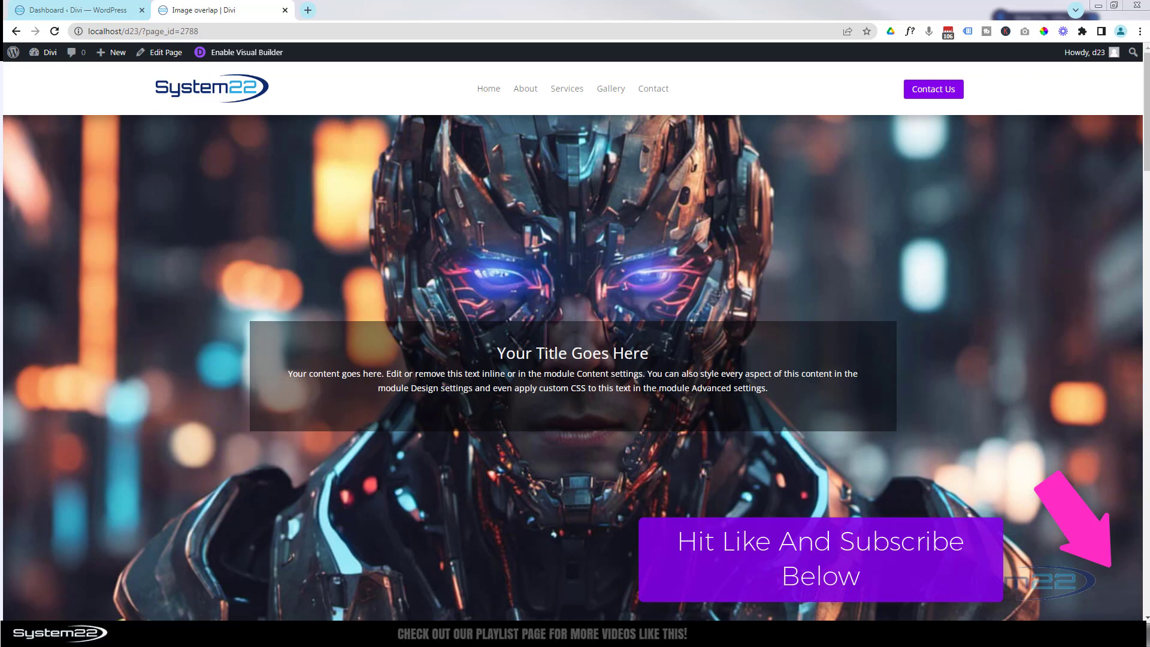
Look through the demo page's About, Services, Gallery and Contact sections, then return to its Home section
click(526, 88)
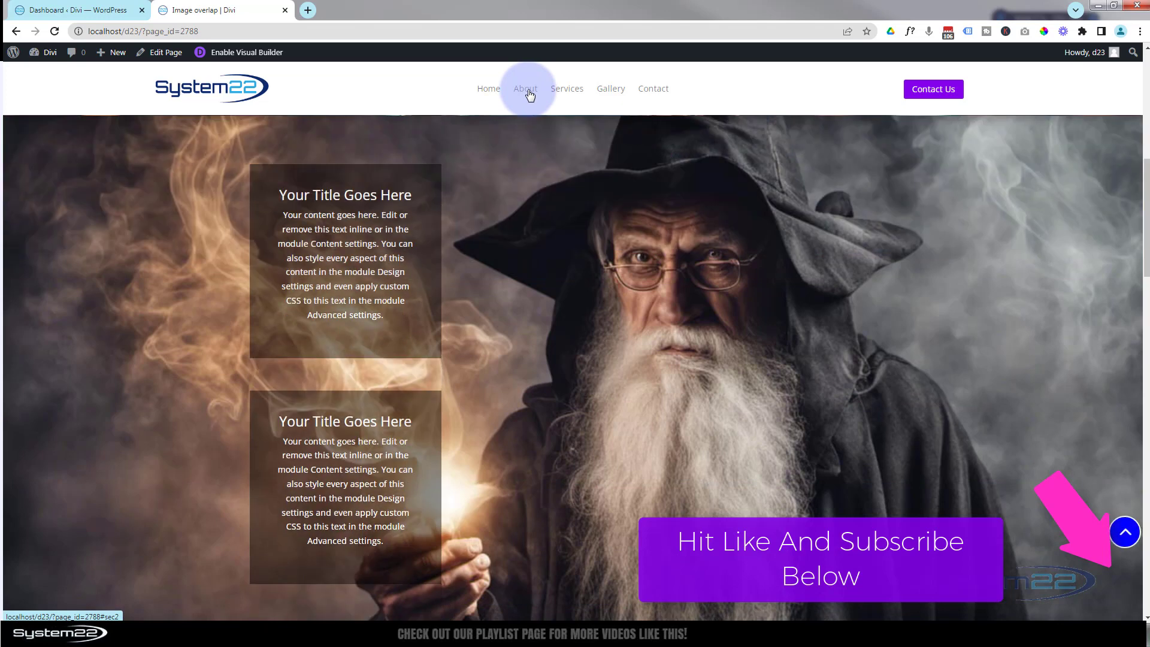
click(568, 89)
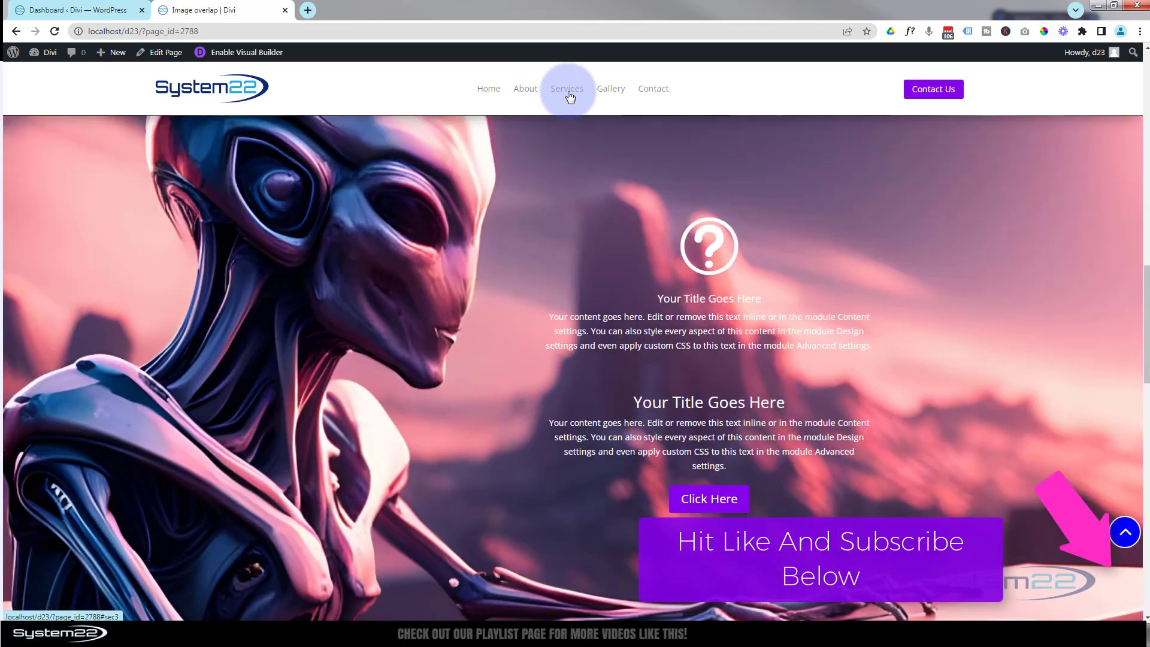
click(612, 96)
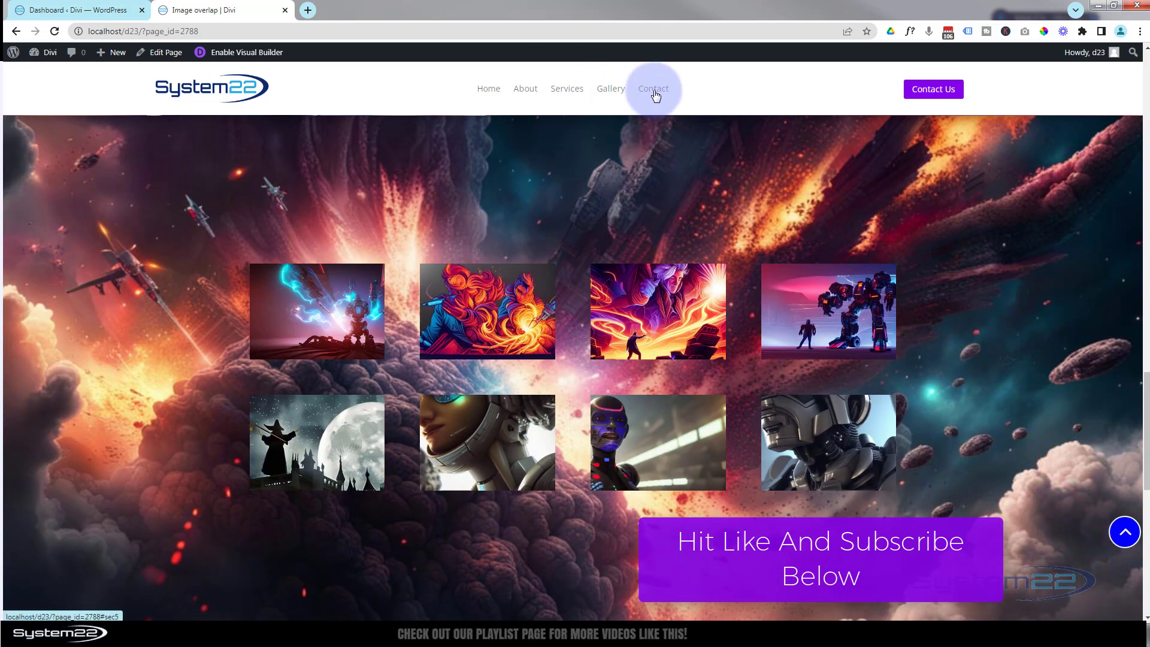
click(654, 90)
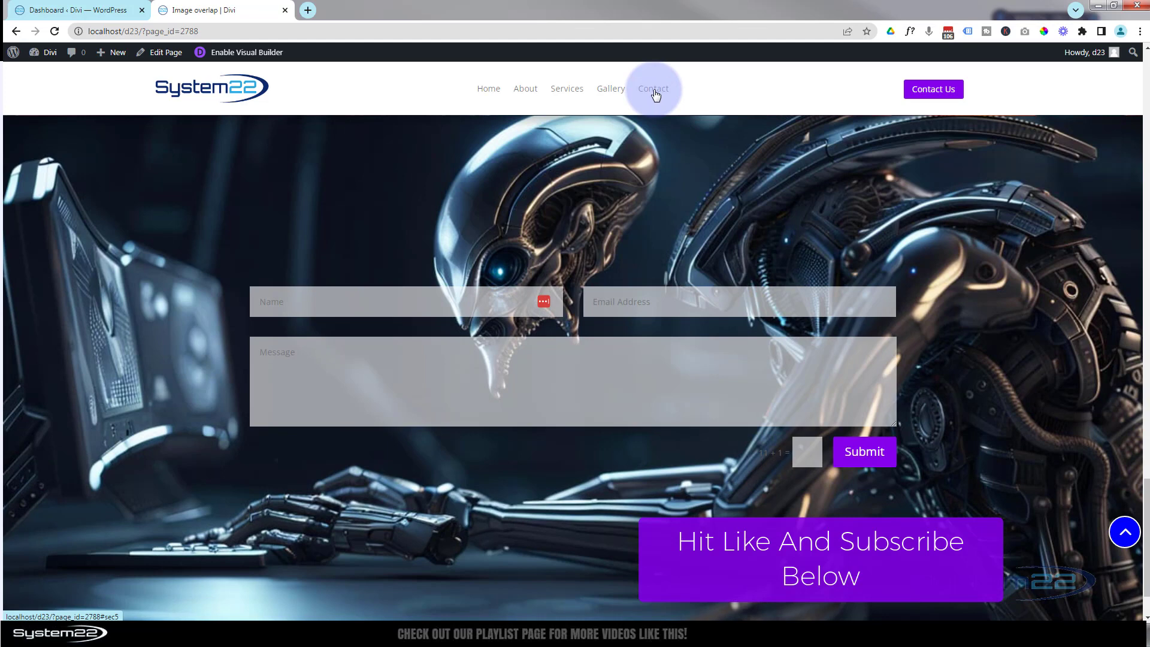
click(612, 91)
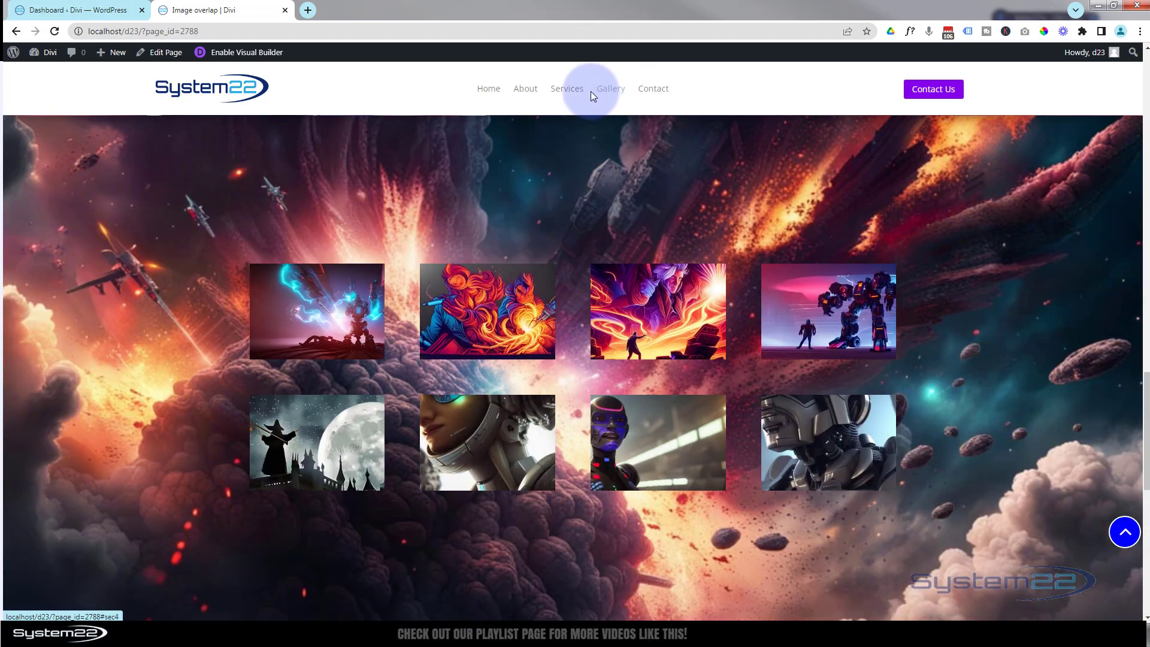
click(566, 91)
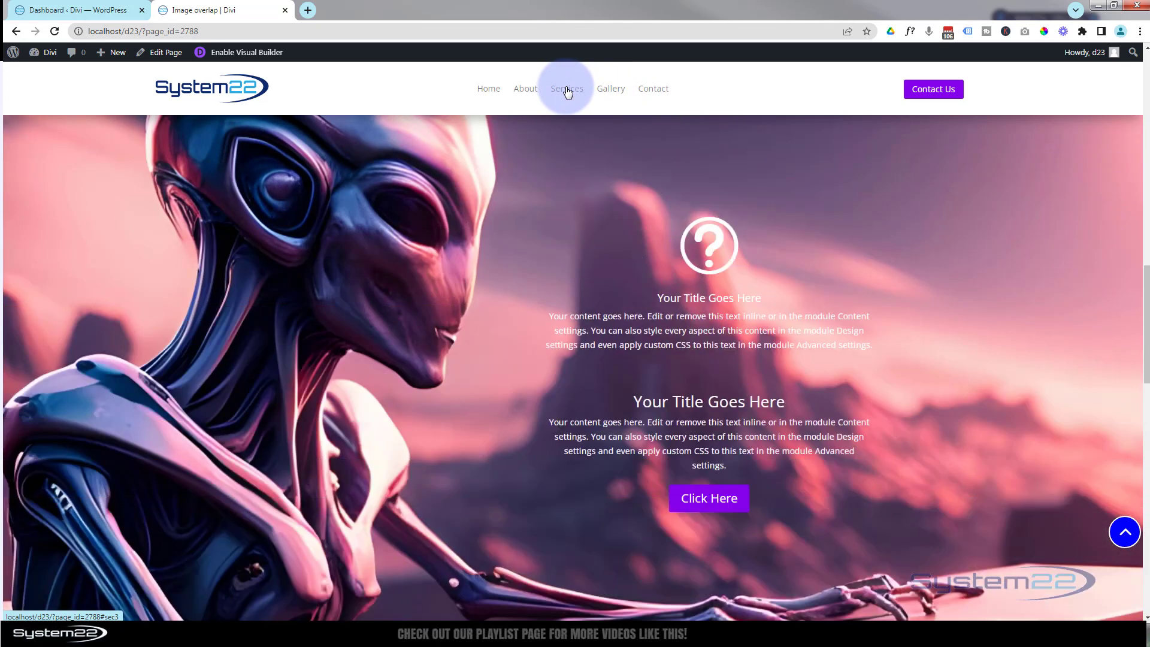
click(526, 90)
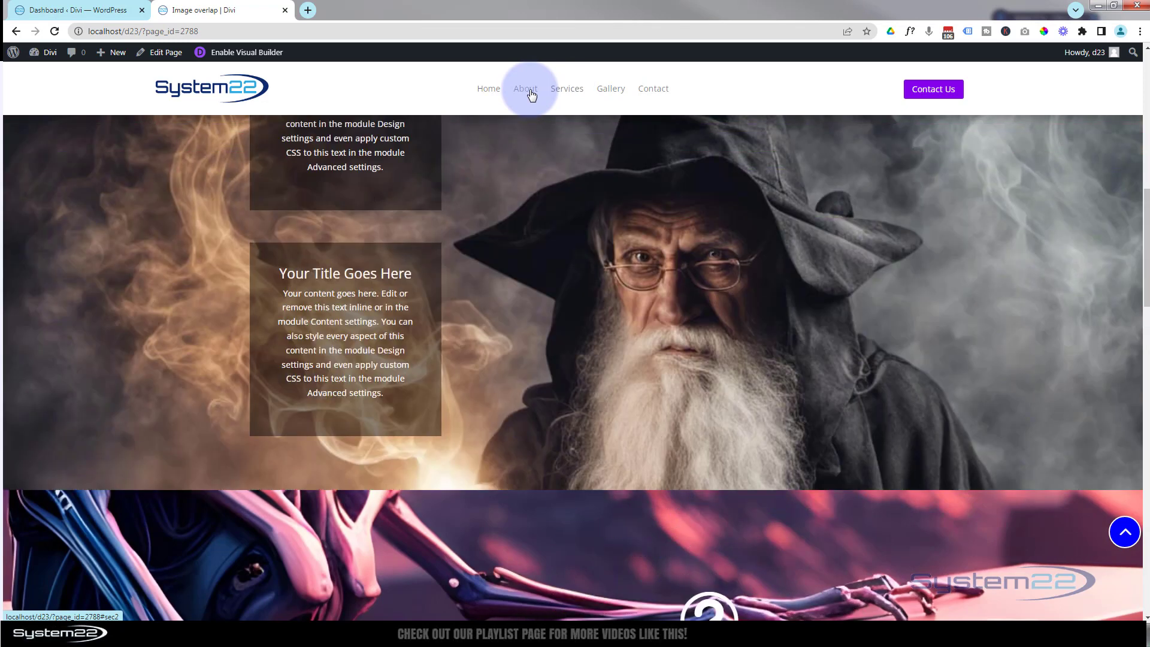
click(488, 90)
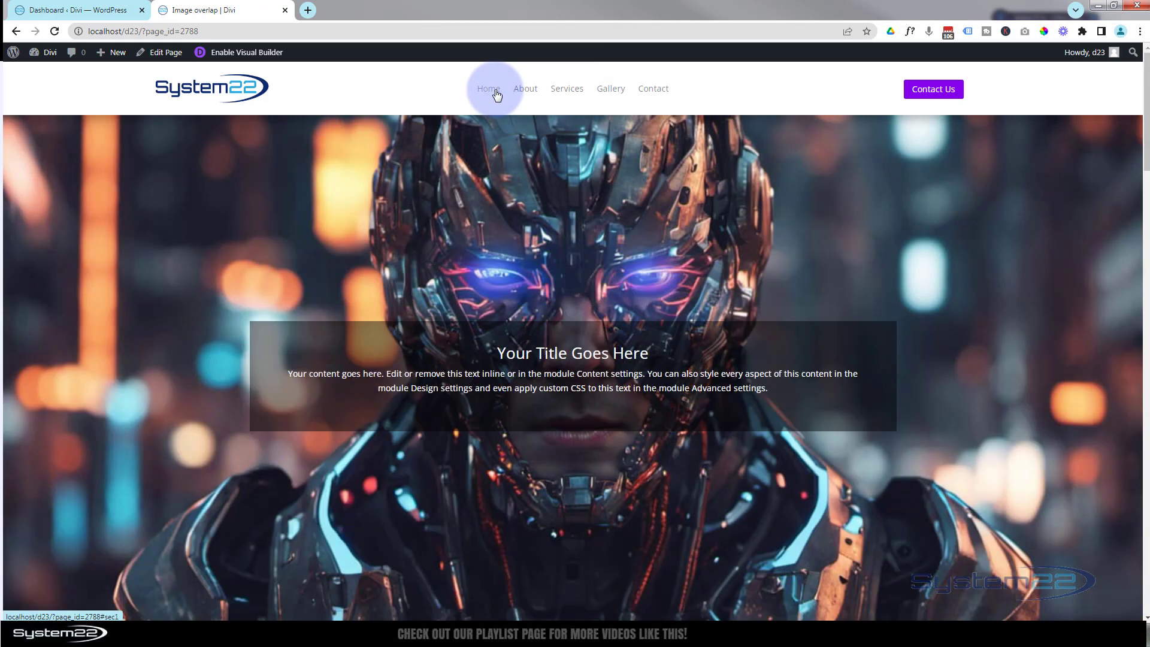
Create a new page titled "fp pllx" and start building it from scratch with the Divi Builder
mouse_move(99, 55)
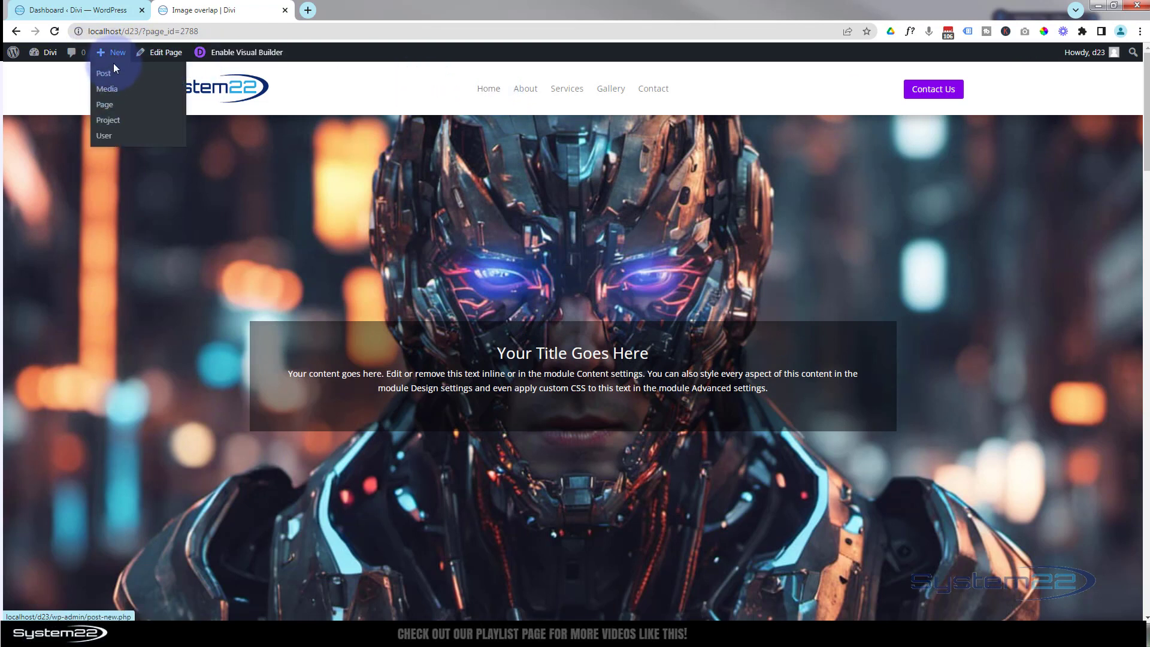
middle_click(105, 105)
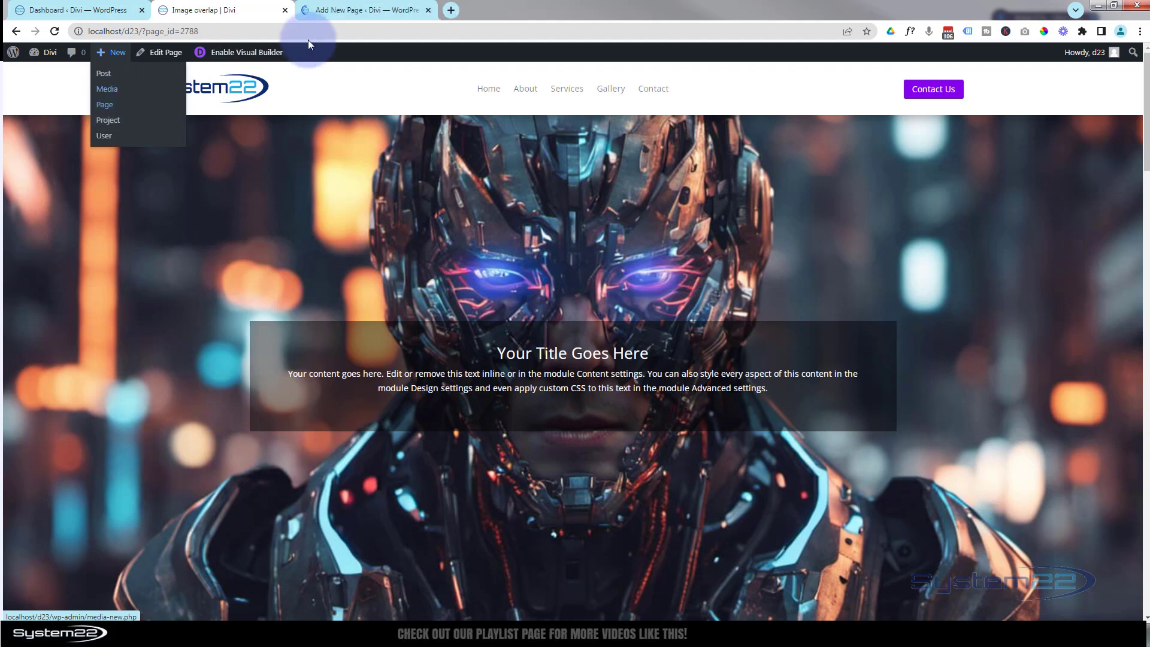
click(343, 14)
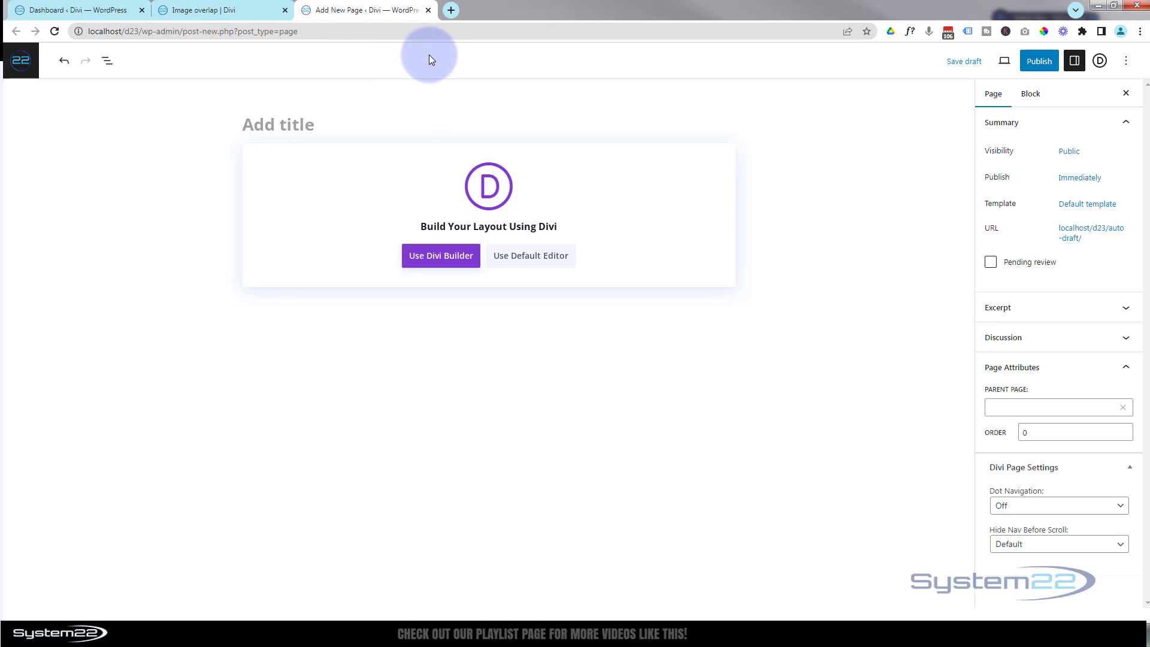
text(fp )
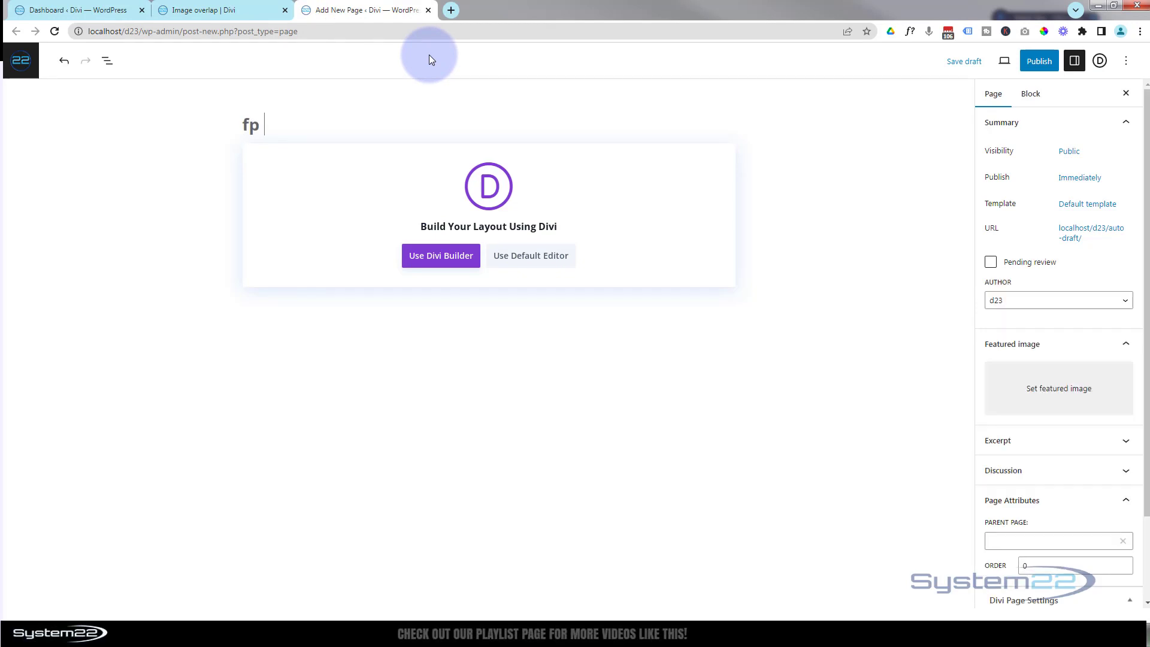
text(pllx)
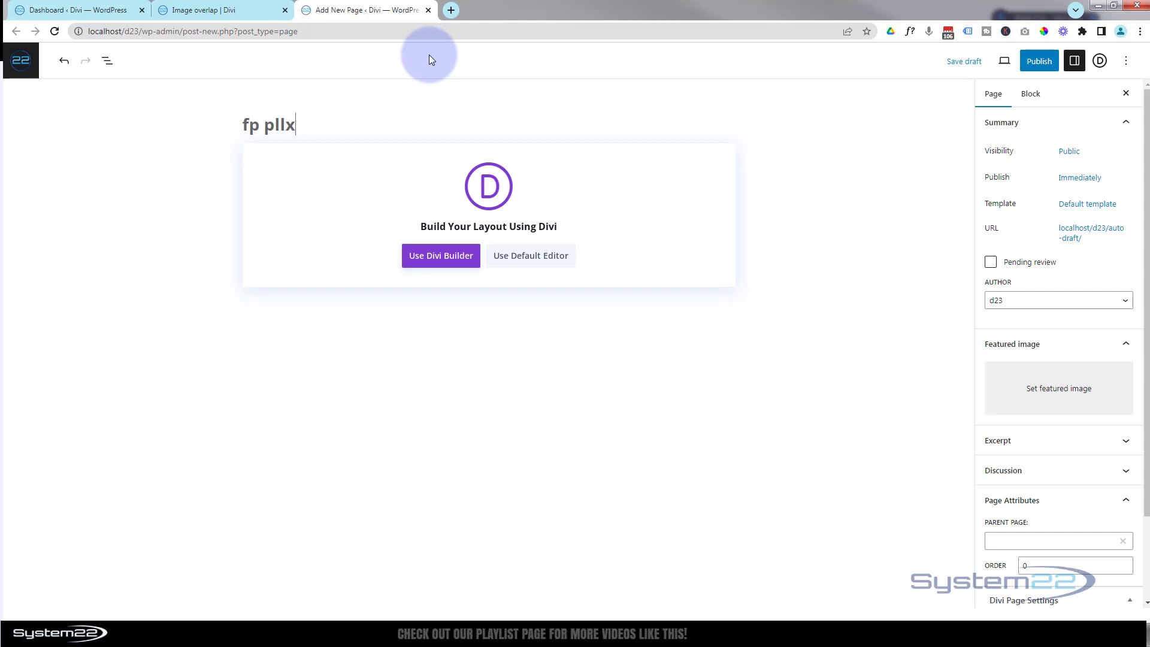
click(460, 258)
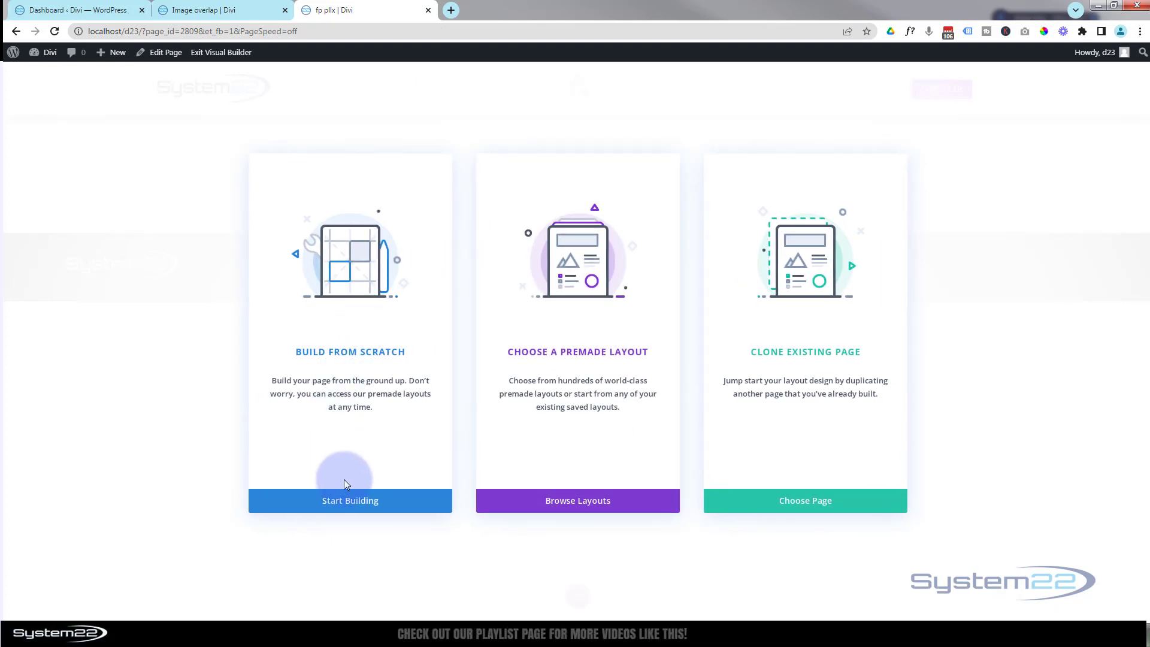
click(350, 504)
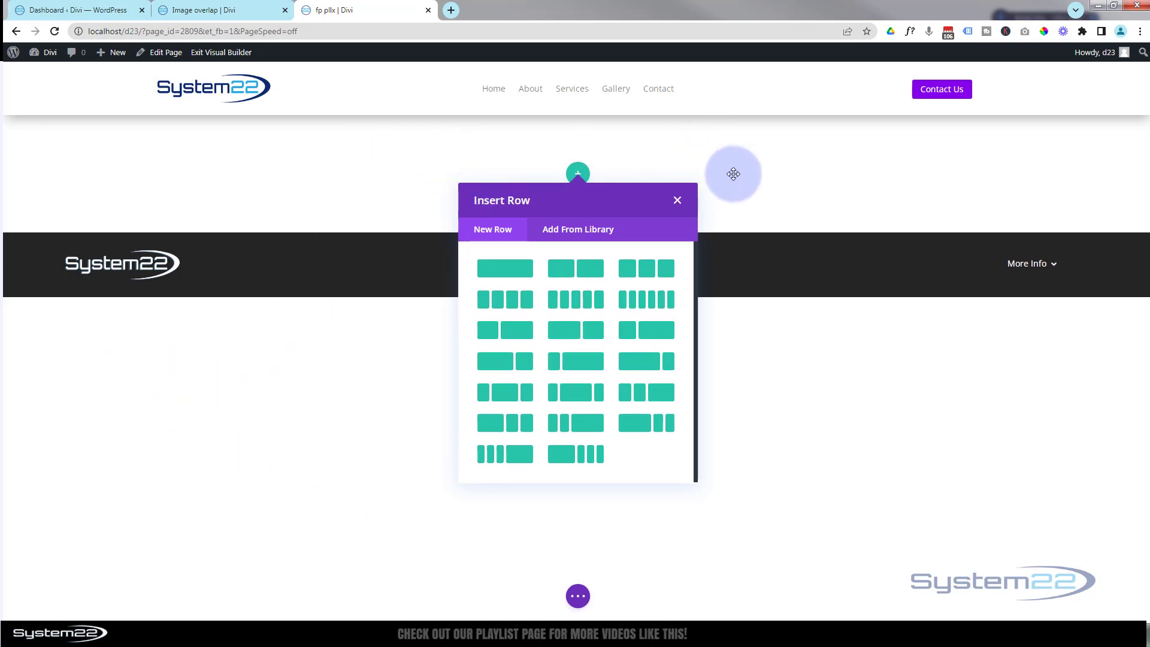
Insert a single-column row containing a Call To Action module and save the module with its default settings
click(505, 269)
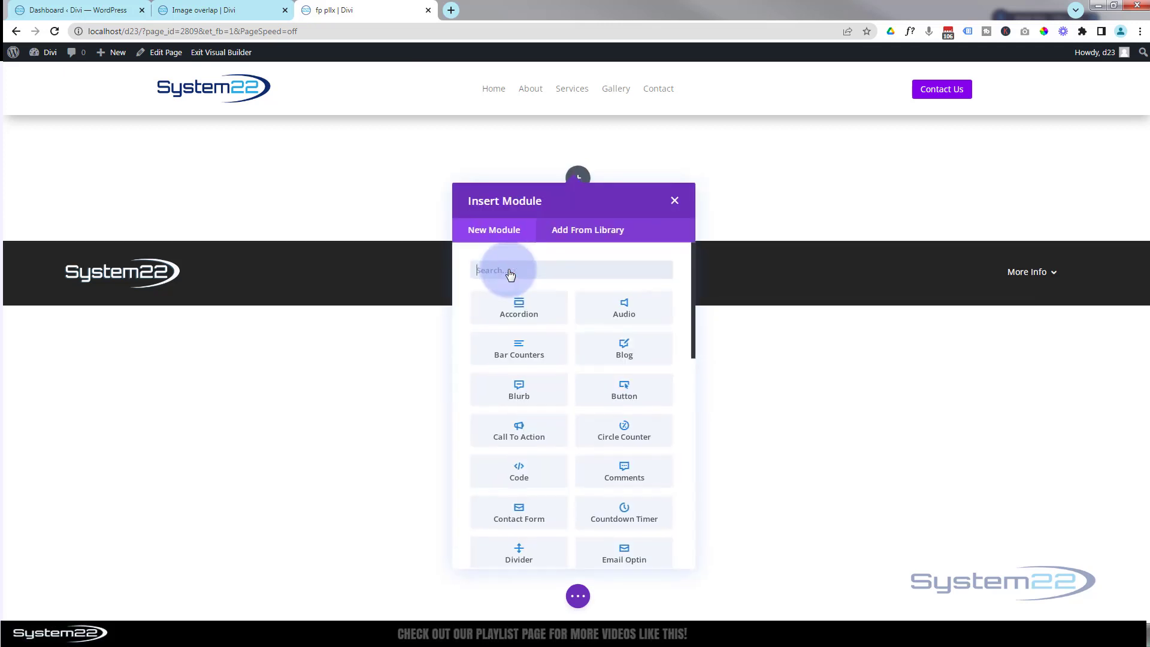
click(519, 429)
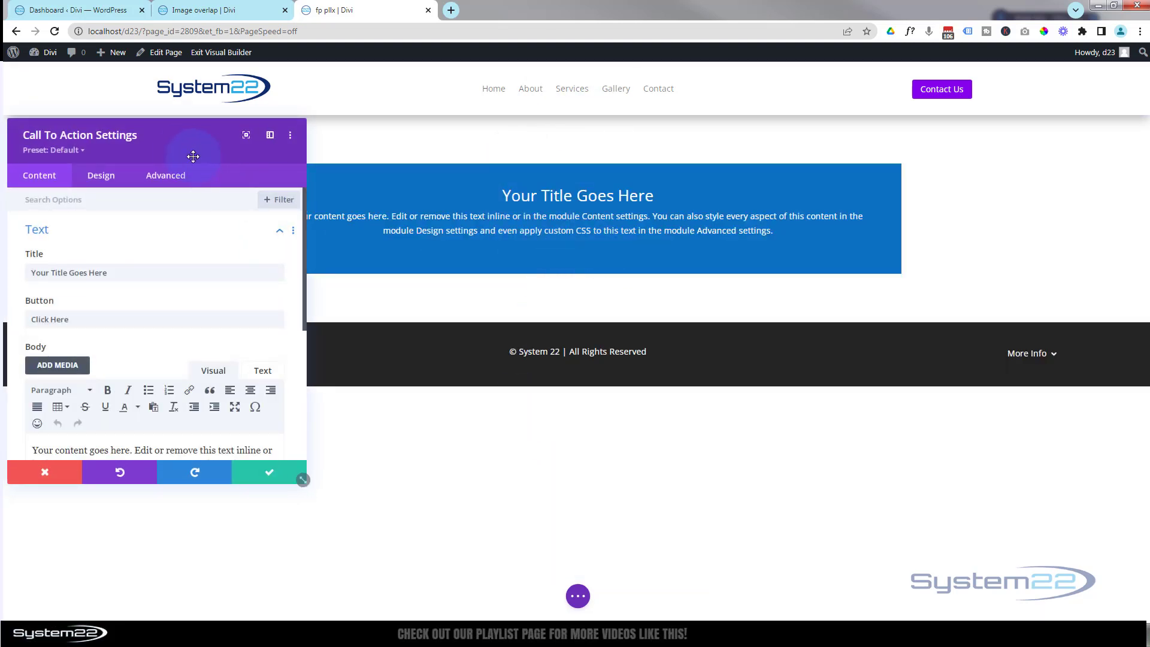
drag(180, 146, 604, 150)
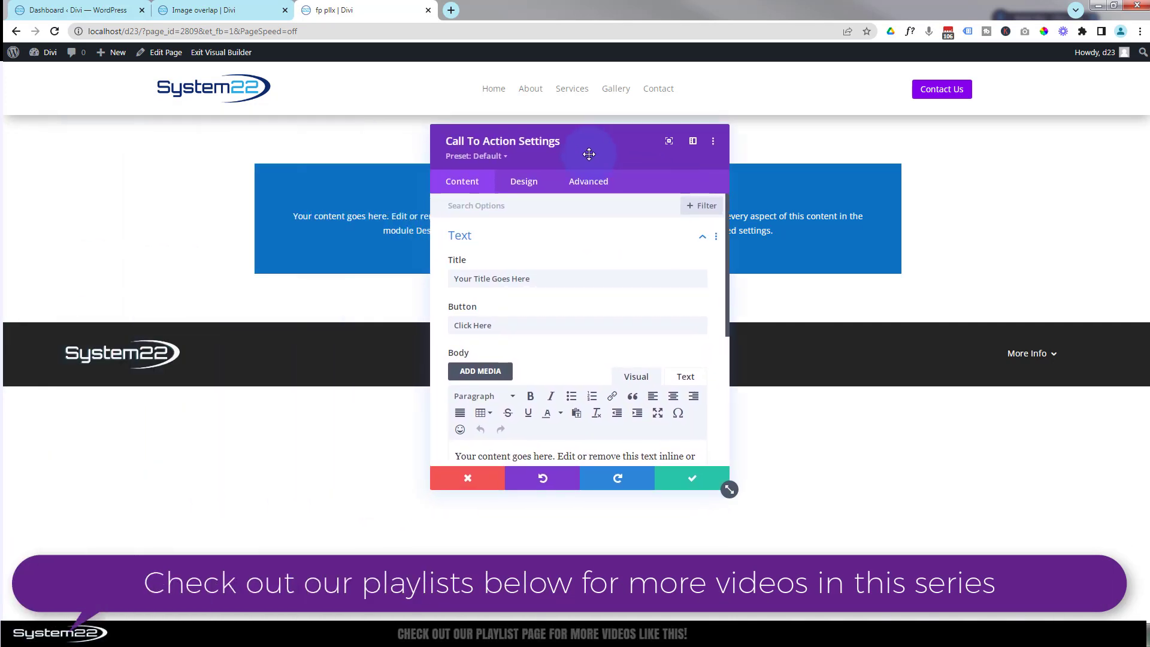
click(692, 477)
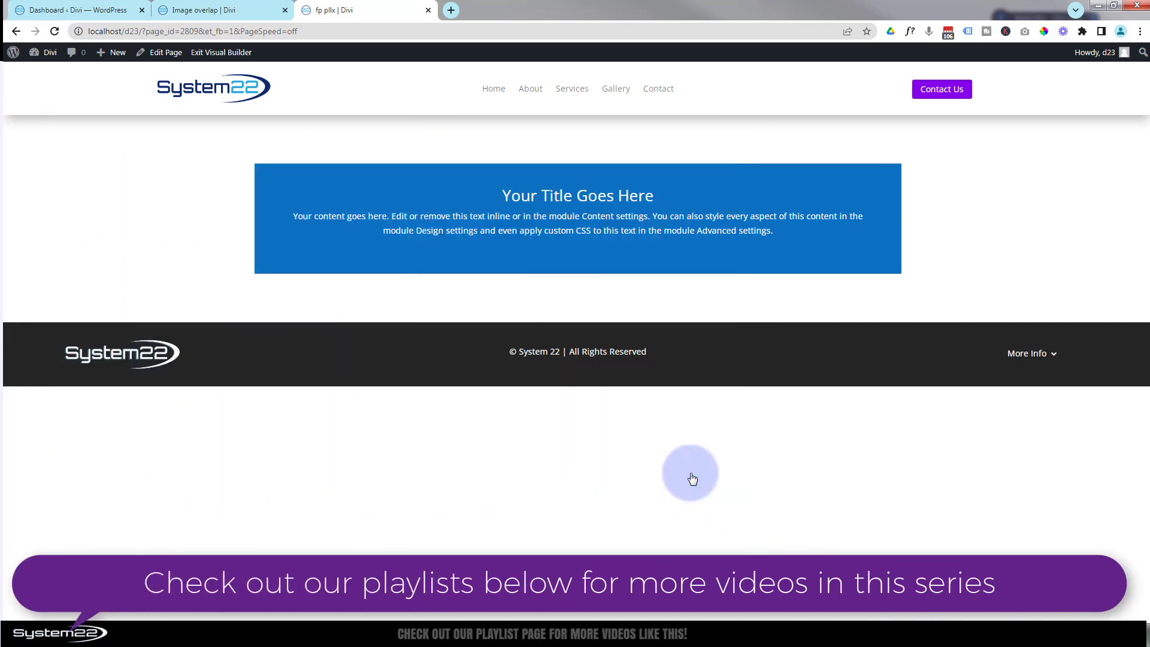
Set the section's background image to the cyborg face with glowing purple eyes from the media library
mouse_move(175, 164)
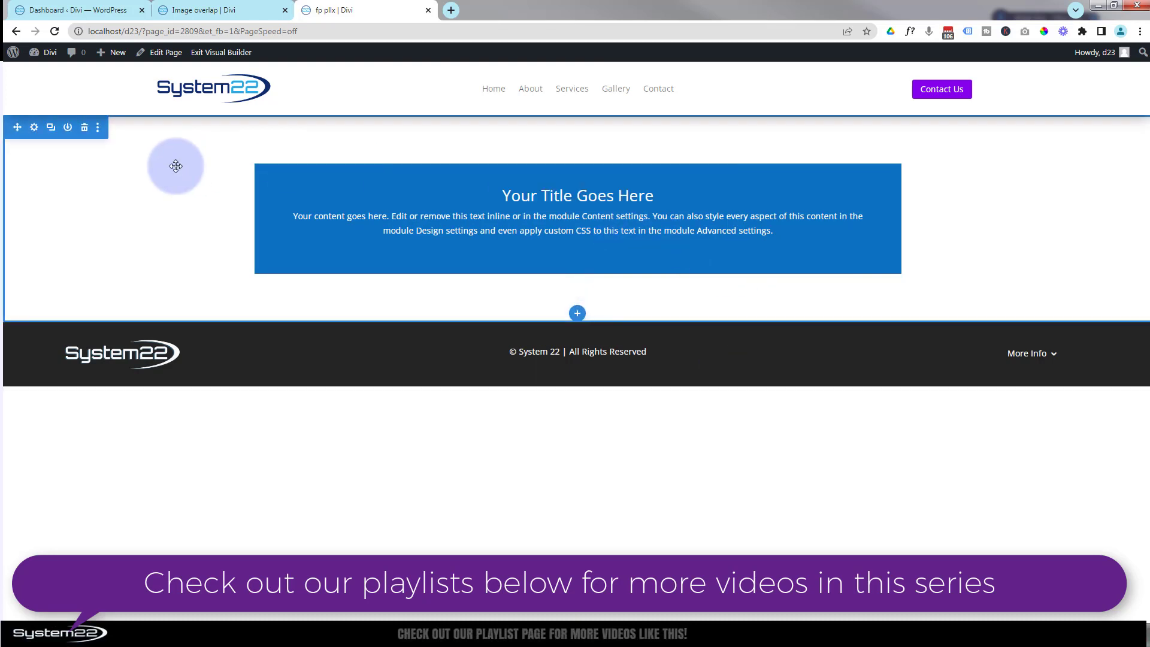
mouse_move(133, 161)
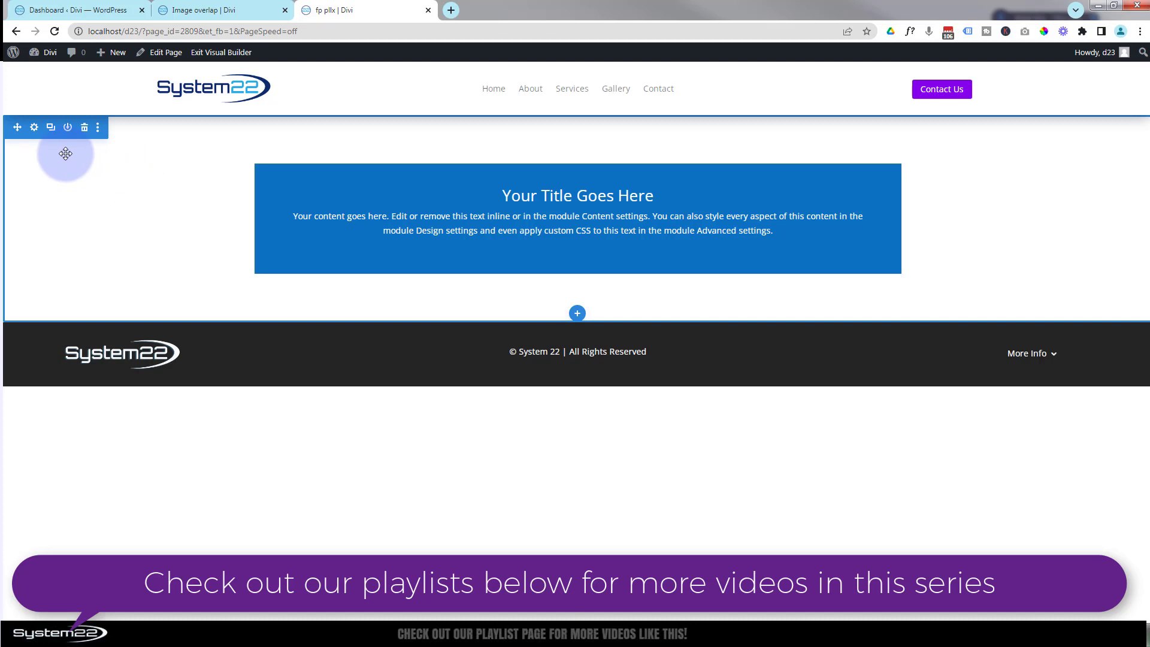
click(34, 127)
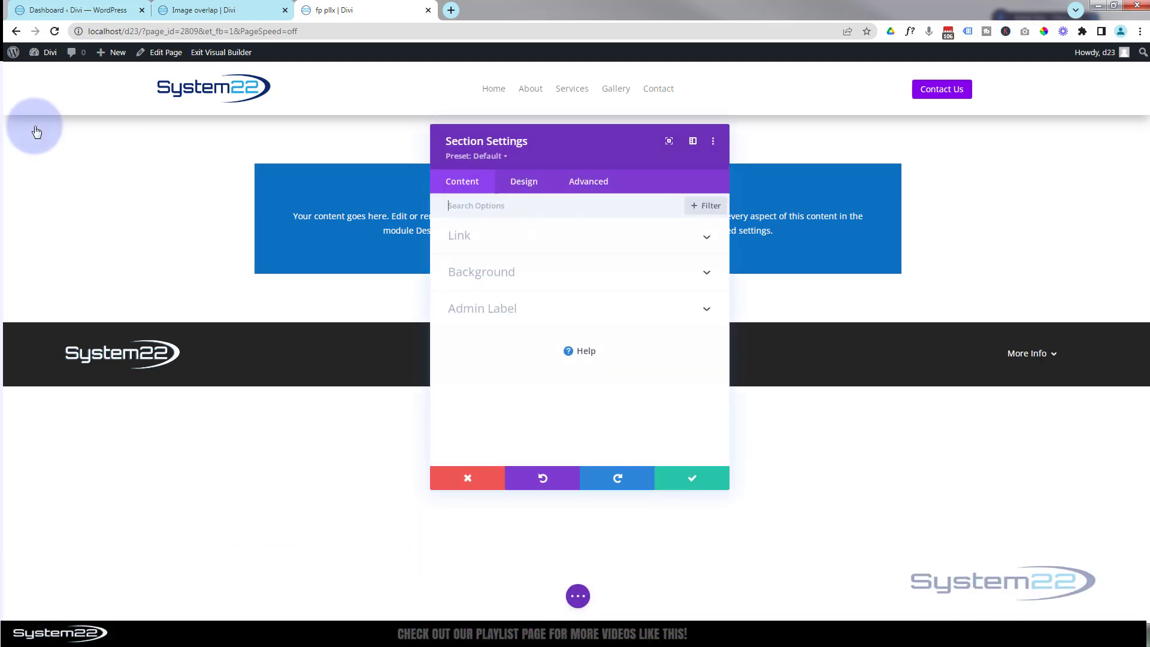
click(584, 167)
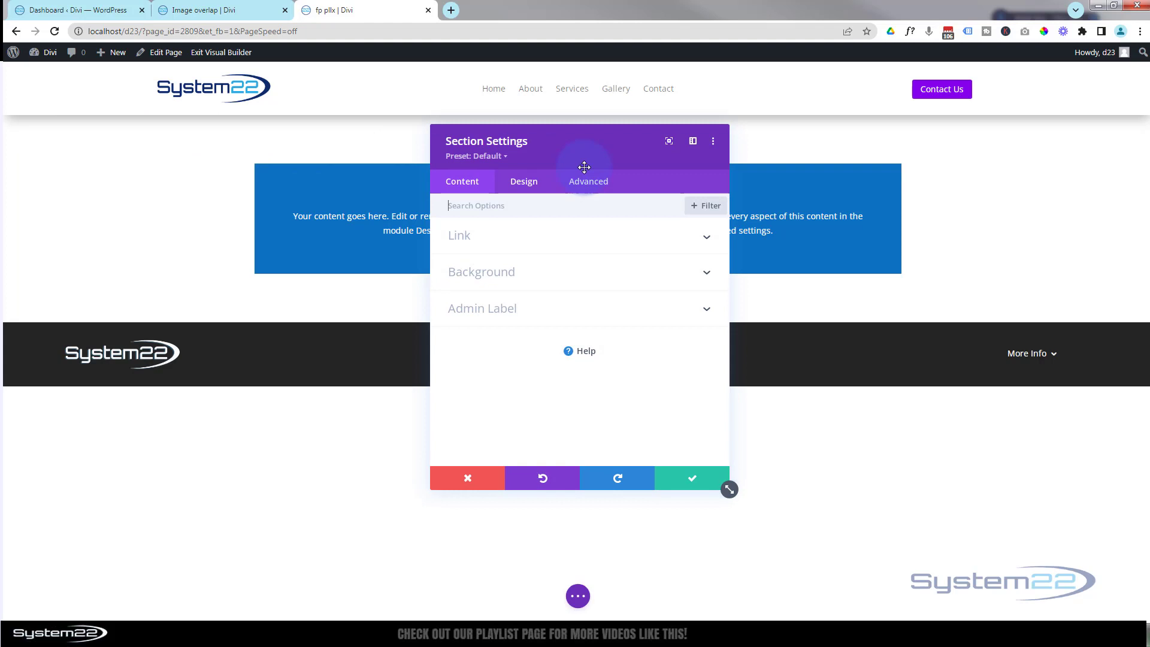
click(573, 277)
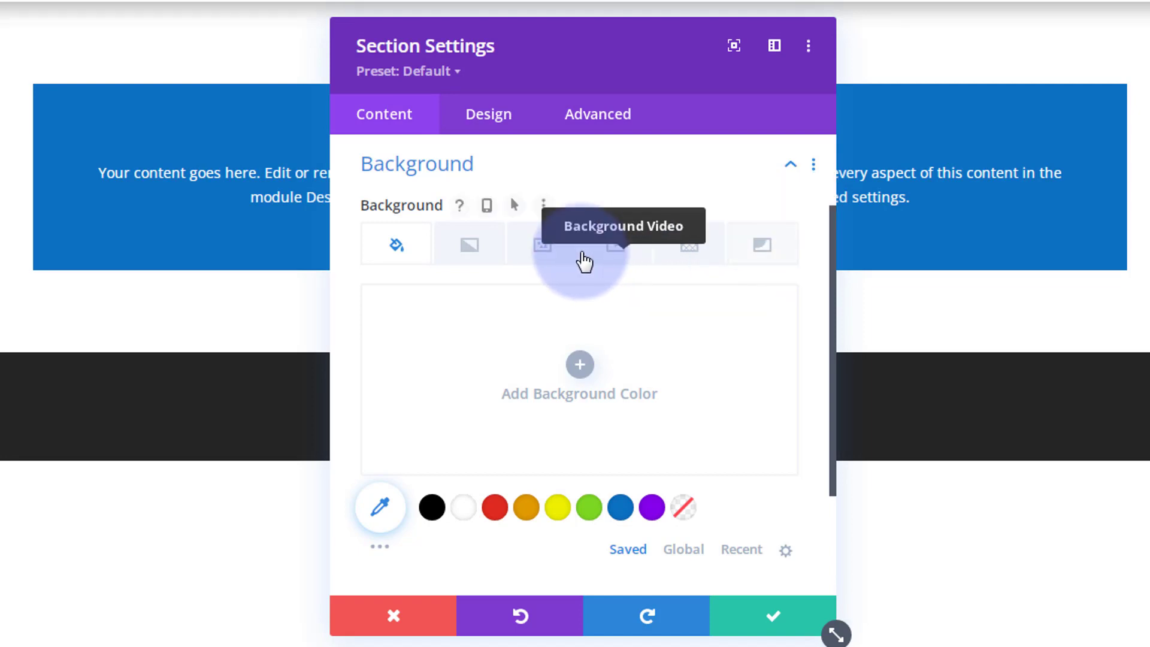
click(554, 257)
click(576, 362)
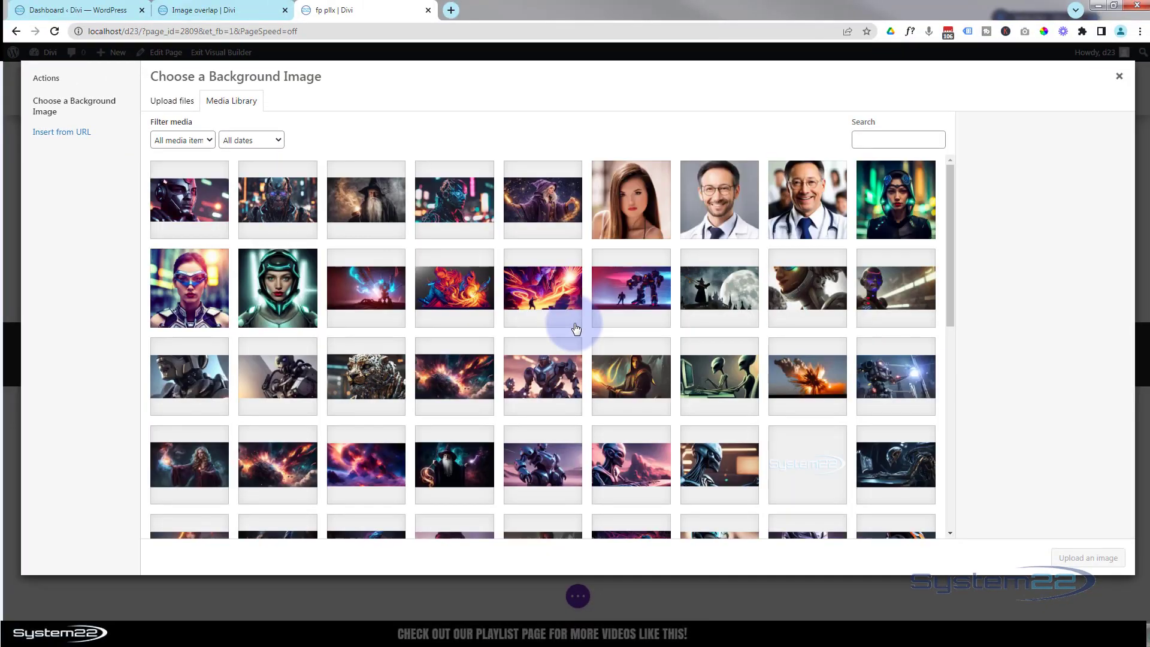
click(306, 211)
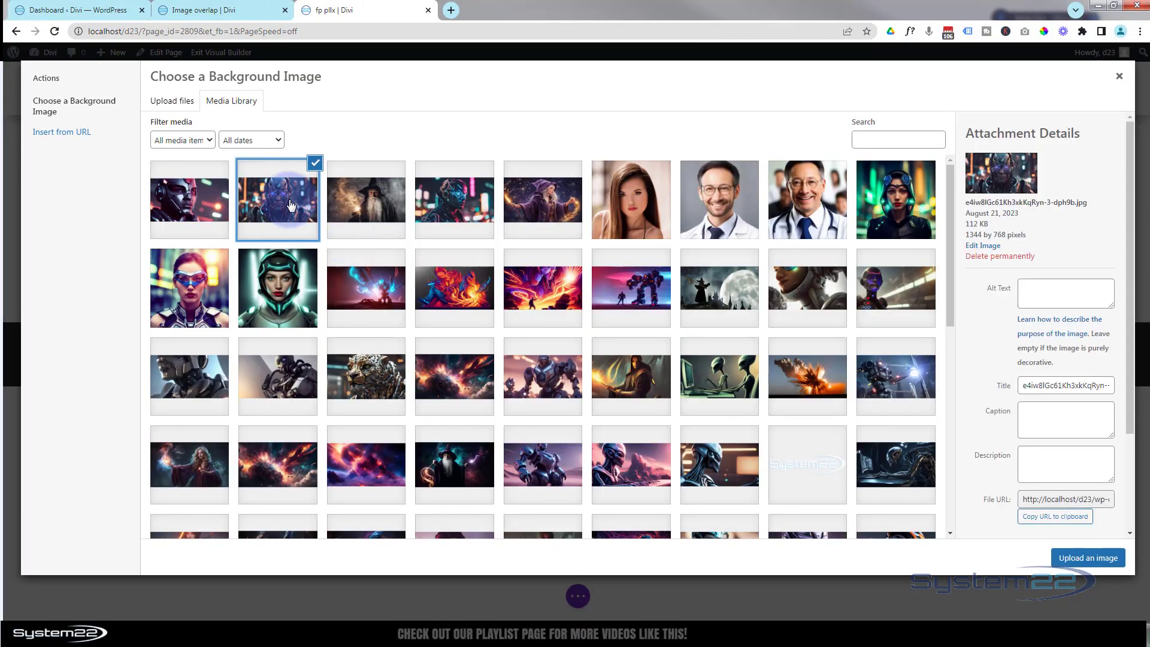
click(1073, 559)
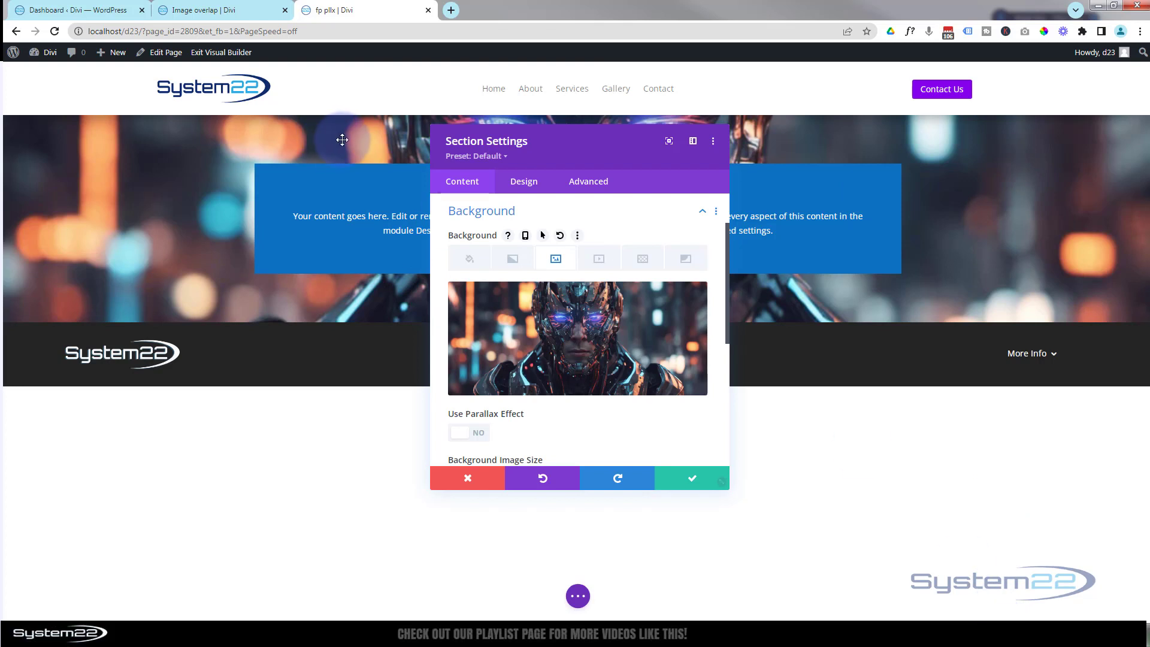
Set the section's height to 100vh in its sizing options and check how it fills the screen
click(528, 186)
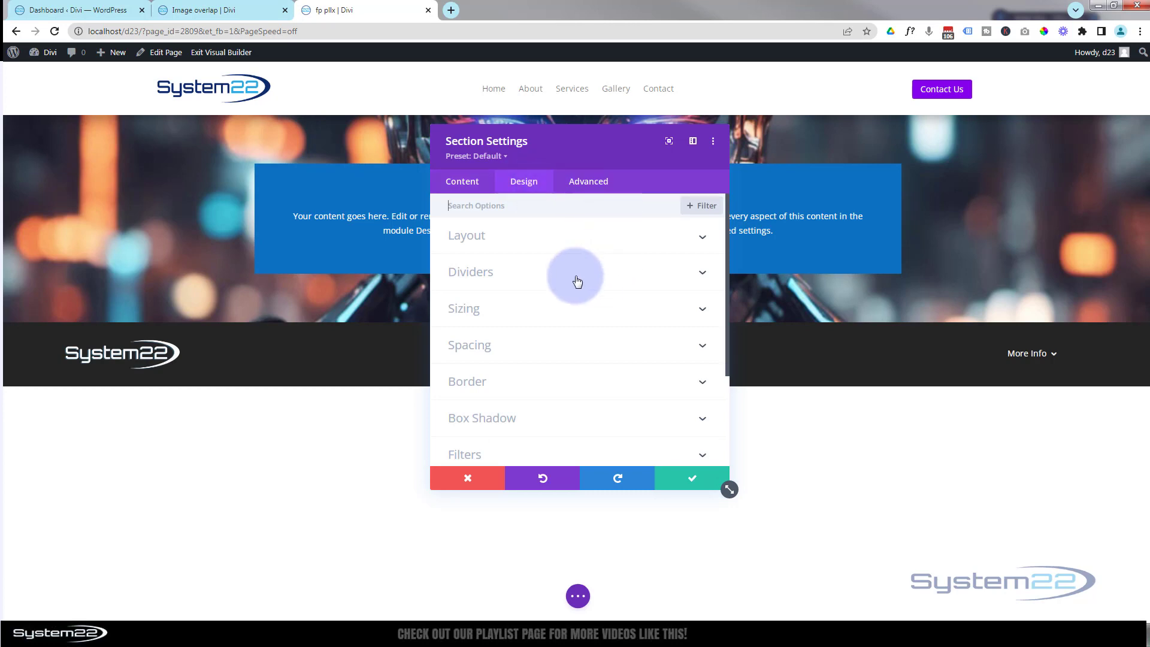
click(518, 309)
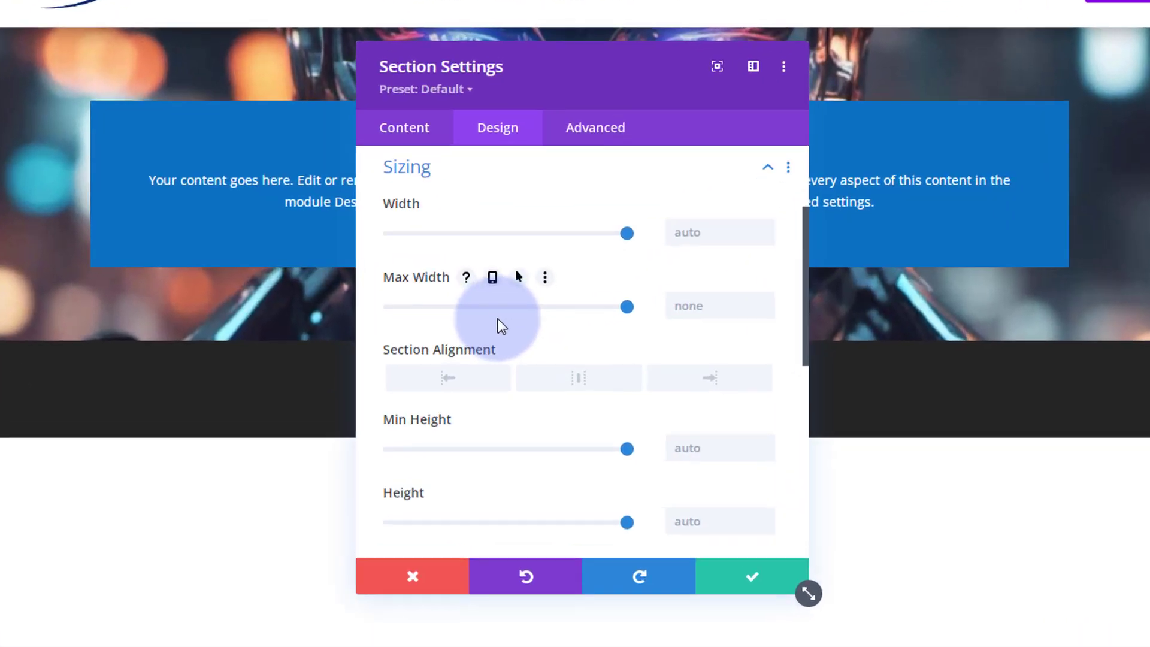
scroll(509, 317, down, 2)
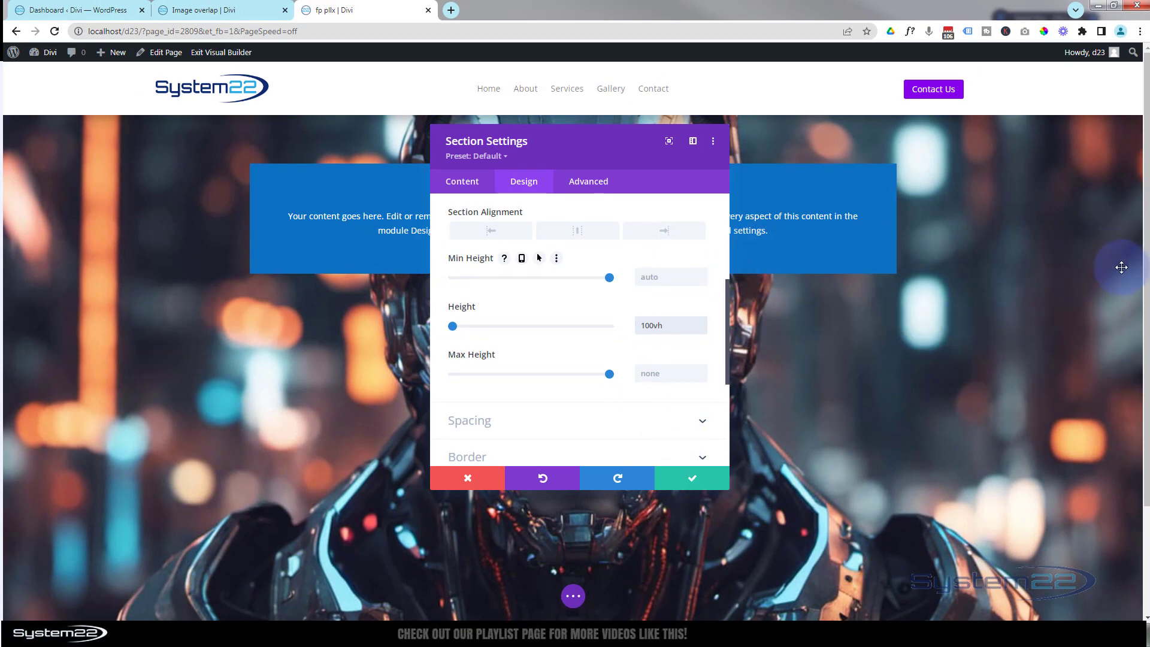
drag(1147, 269, 1144, 421)
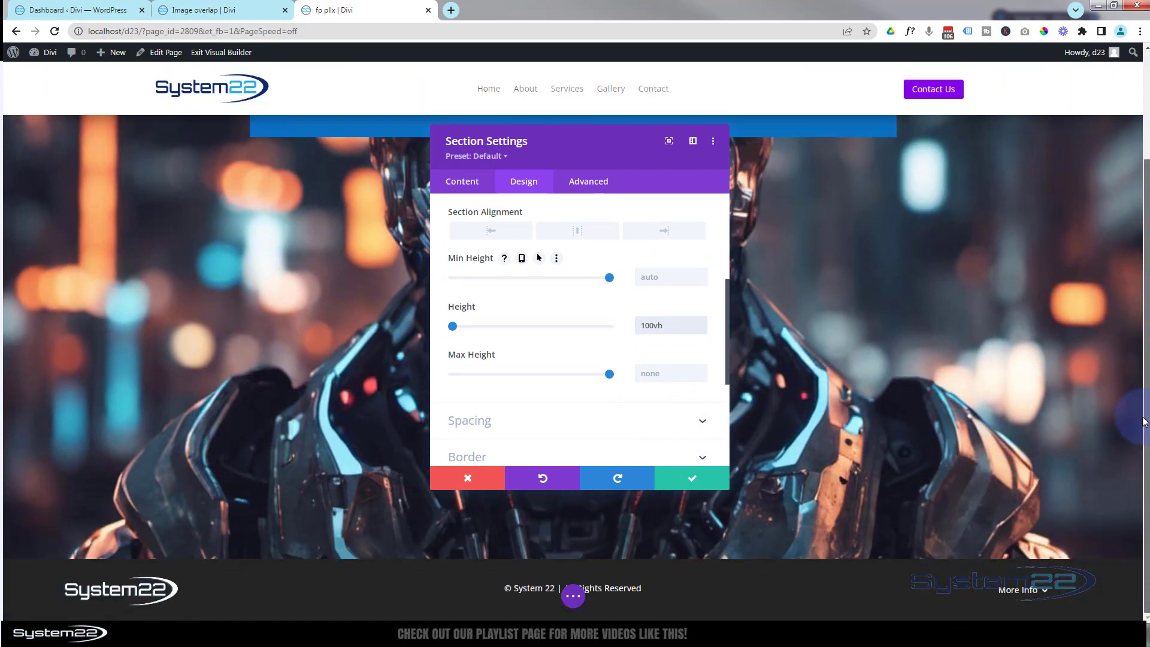
drag(1142, 372, 1140, 259)
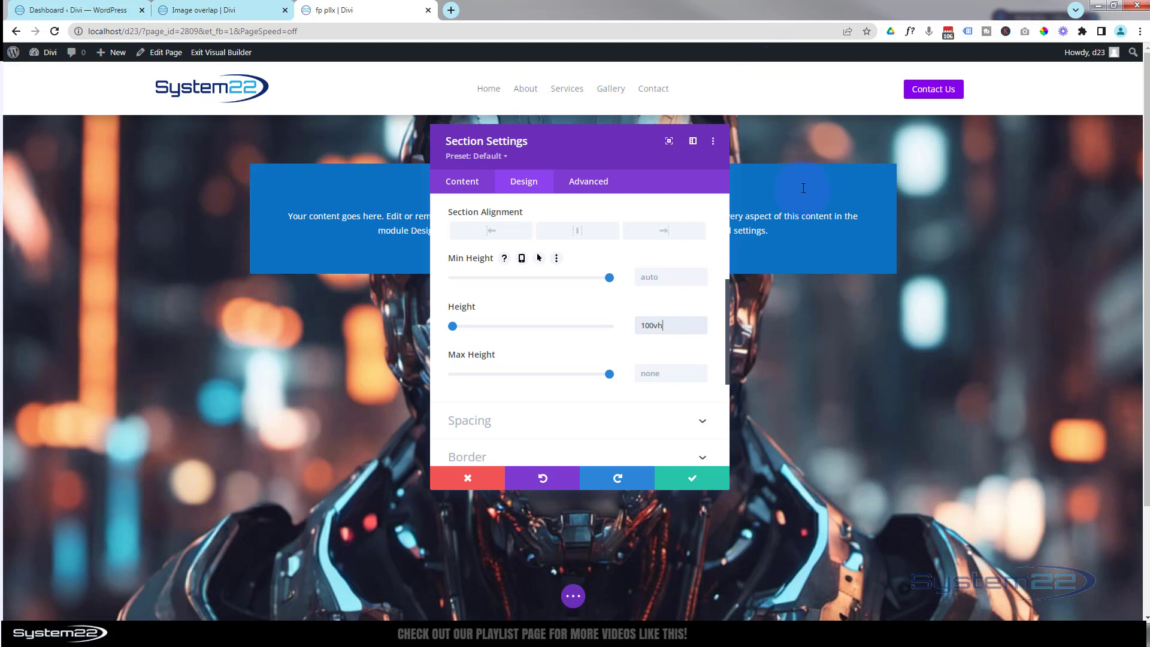
Set the section's height to 90vh and check the fit of the section on the page
drag(642, 325, 650, 325)
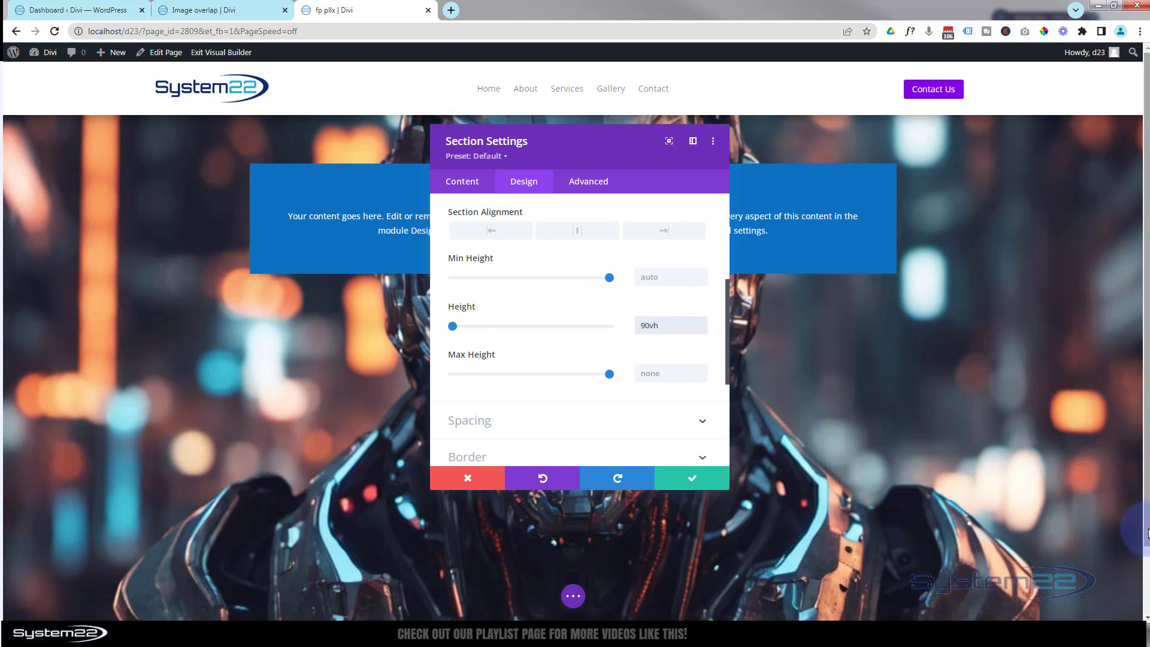
drag(1141, 539, 1141, 566)
click(645, 325)
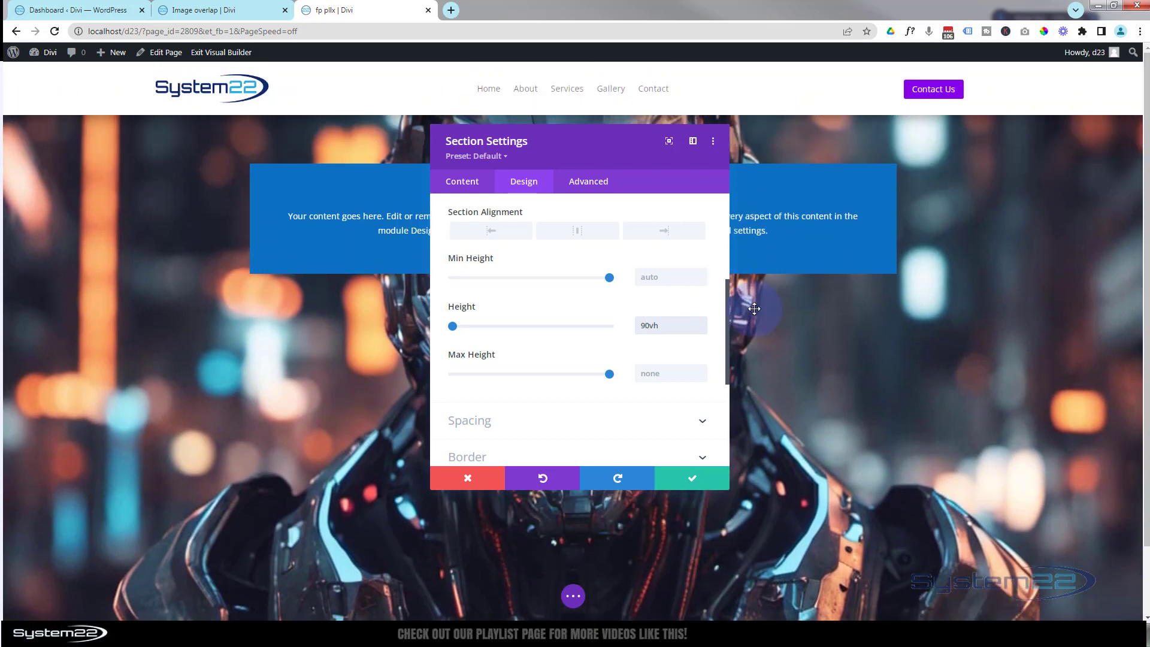
click(620, 259)
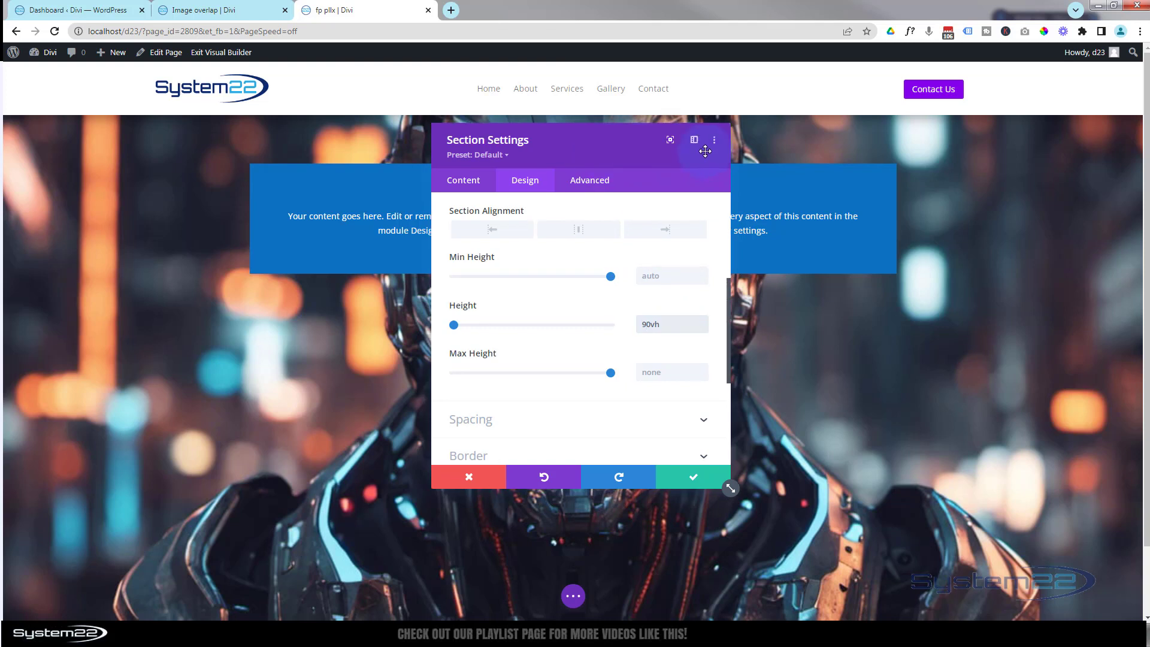
Enable the parallax effect on the section's background image and check how the image moves when the page scrolls
drag(605, 152, 1026, 162)
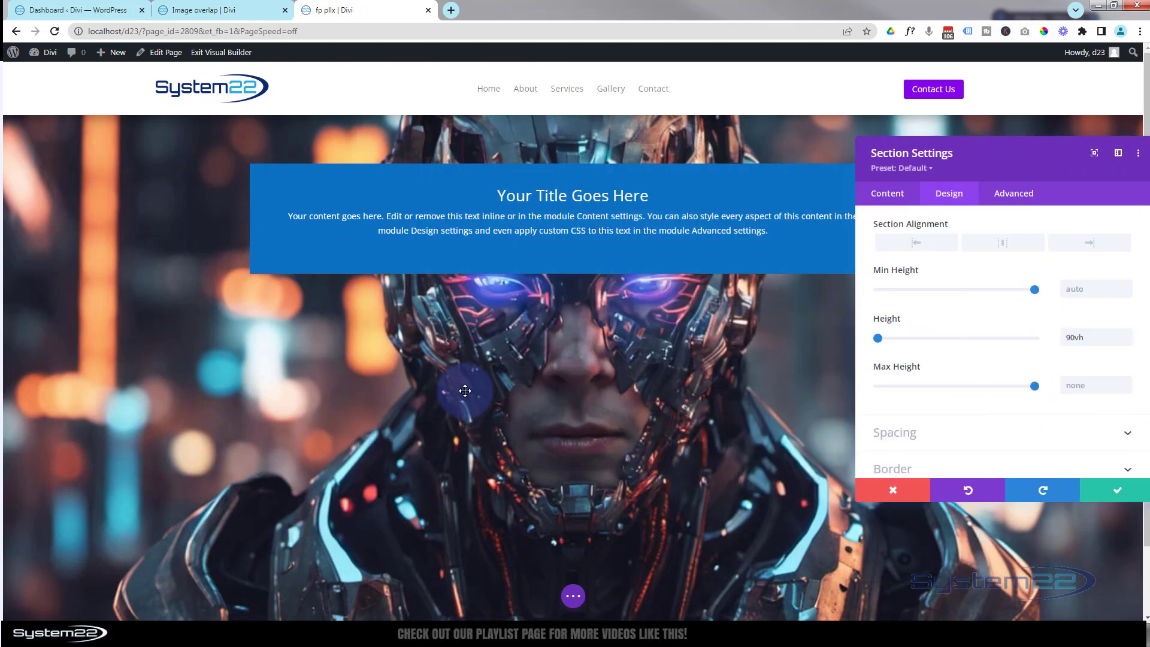
click(883, 195)
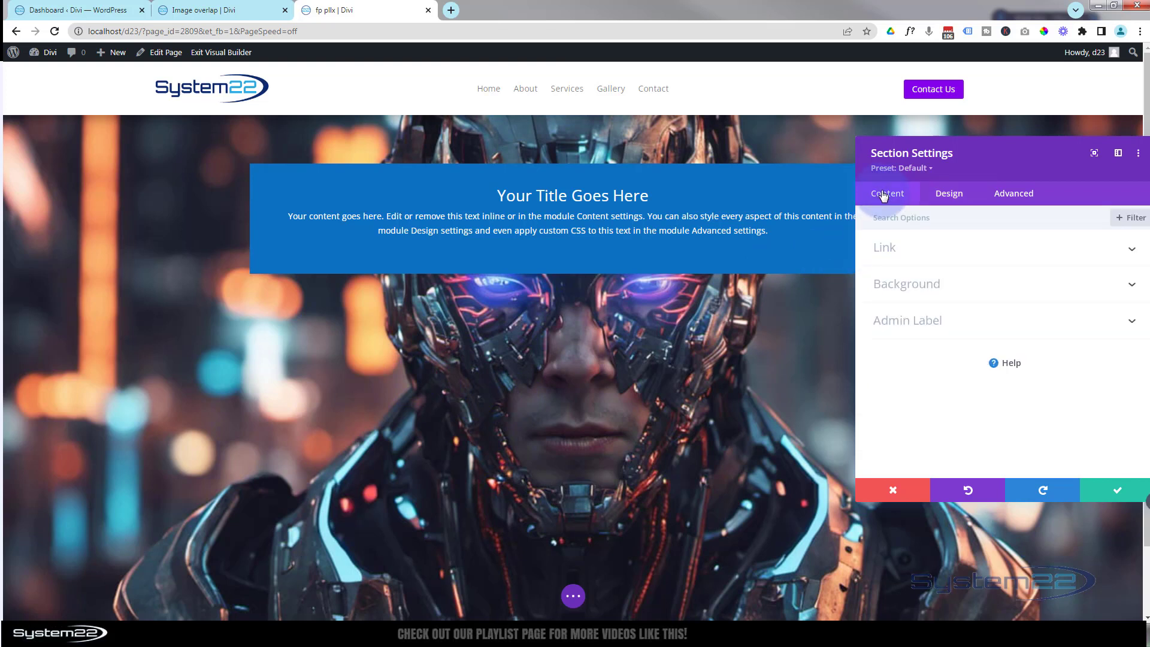
click(924, 292)
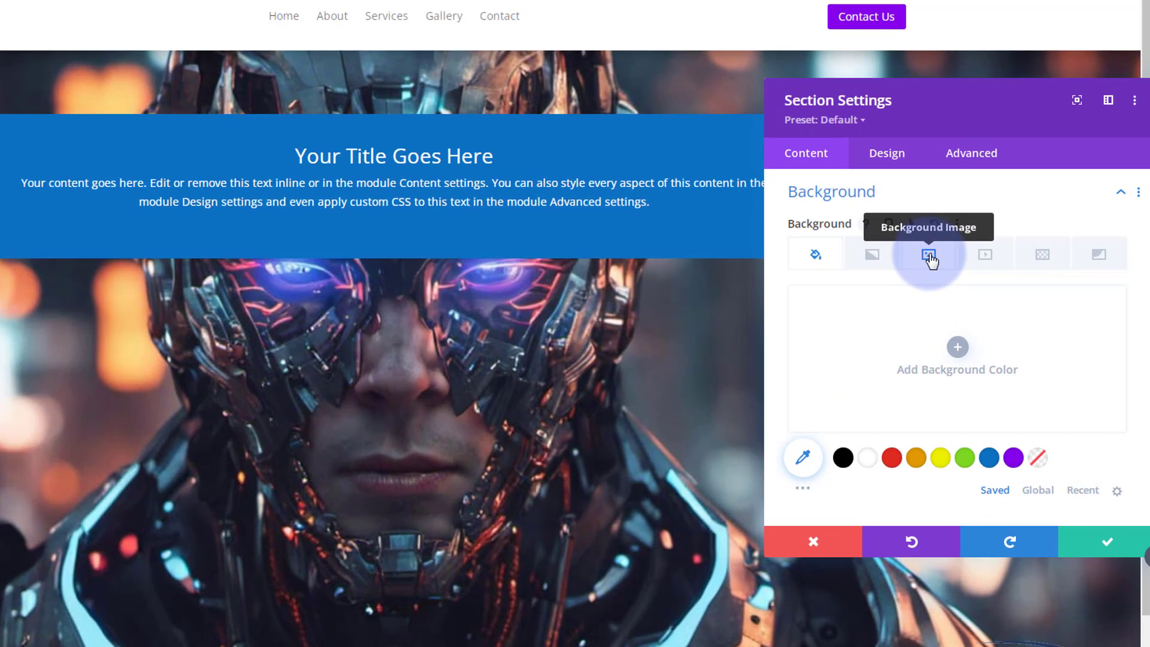
click(980, 271)
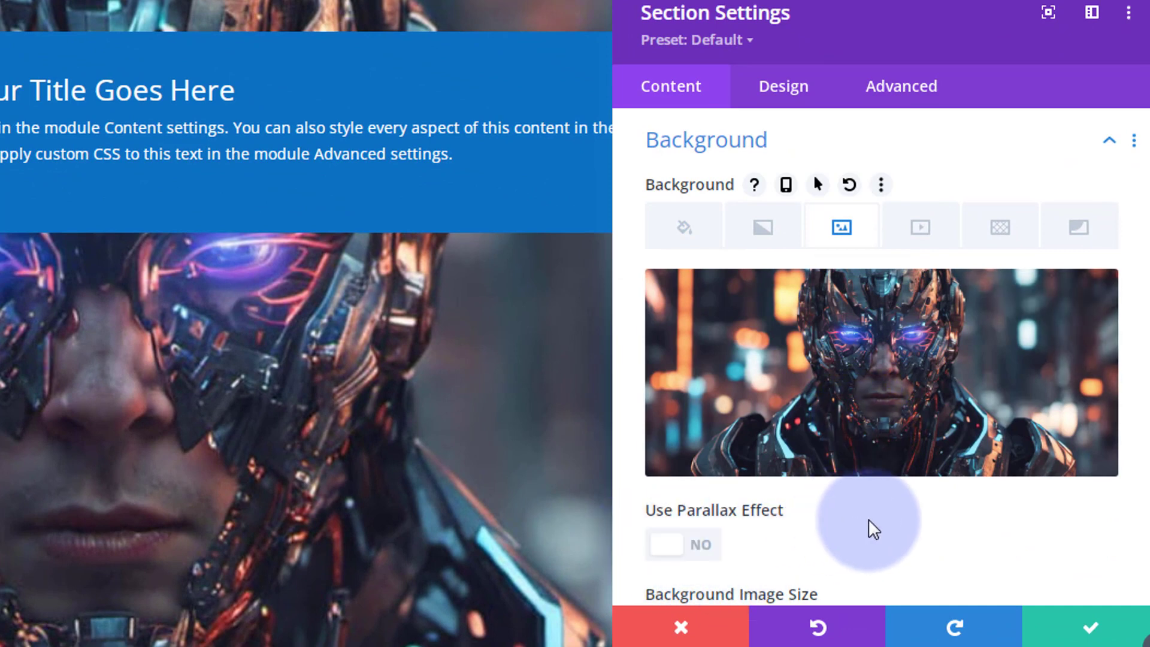
scroll(870, 520, down, 4)
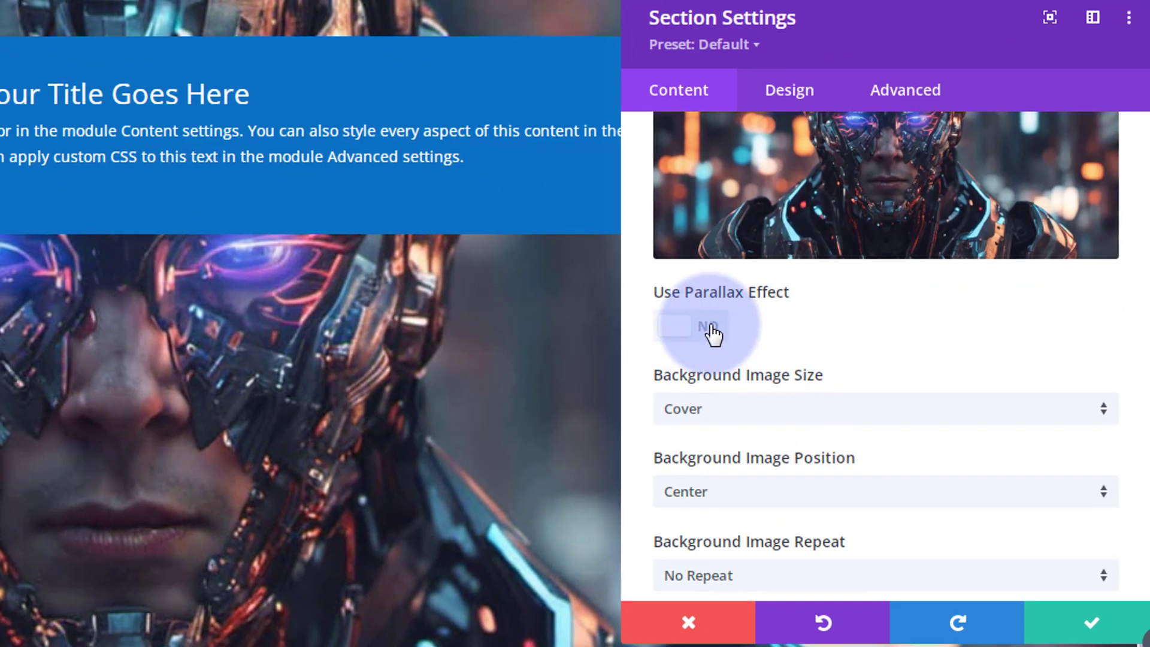
click(708, 328)
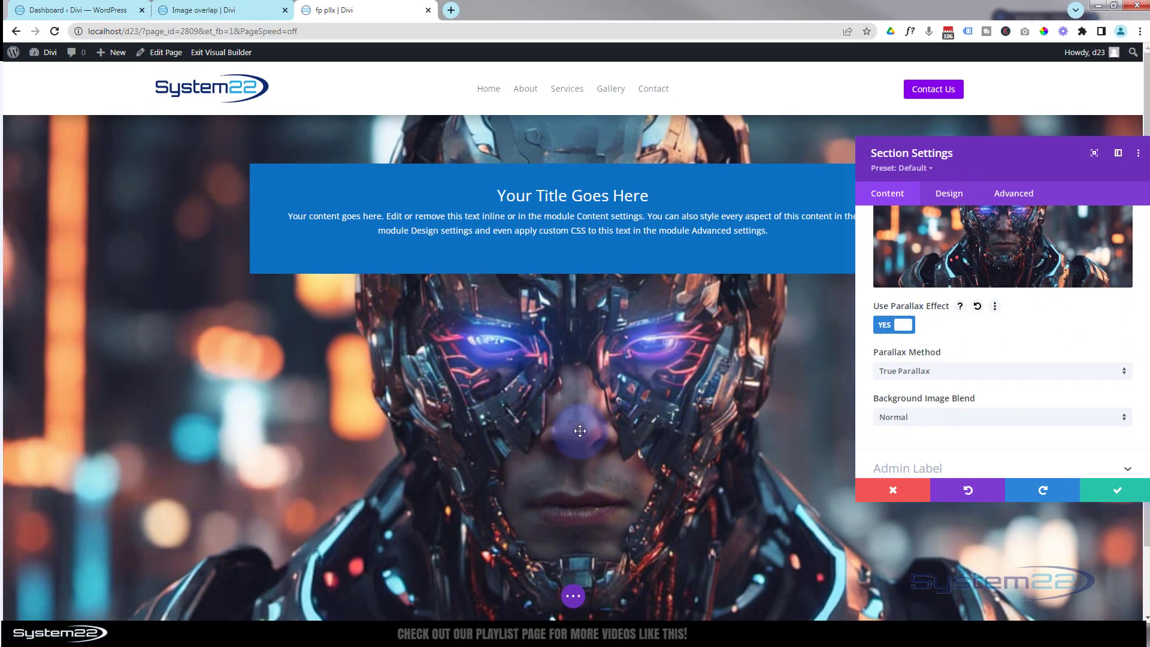
scroll(154, 398, down, 1)
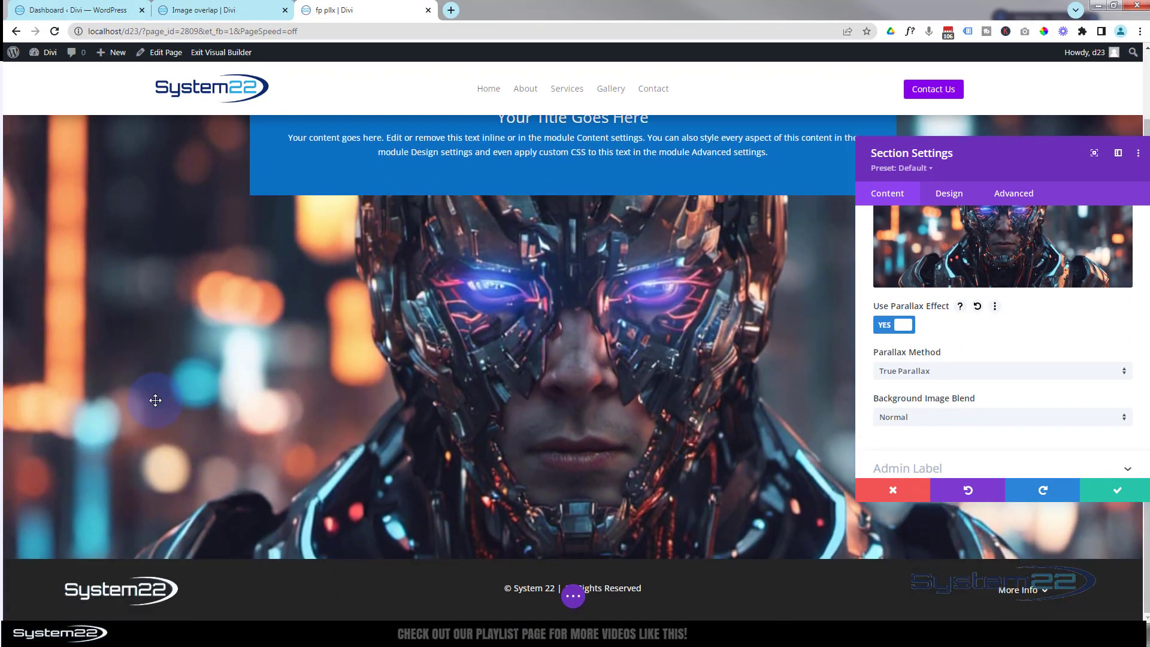
scroll(155, 400, up, 1)
scroll(155, 400, down, 3)
scroll(155, 400, up, 3)
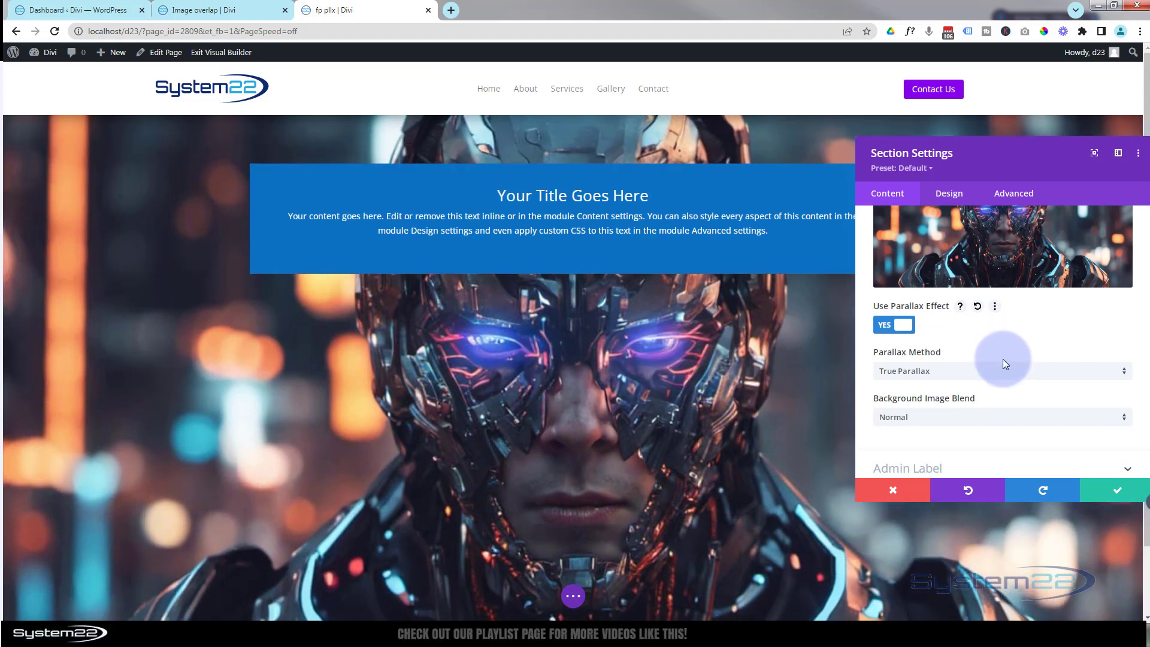
Set the background image's parallax method to CSS, check the scrolling effect, and save the section settings
click(965, 373)
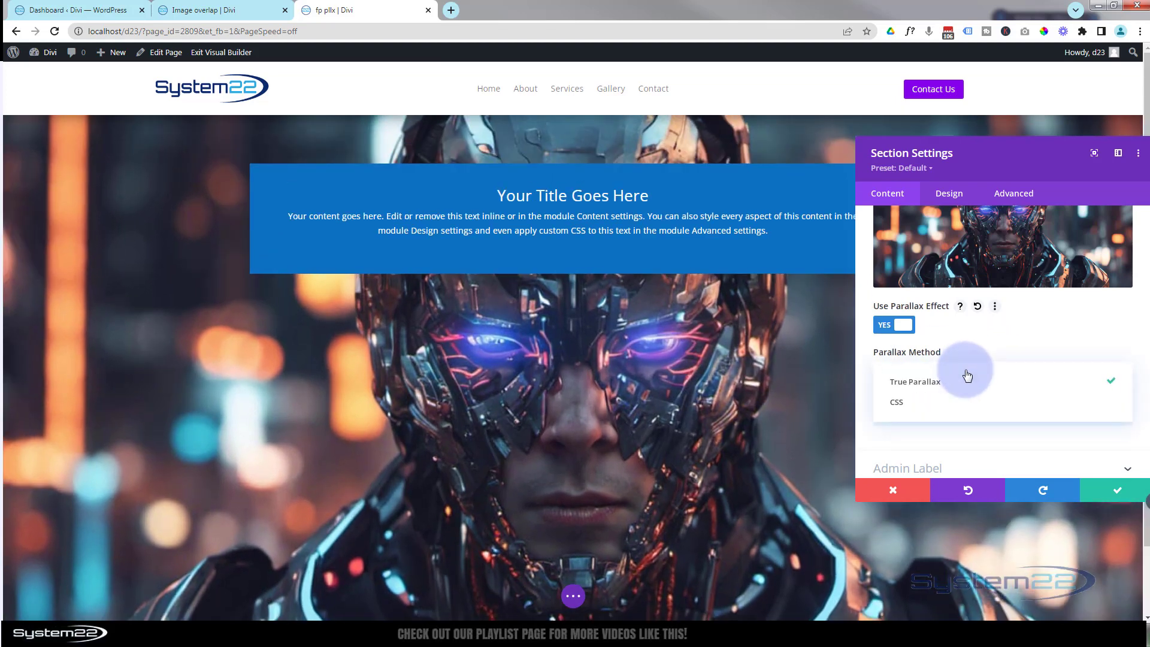
click(898, 407)
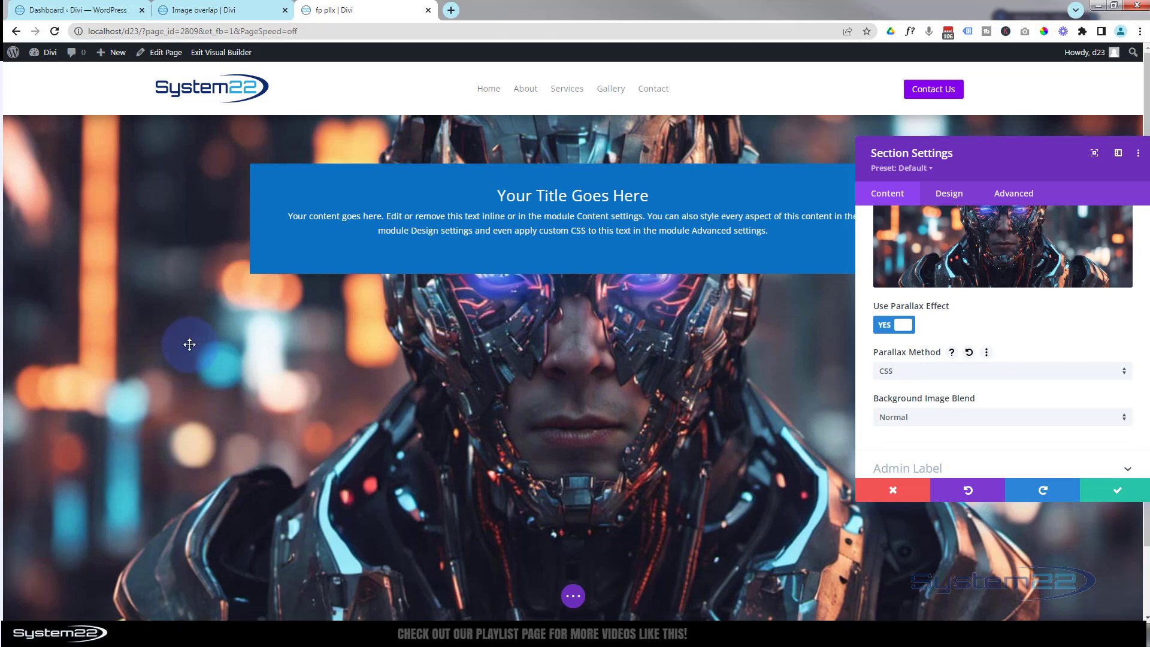
scroll(189, 344, down, 2)
scroll(189, 345, up, 1)
scroll(189, 344, down, 2)
scroll(189, 344, up, 2)
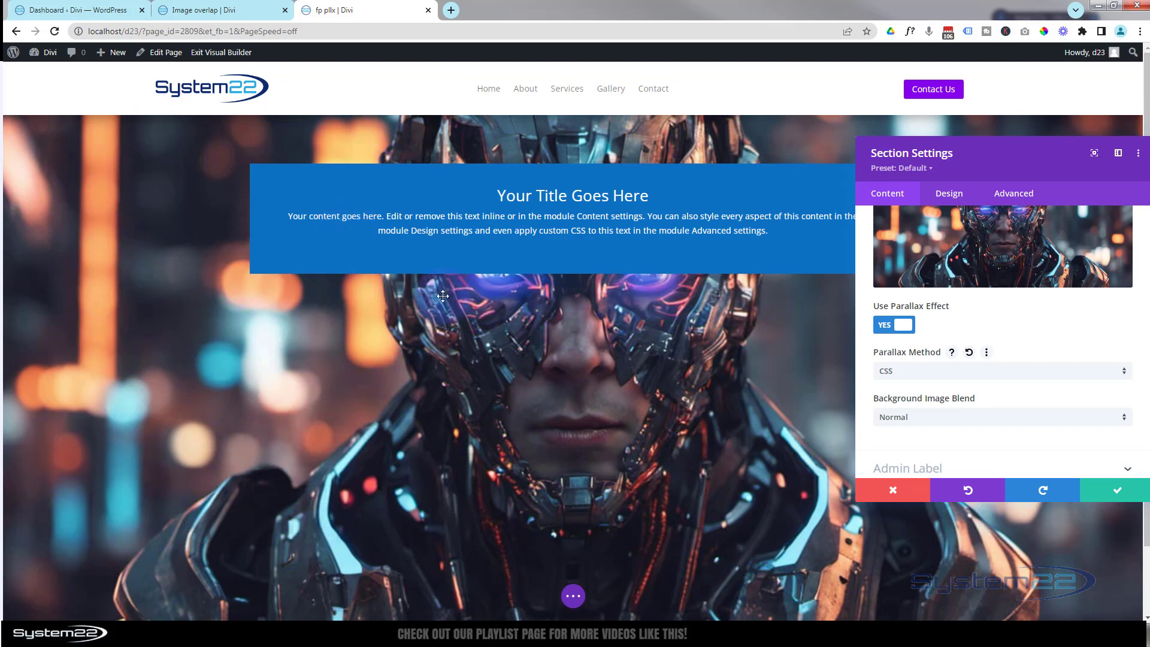
click(1118, 491)
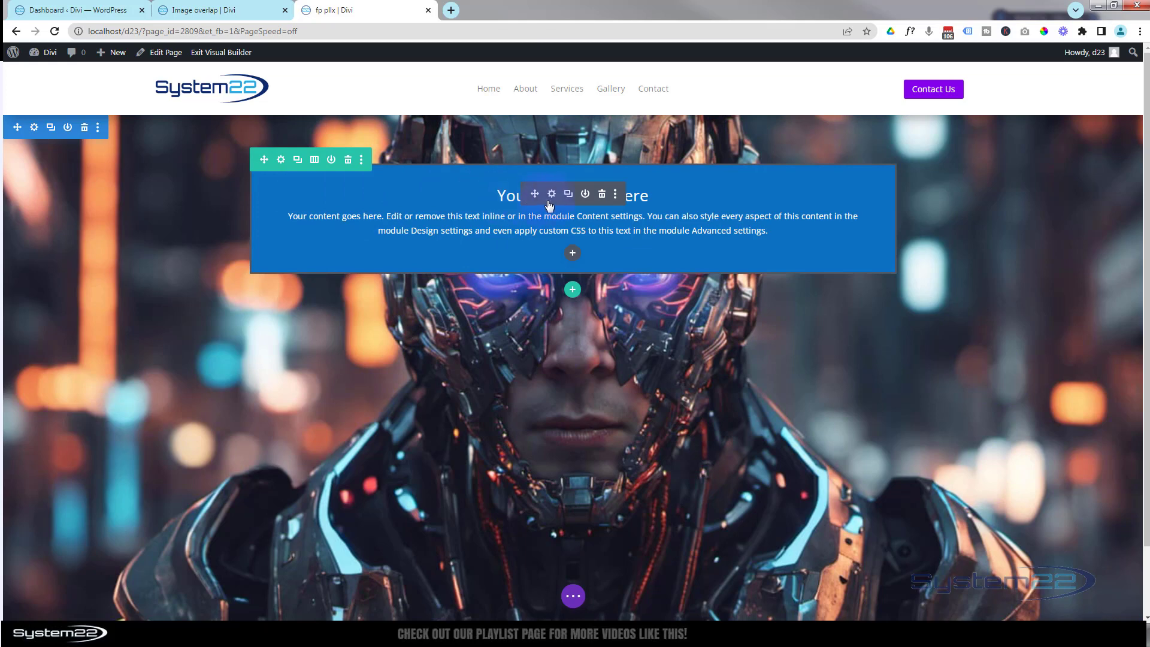
Give the Call To Action module a semi-transparent black background of rgba(0,0,0,0.44) and save the module
click(552, 195)
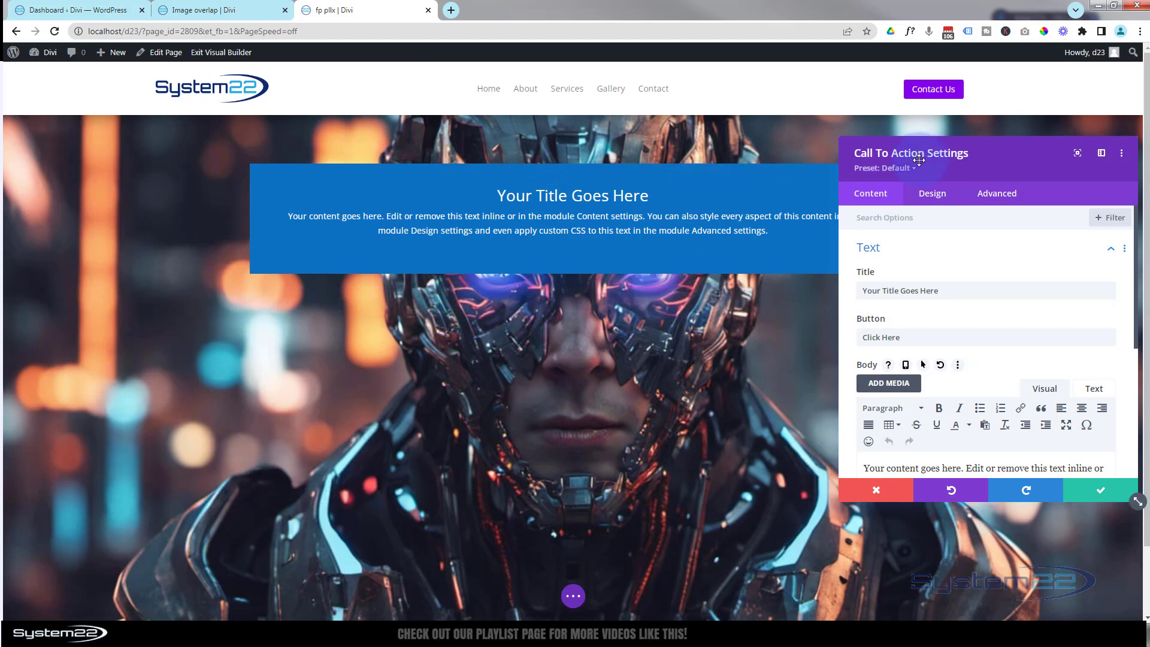
scroll(889, 249, down, 4)
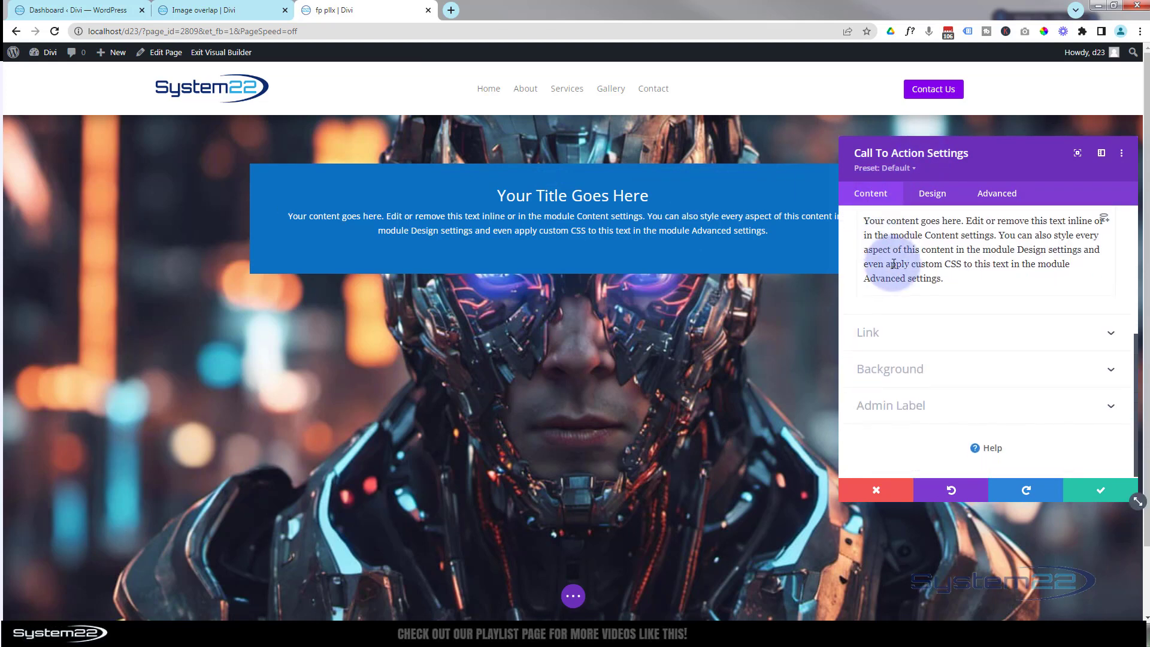
click(960, 375)
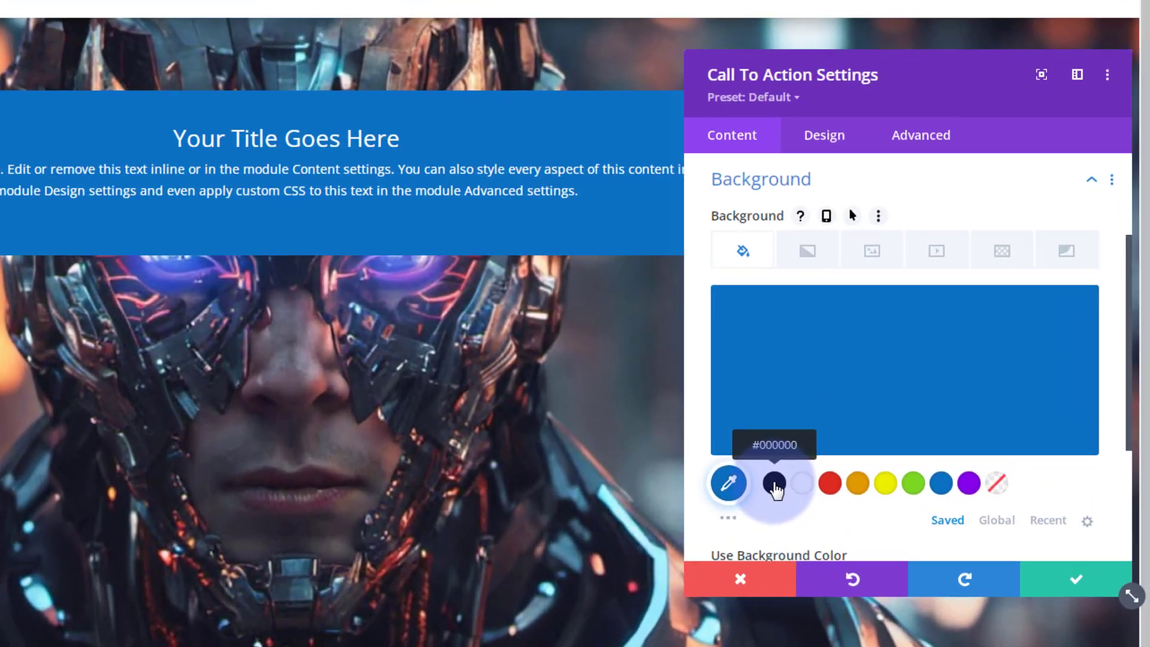
click(775, 483)
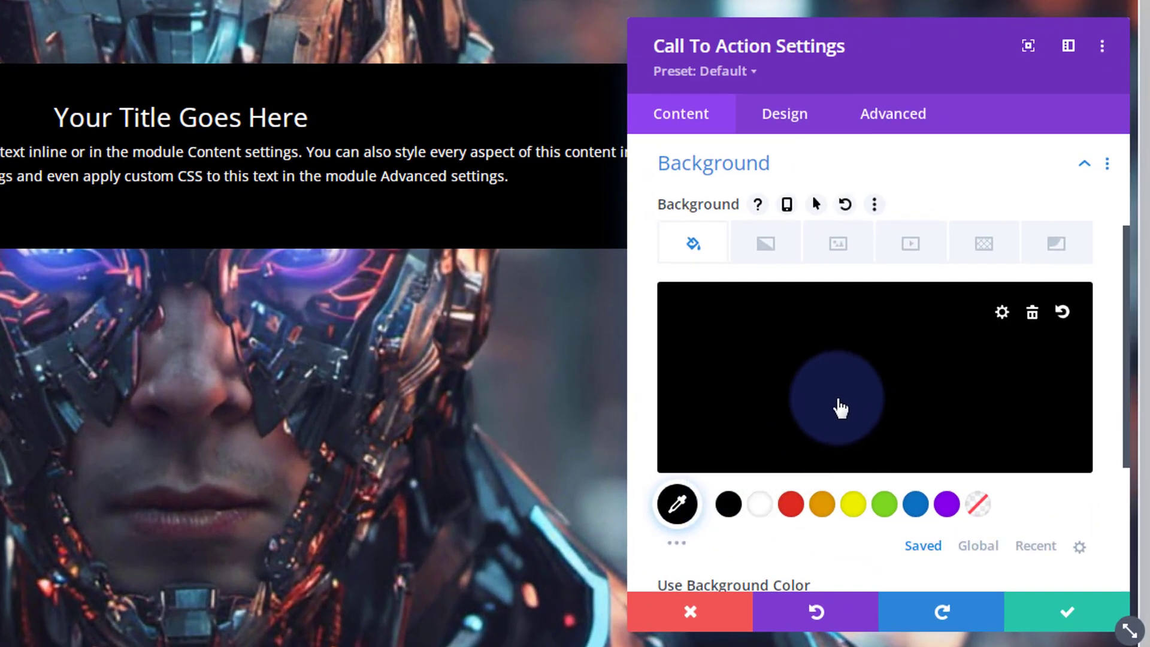
click(874, 380)
drag(1069, 315, 1071, 398)
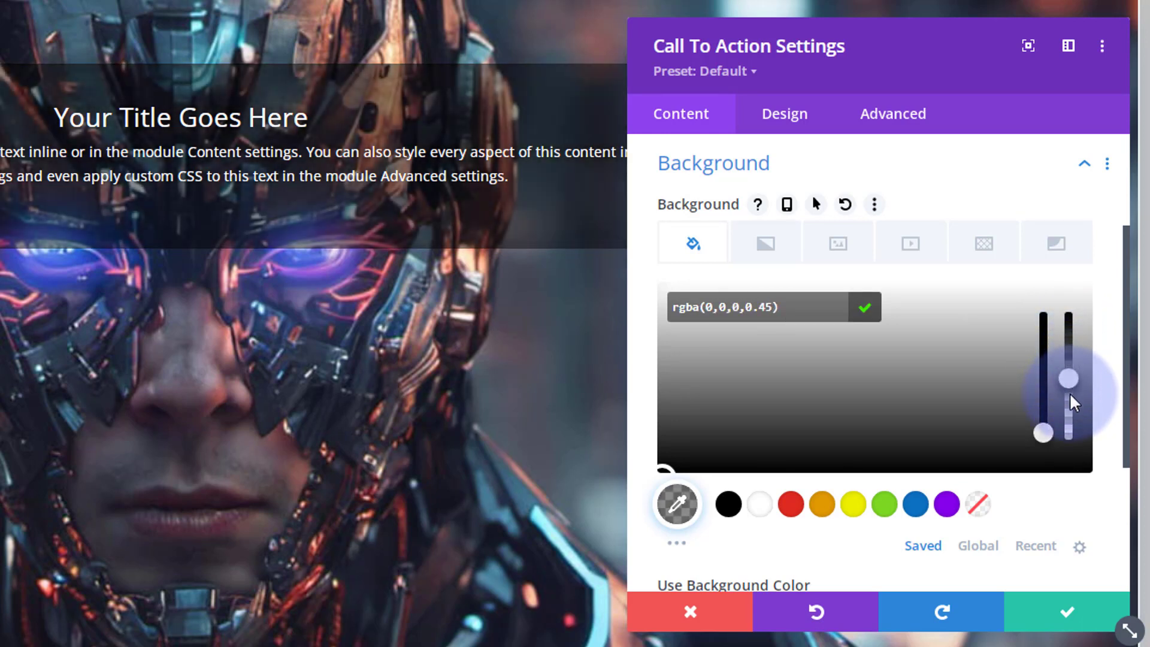
drag(1069, 393, 1068, 394)
click(1051, 612)
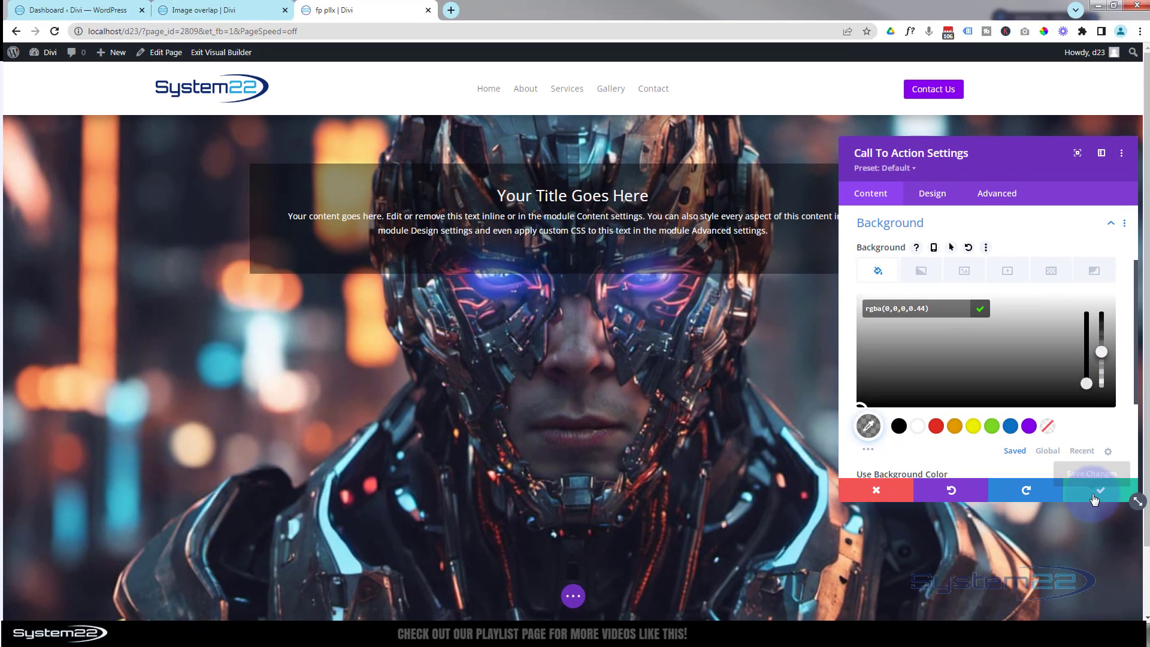
click(1093, 496)
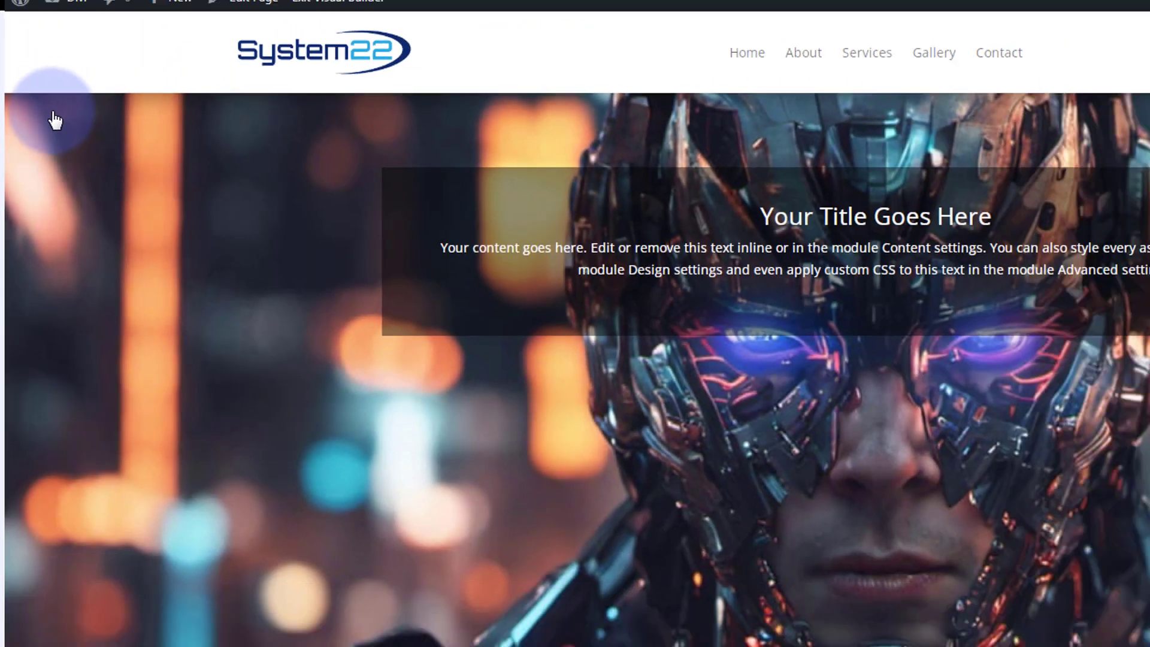
Add the custom CSS "display:flex;" to the section's main element and save the section settings
click(55, 119)
click(994, 193)
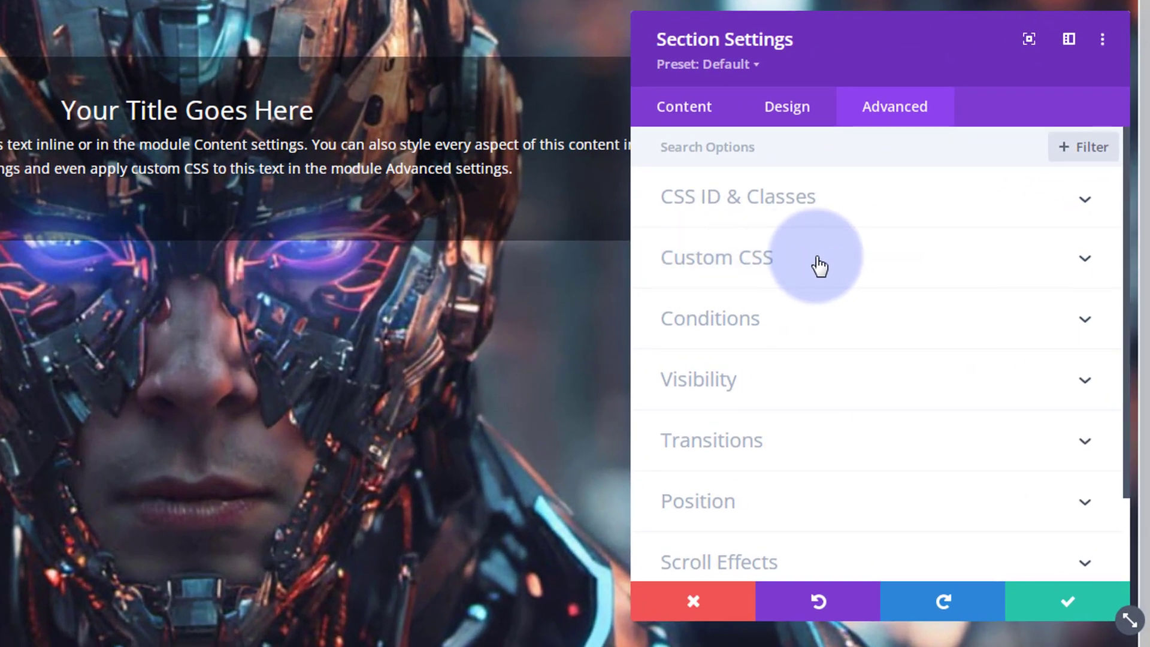
click(828, 264)
click(713, 432)
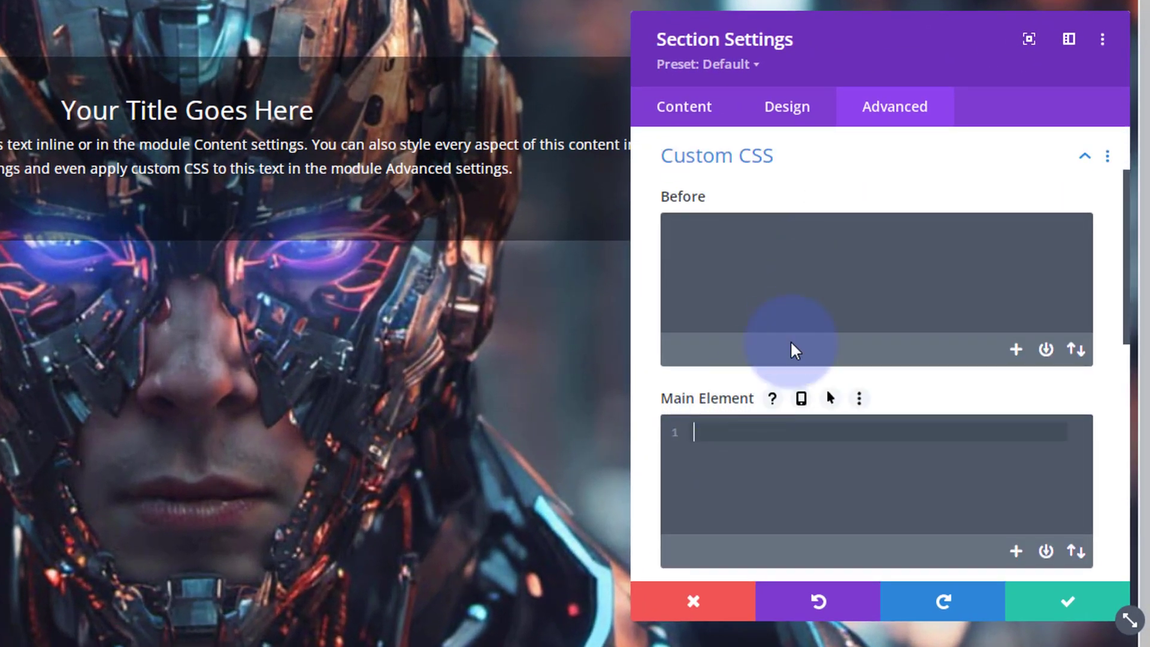
text(display)
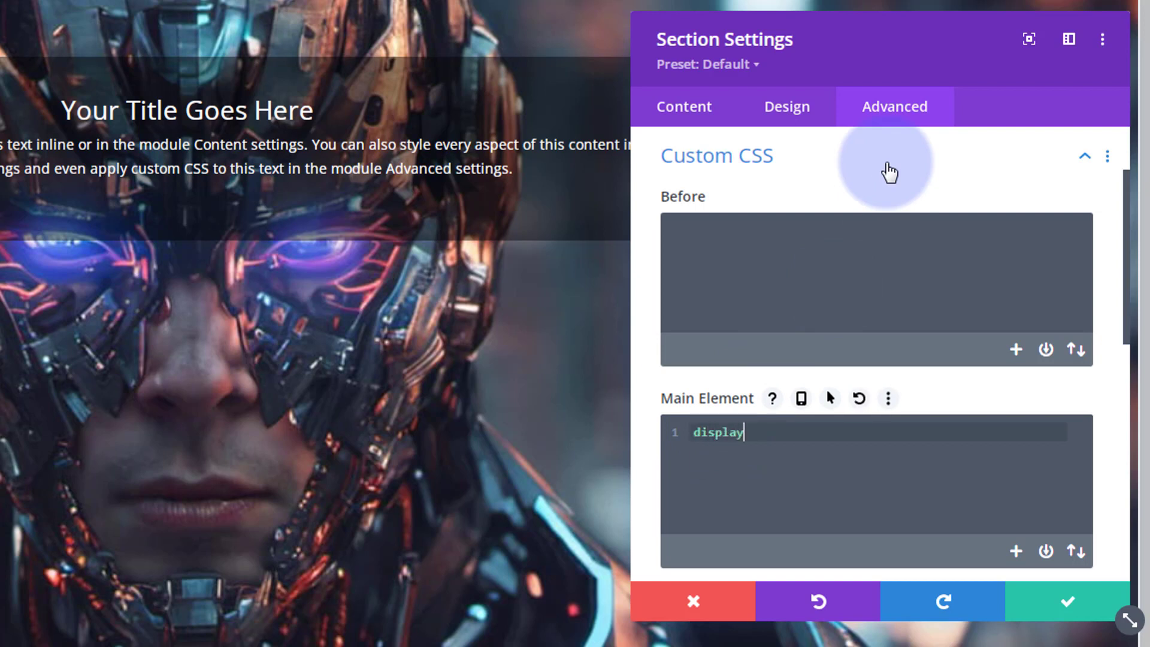
text(:flex)
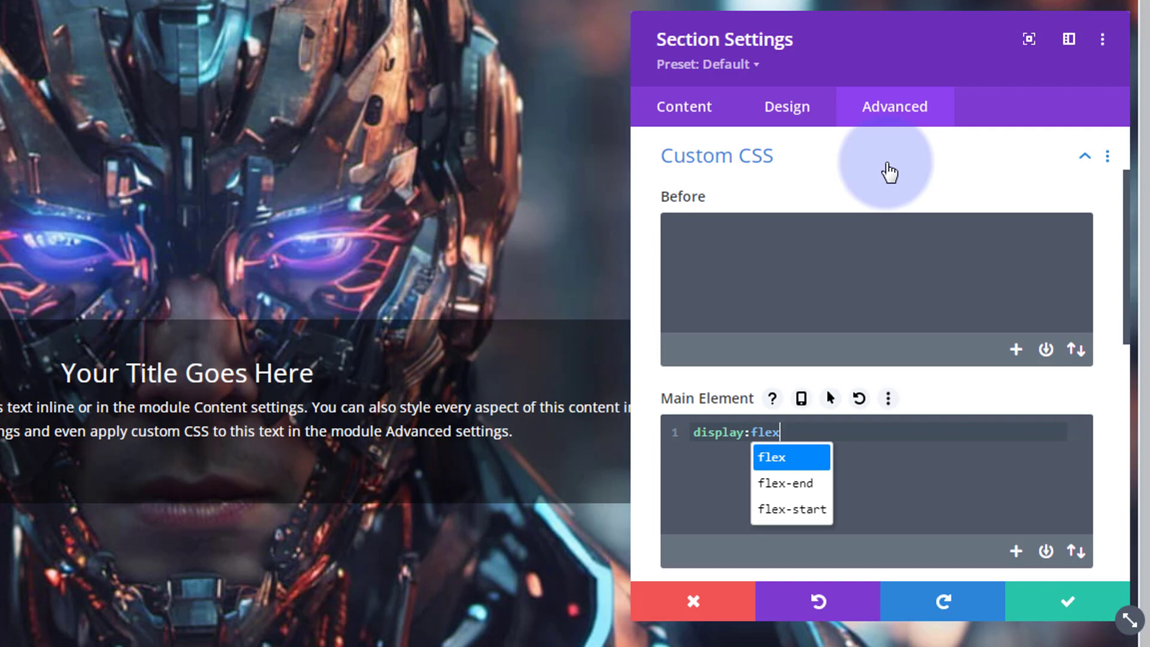
text(;)
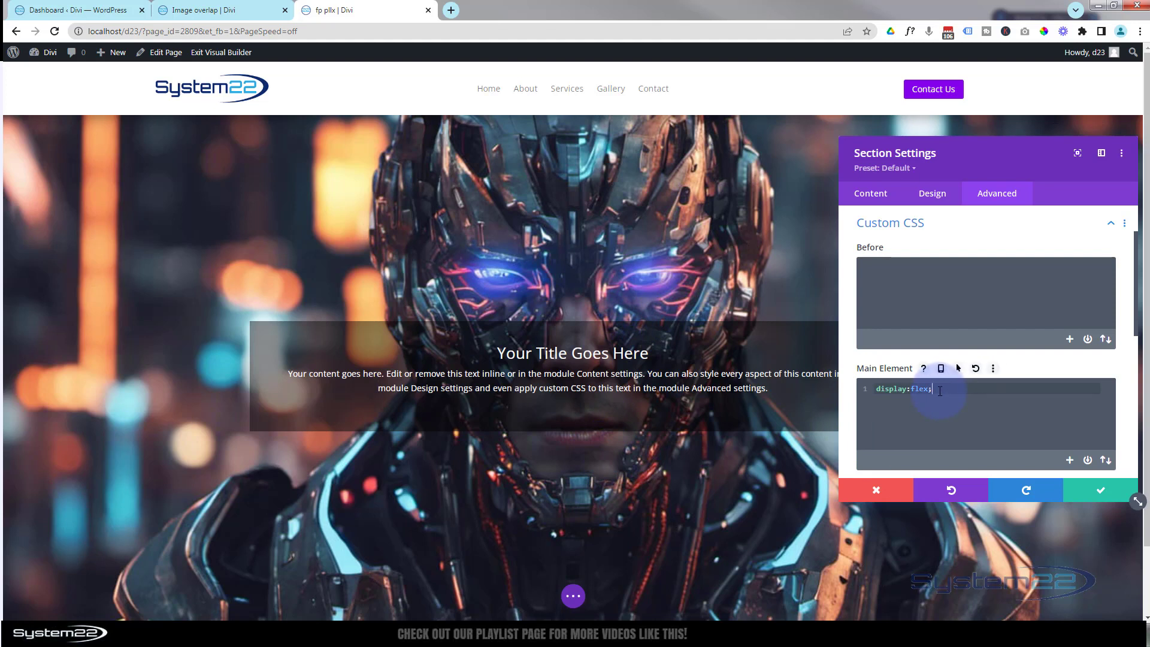
click(1099, 494)
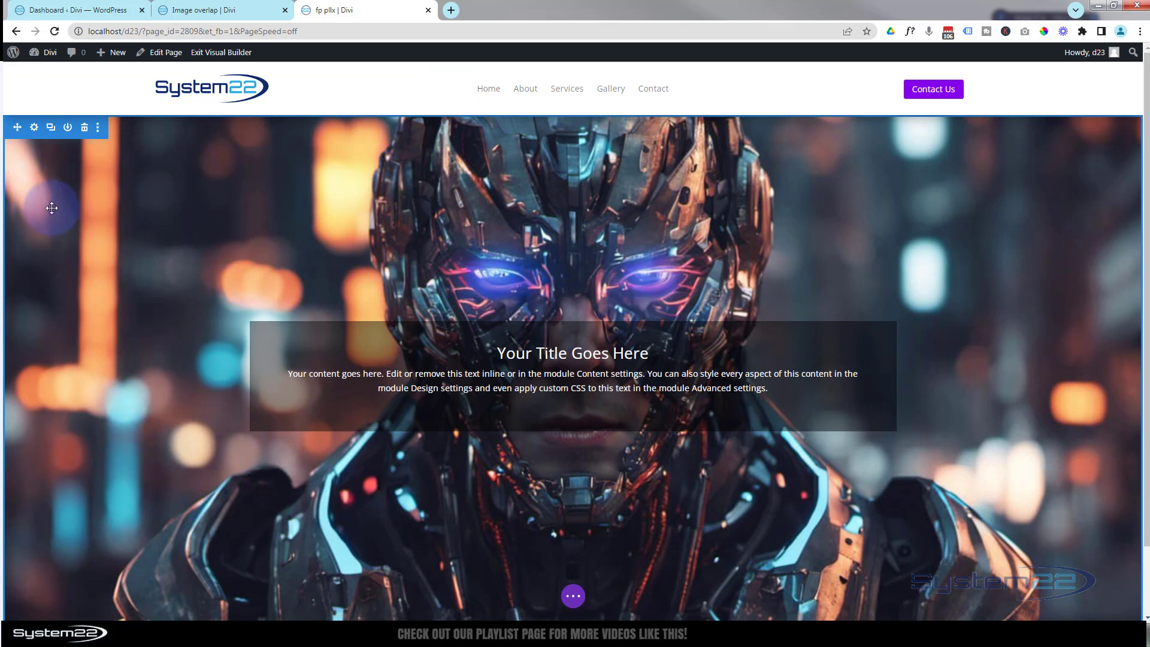
Assign the CSS ID sec1 to the section and save its settings
click(34, 129)
click(997, 195)
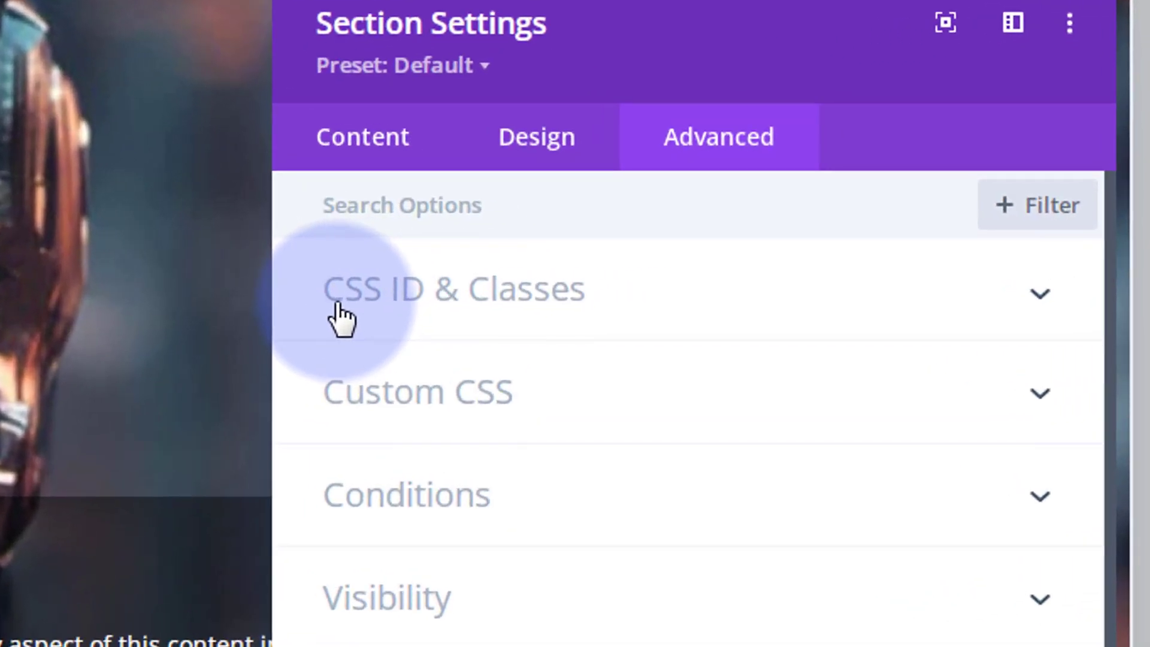
click(572, 311)
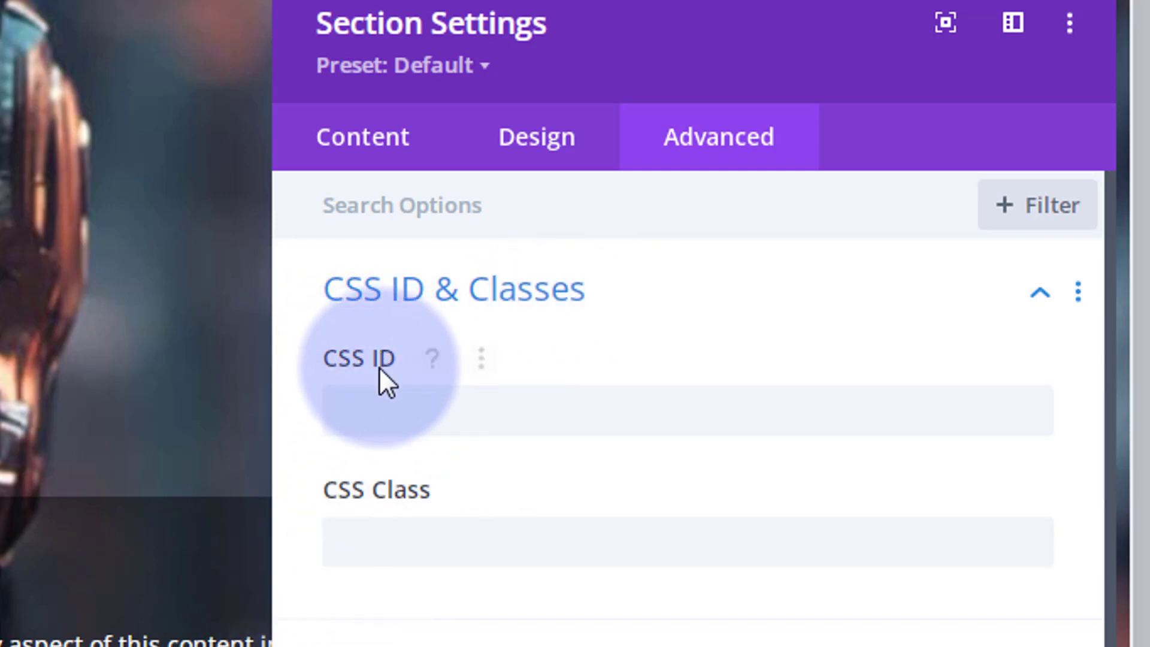
click(352, 413)
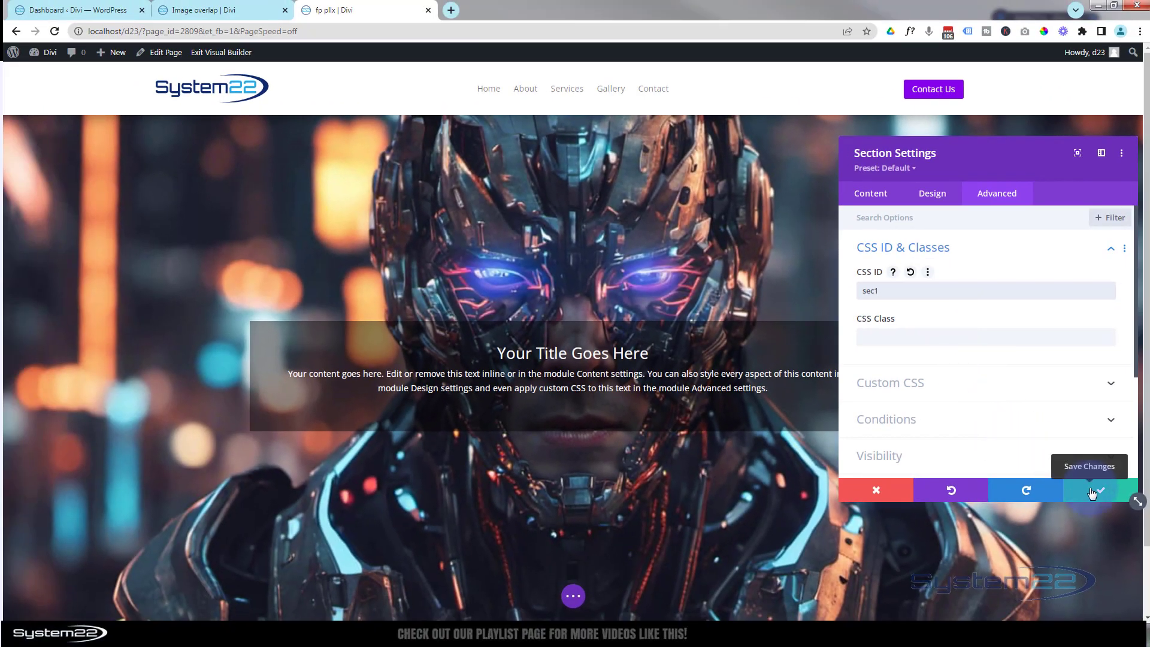
click(1091, 492)
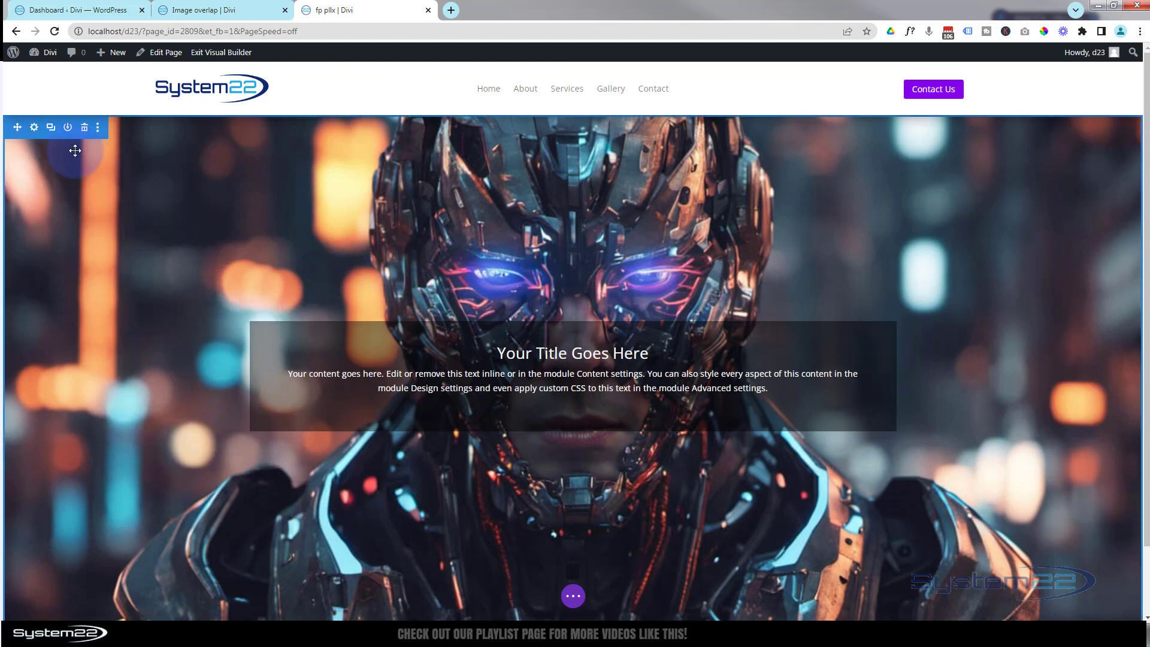
Duplicate the cyborg section and check the parallax transition between the two copies
click(52, 128)
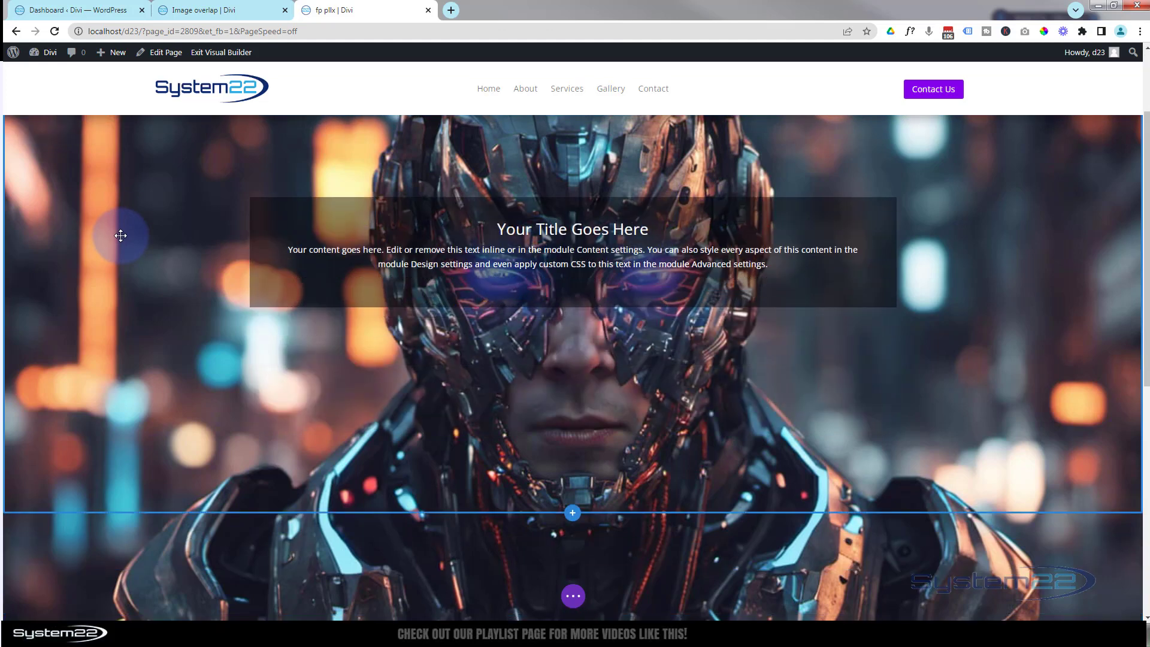
scroll(120, 236, down, 3)
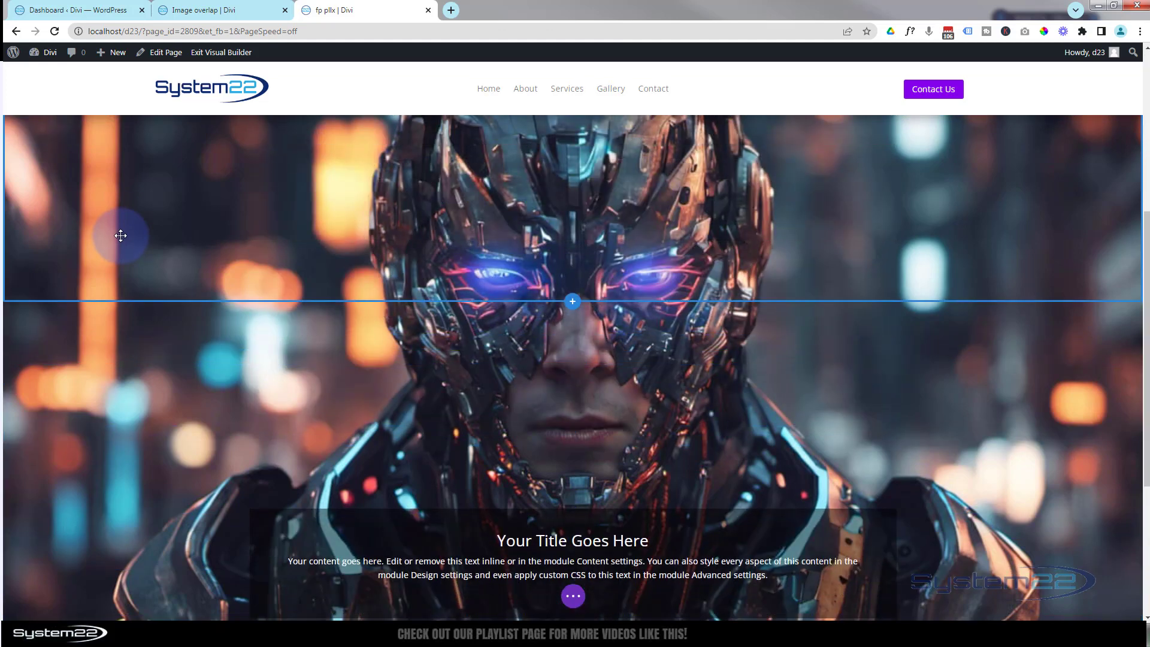
scroll(120, 235, down, 2)
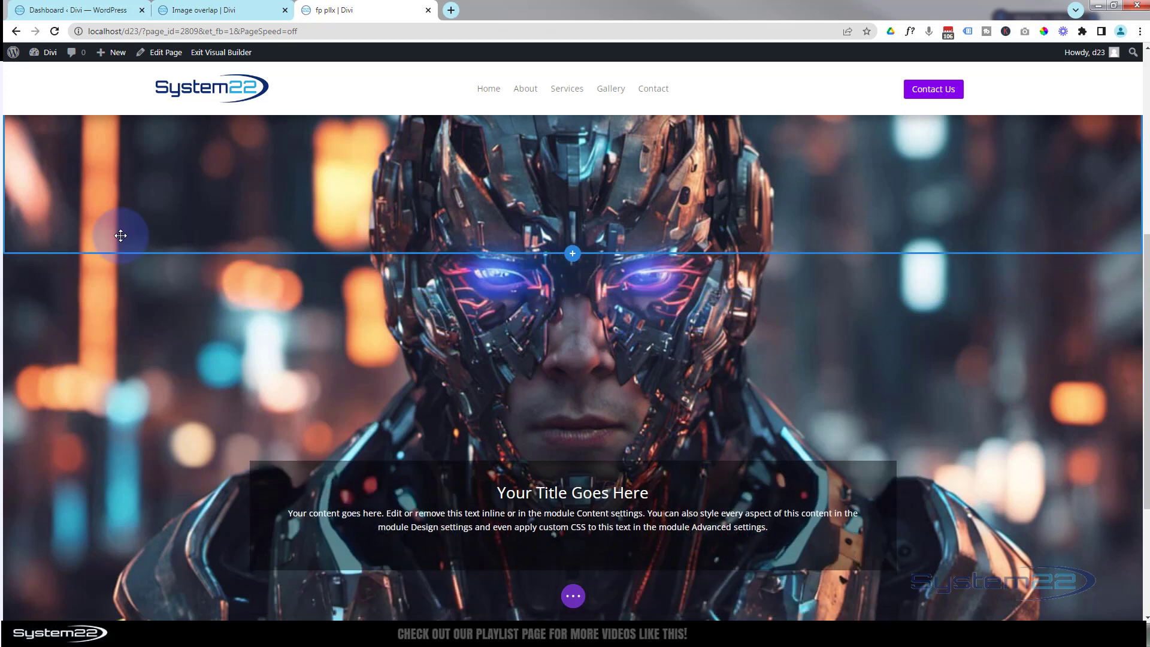
scroll(120, 236, up, 3)
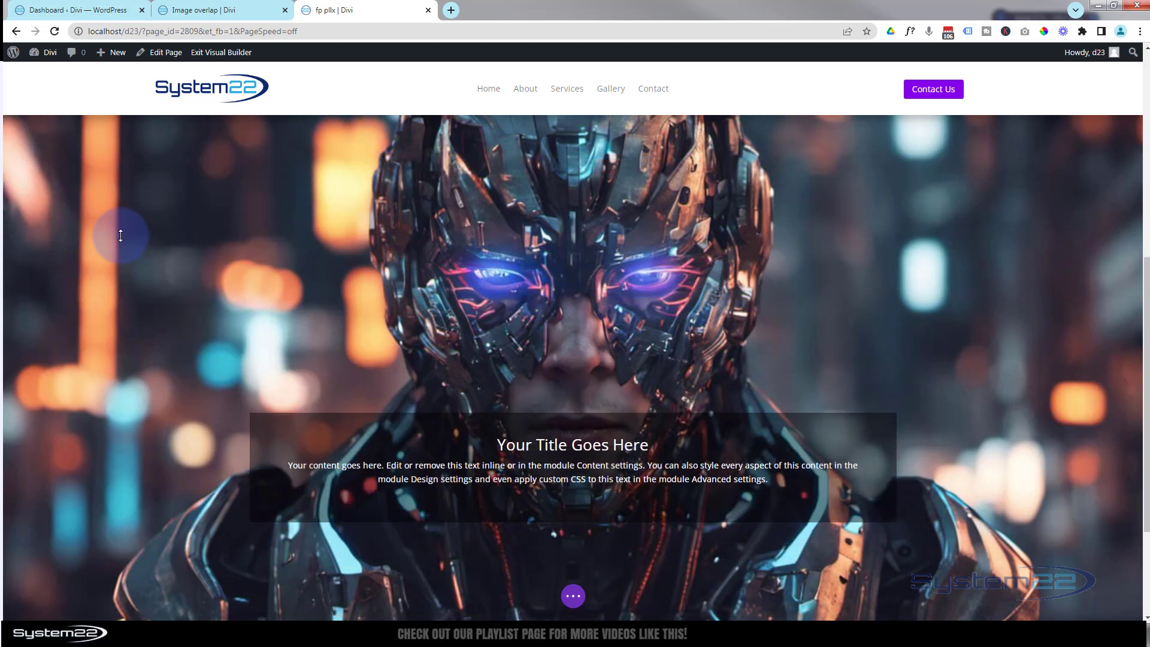
scroll(120, 236, down, 2)
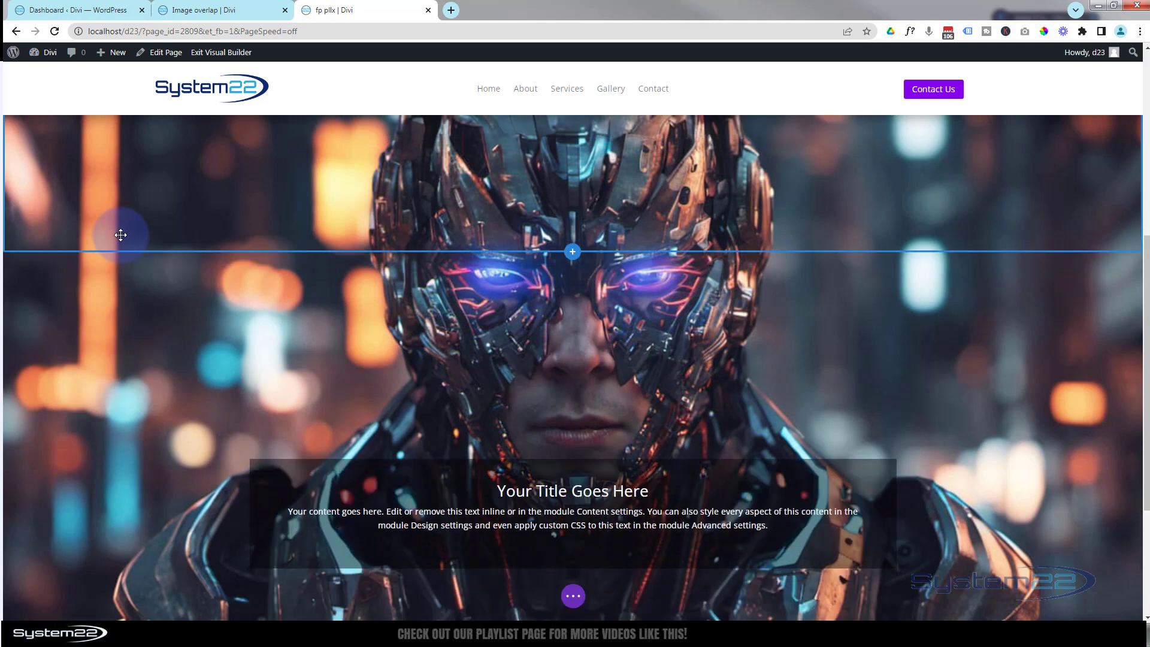
mouse_move(56, 300)
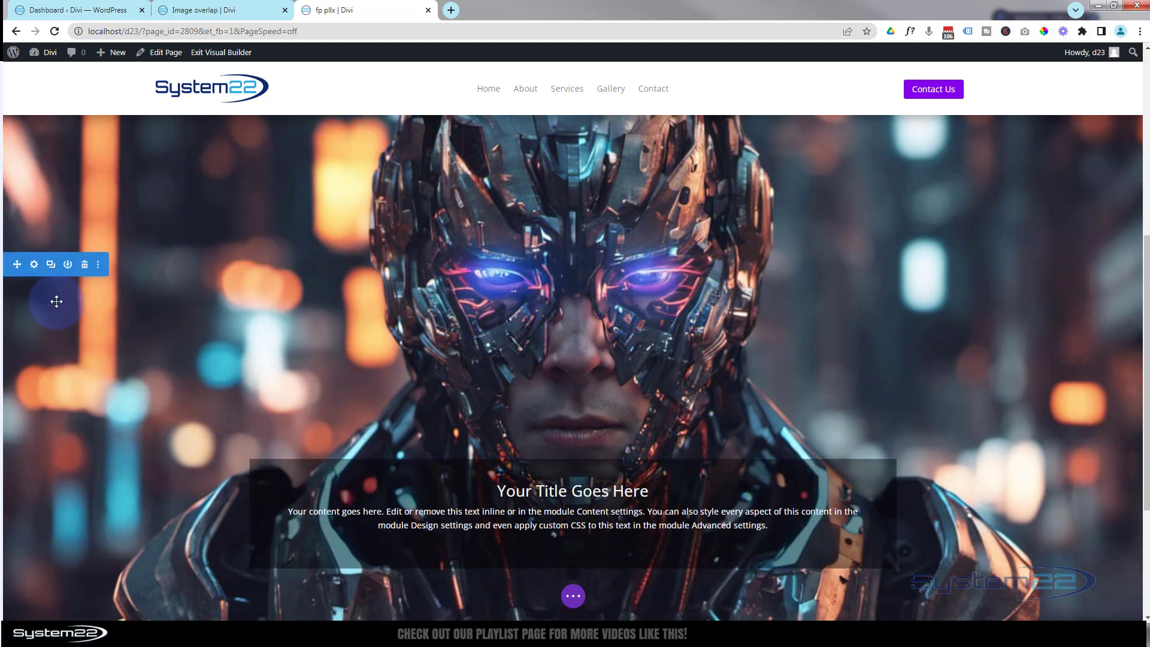
Replace the duplicated section's background image with the bearded wizard picture from the media library
click(34, 265)
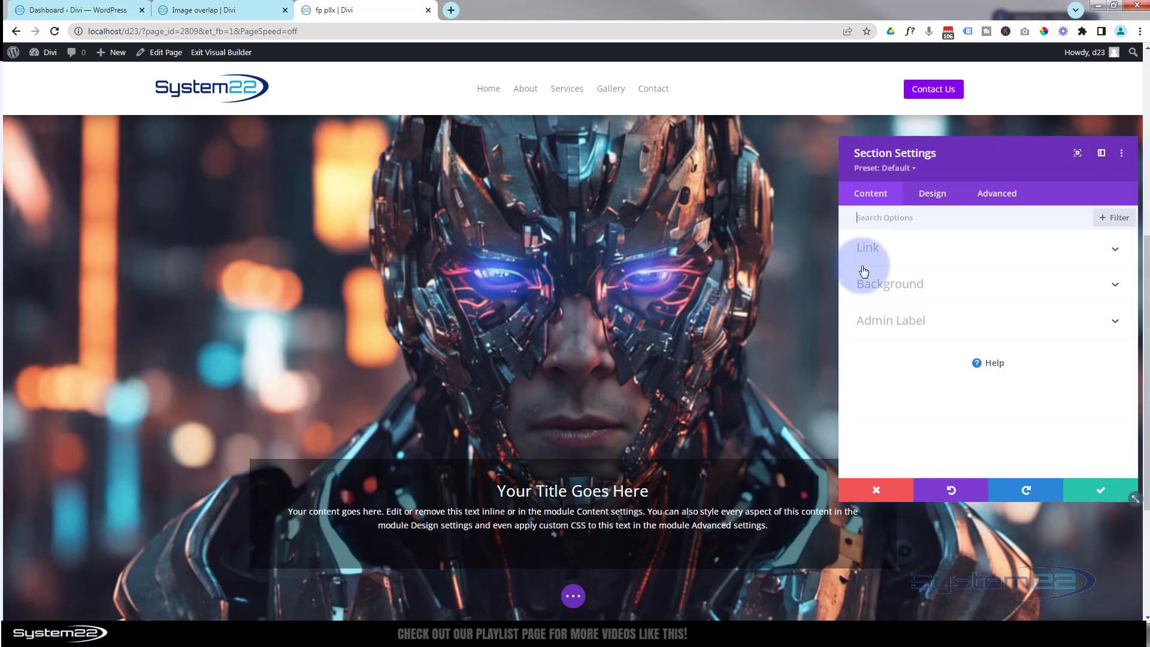
click(908, 286)
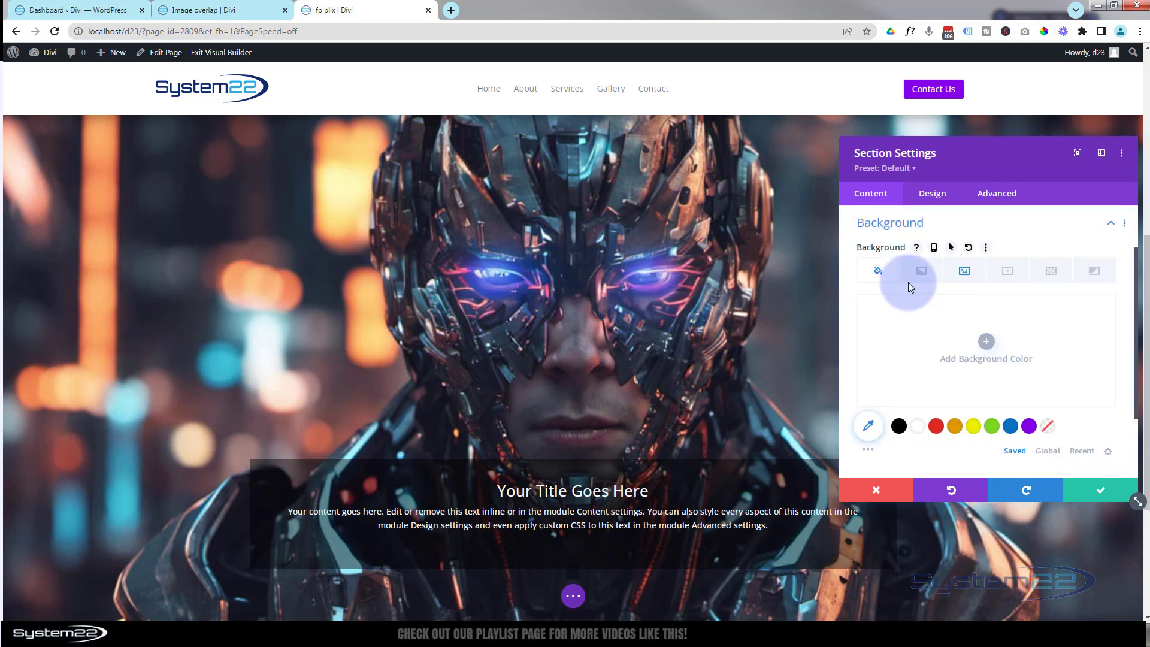
click(965, 272)
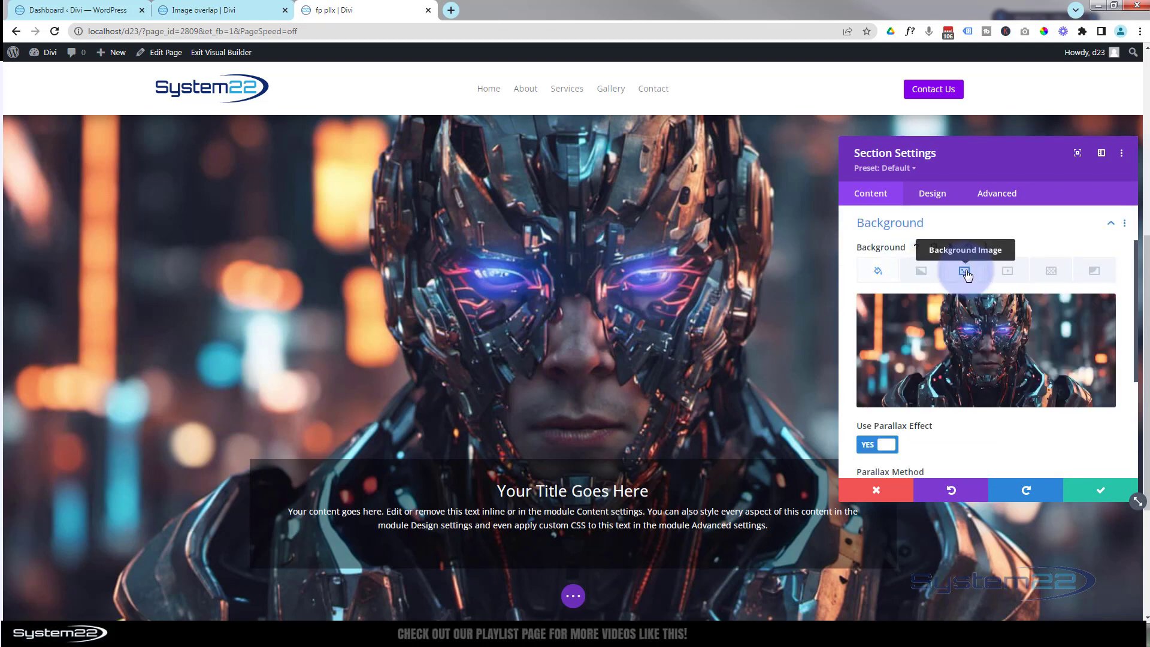
click(975, 346)
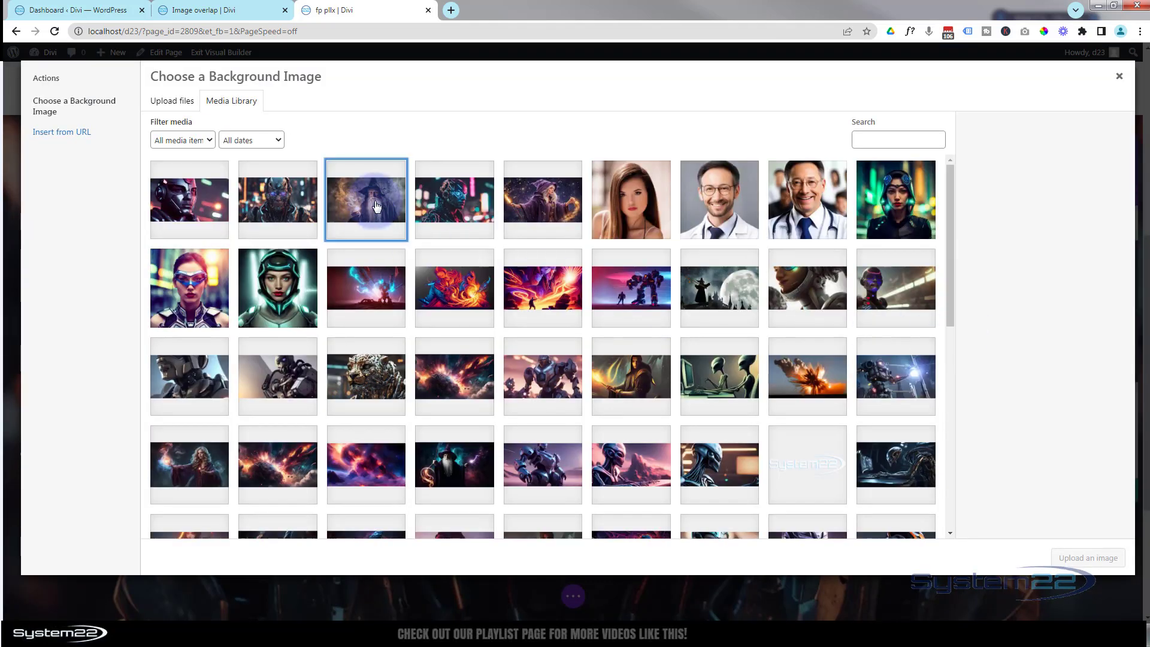
click(371, 202)
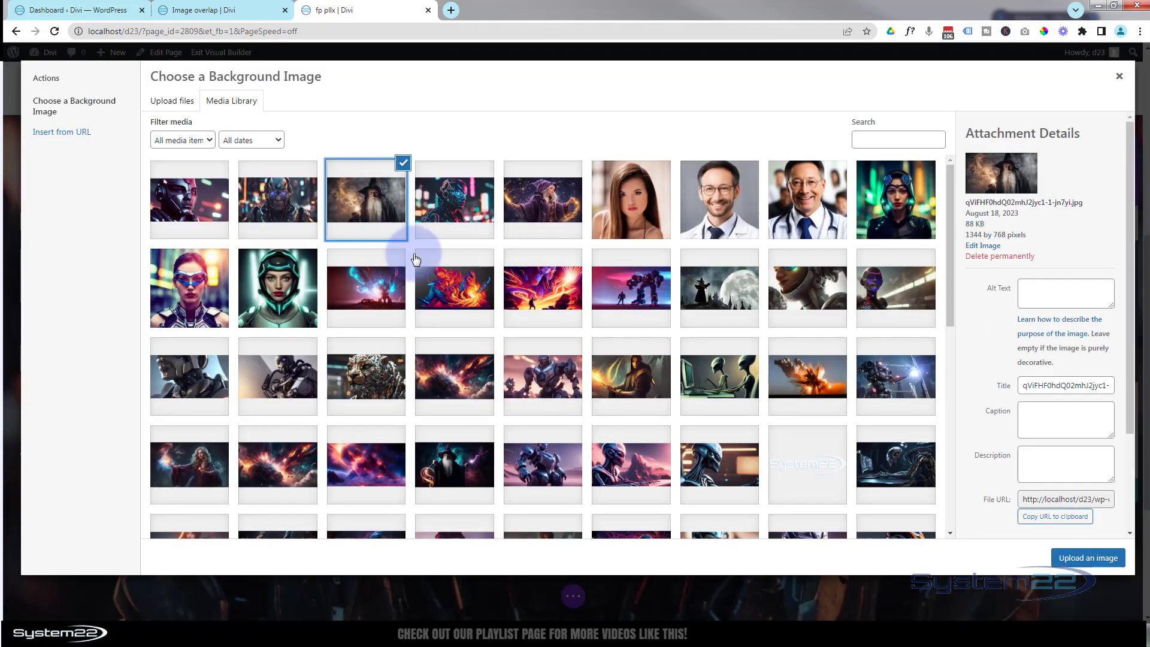
click(1075, 559)
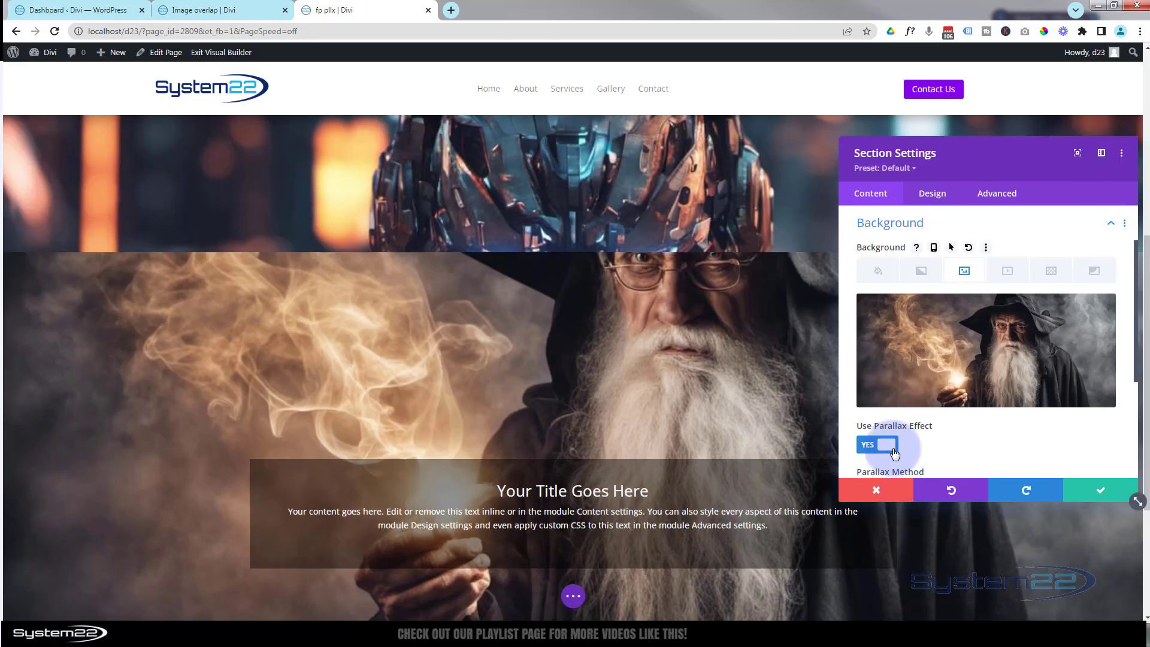
Review the wizard section's parallax method and check how its background behaves while scrolling past the cyborg section
scroll(976, 435, down, 1)
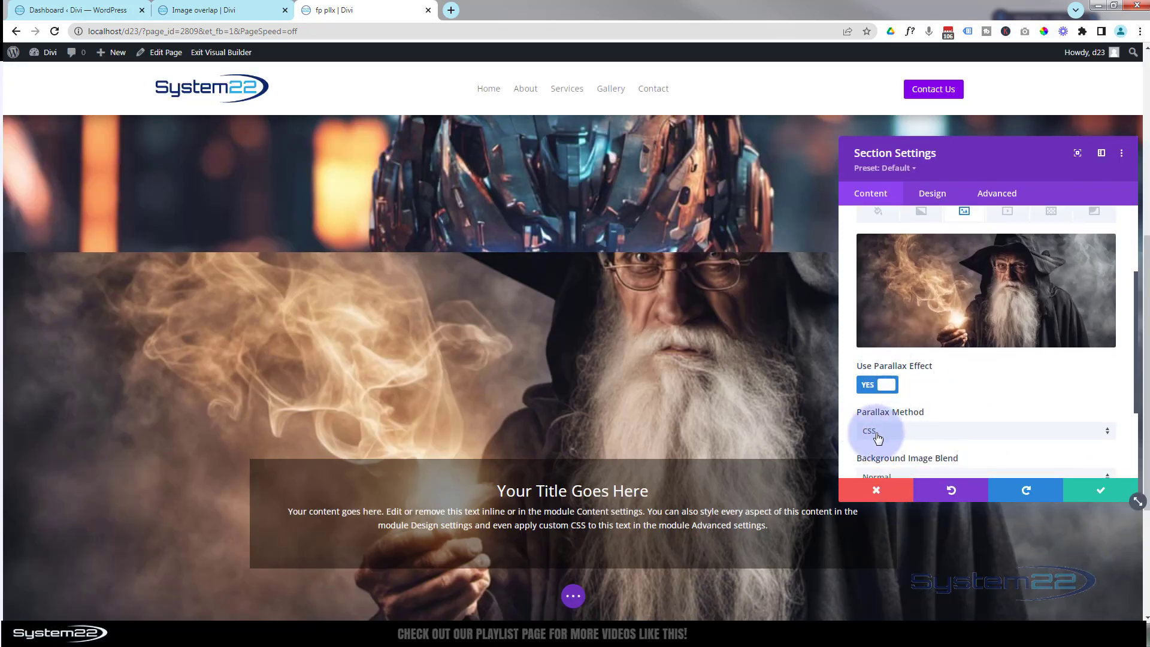
scroll(601, 352, down, 2)
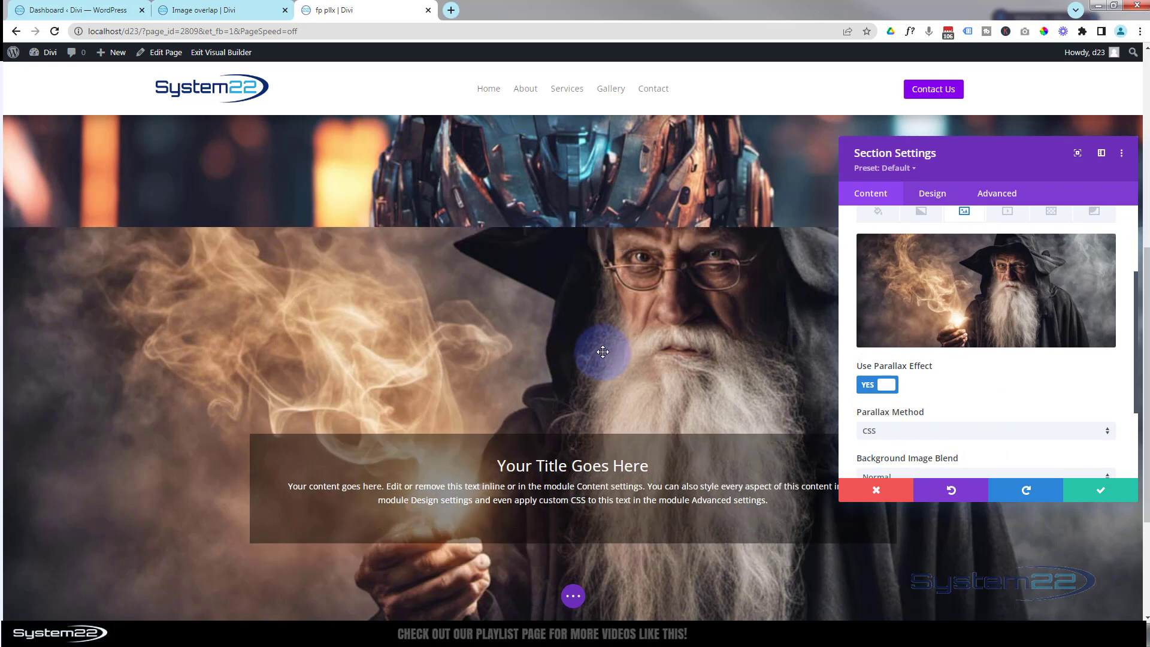
scroll(602, 350, down, 1)
scroll(602, 353, up, 2)
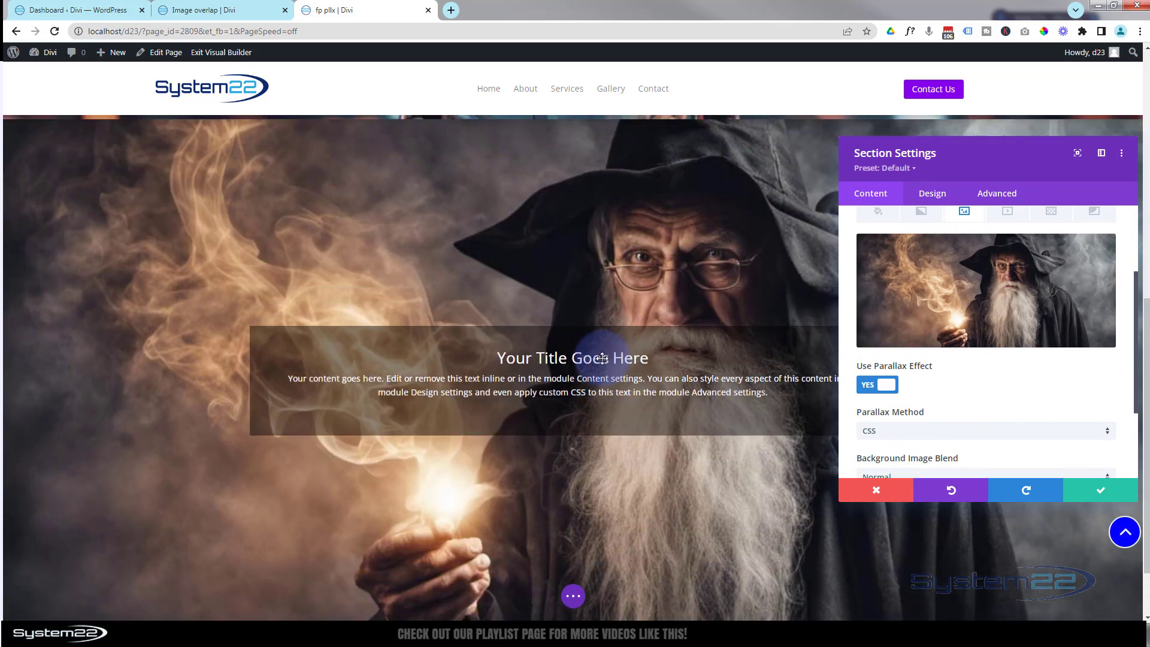
scroll(602, 358, down, 3)
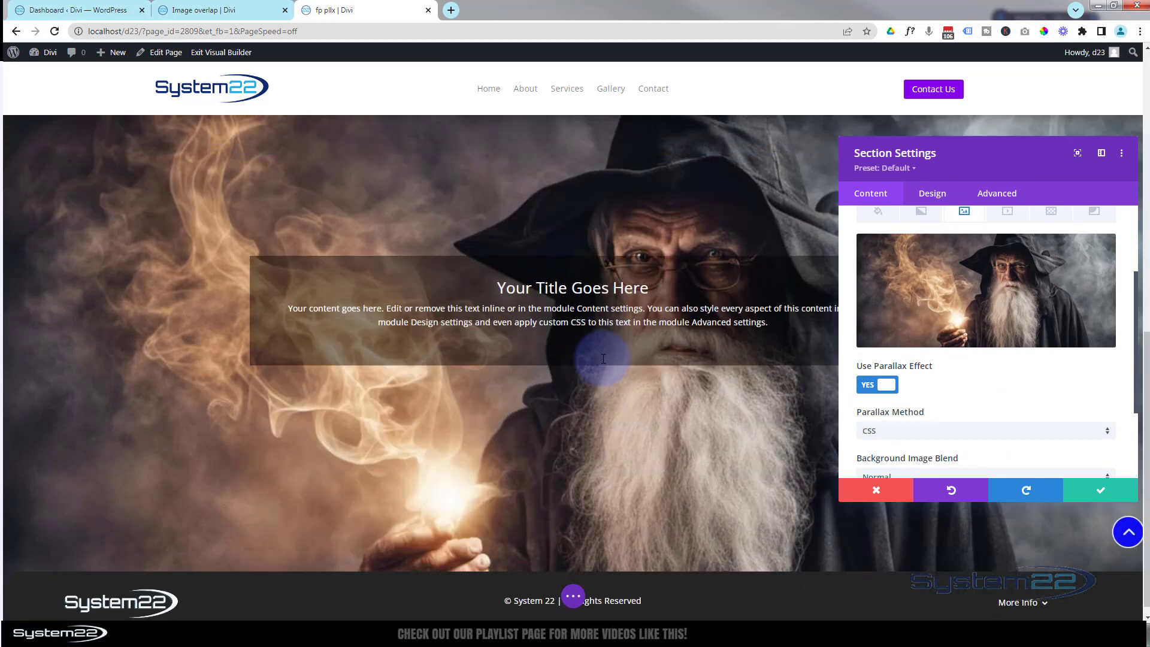
scroll(602, 358, up, 2)
scroll(603, 358, down, 1)
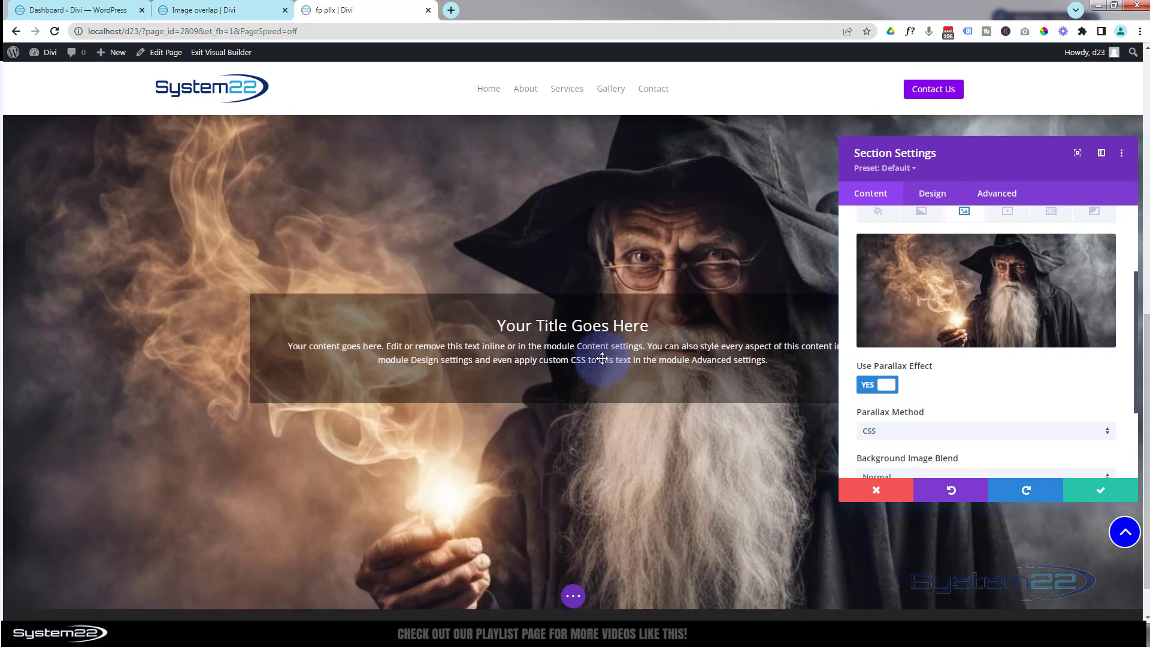
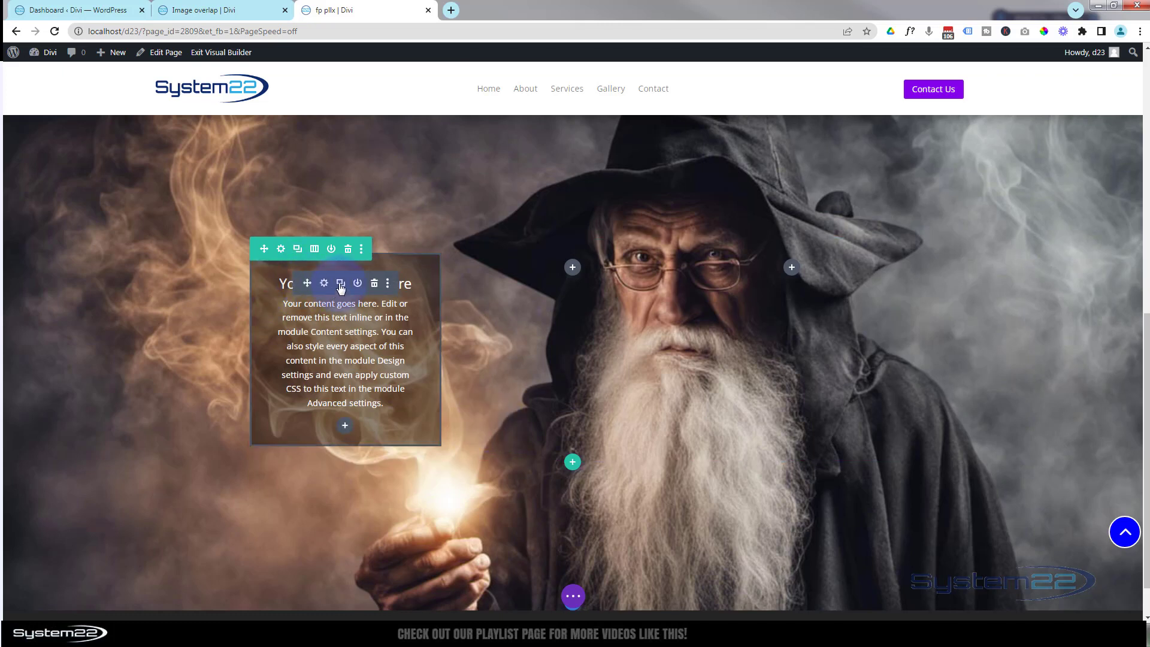
Duplicate the Call To Action module in the wizard section and place one copy in each of the row's three columns
click(340, 284)
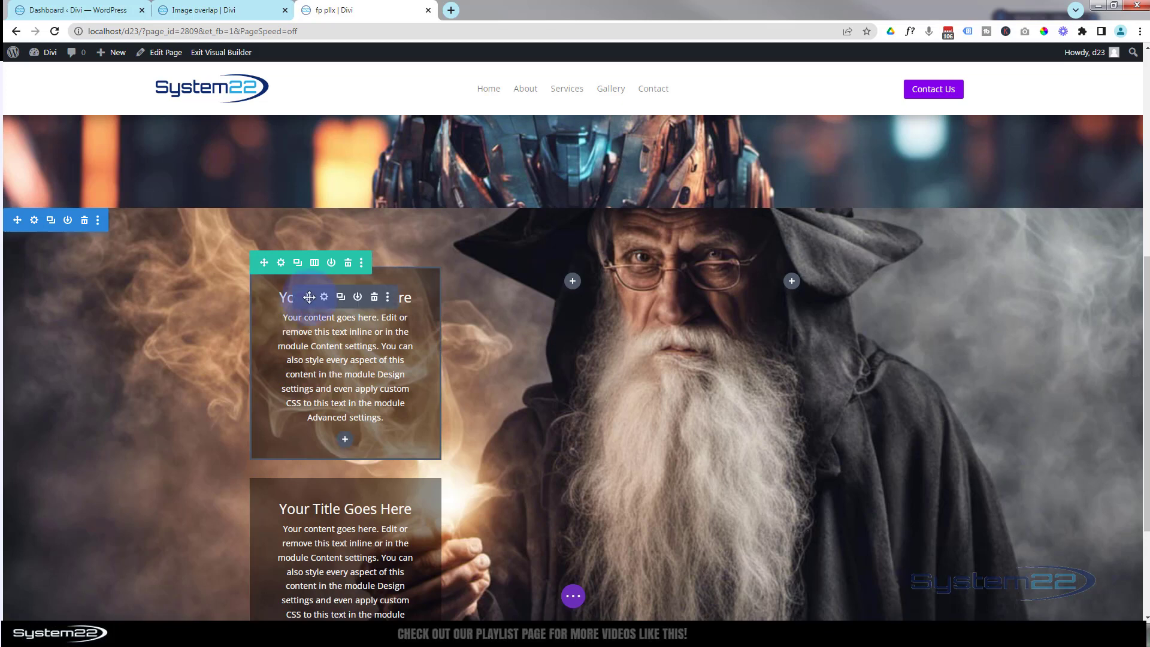
drag(309, 297, 529, 293)
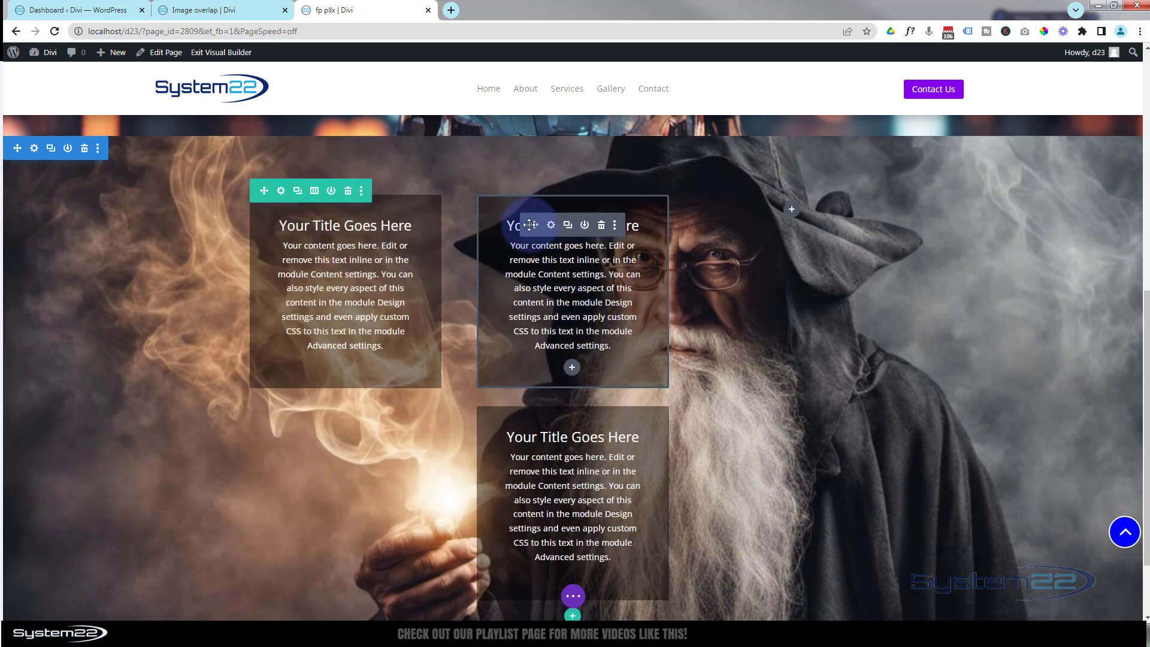
drag(535, 225, 795, 298)
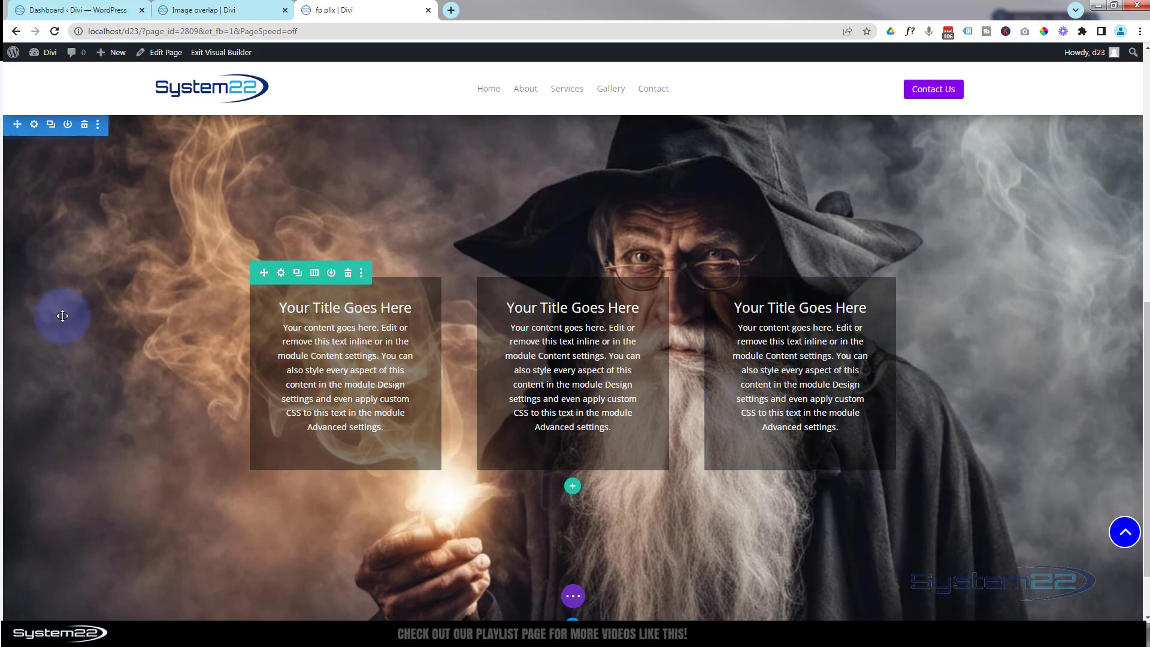
scroll(71, 321, up, 2)
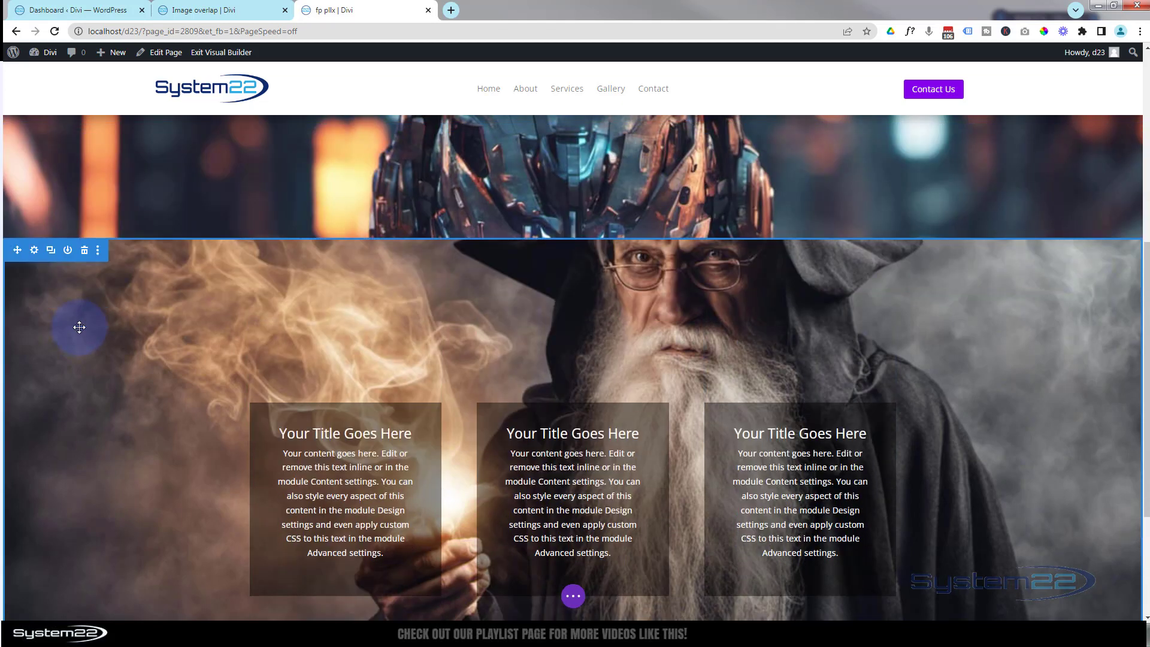
scroll(79, 326, down, 3)
scroll(79, 326, up, 2)
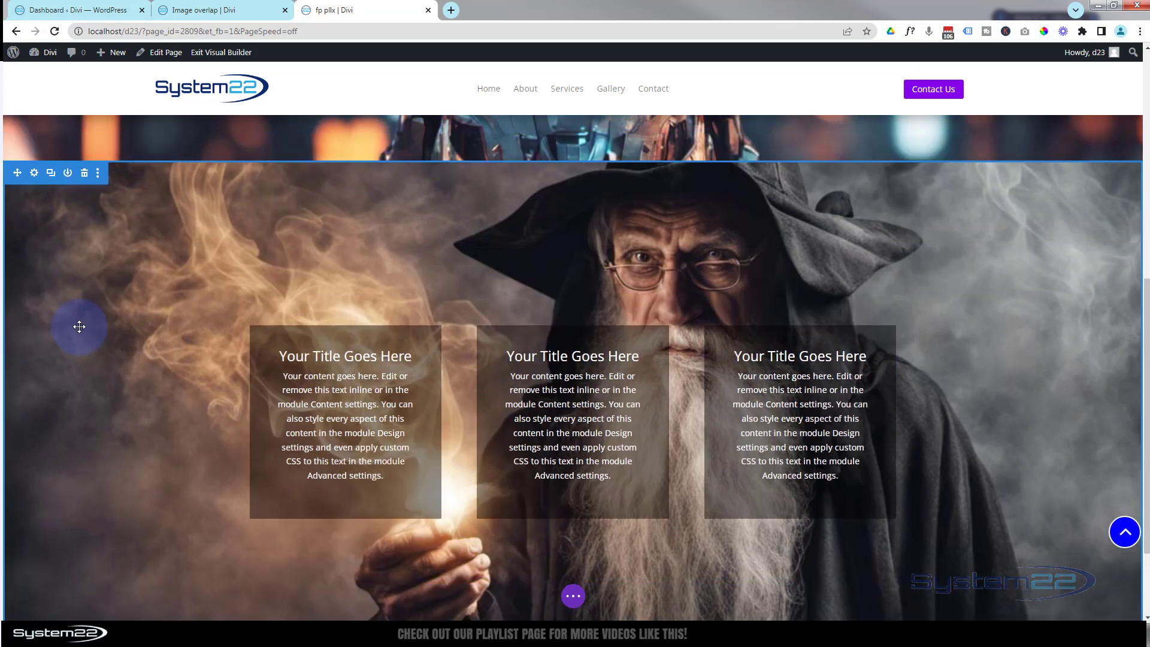
scroll(79, 326, down, 1)
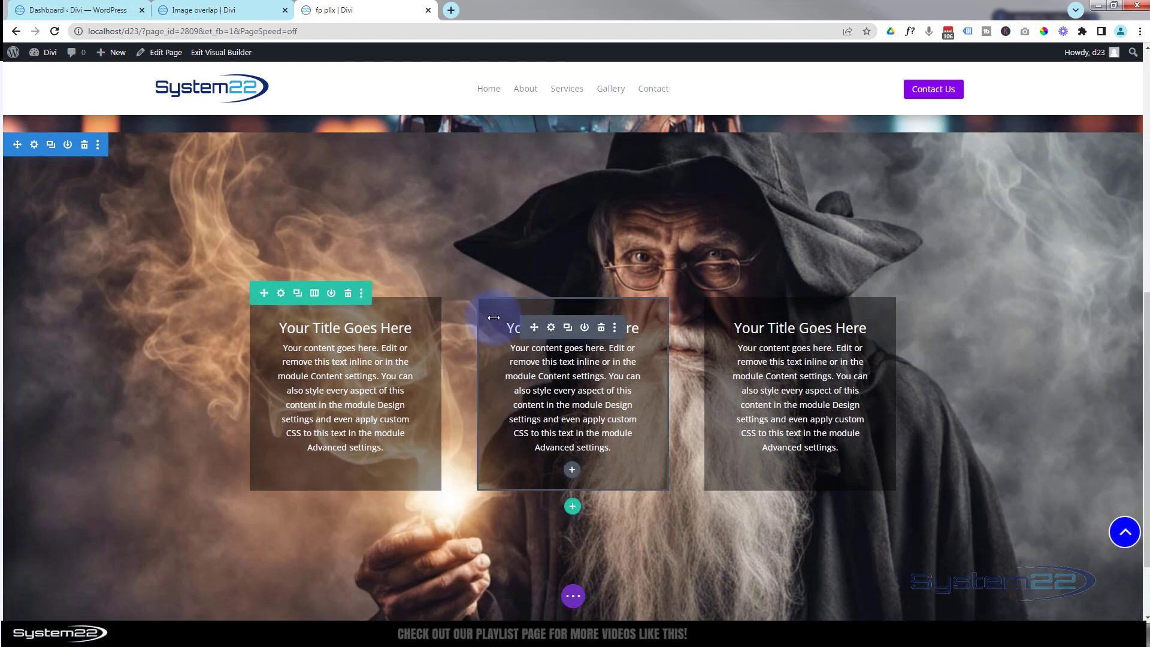
Duplicate the three-column row, remove "display:flex;" from the section's main element CSS and save the section settings
click(298, 293)
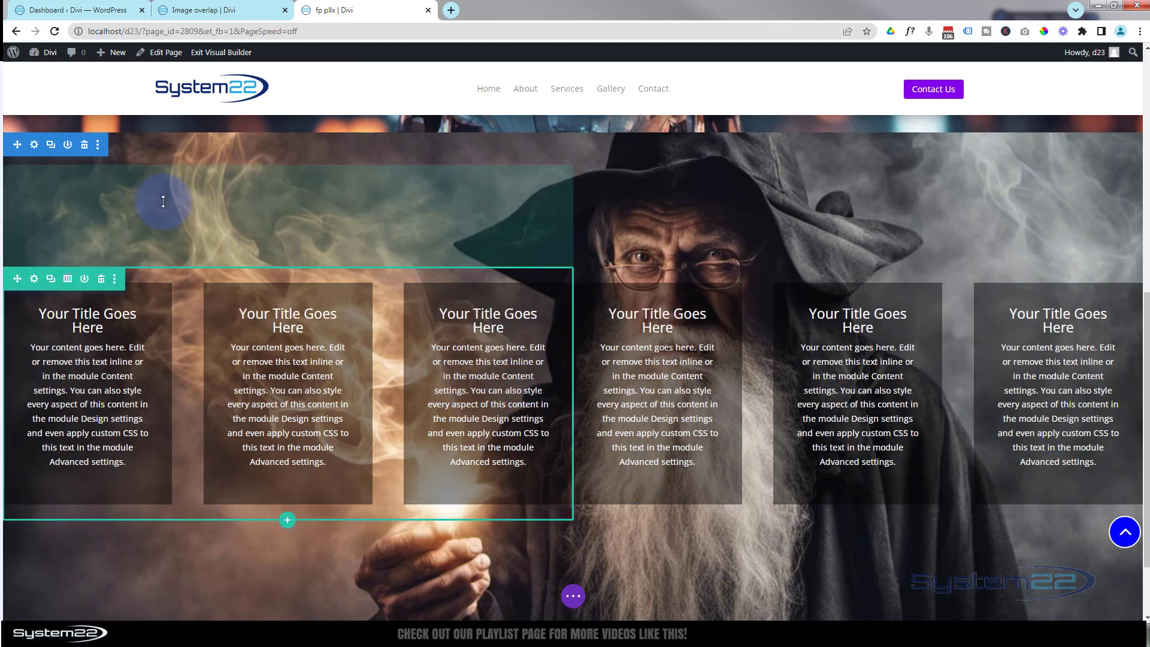
click(35, 146)
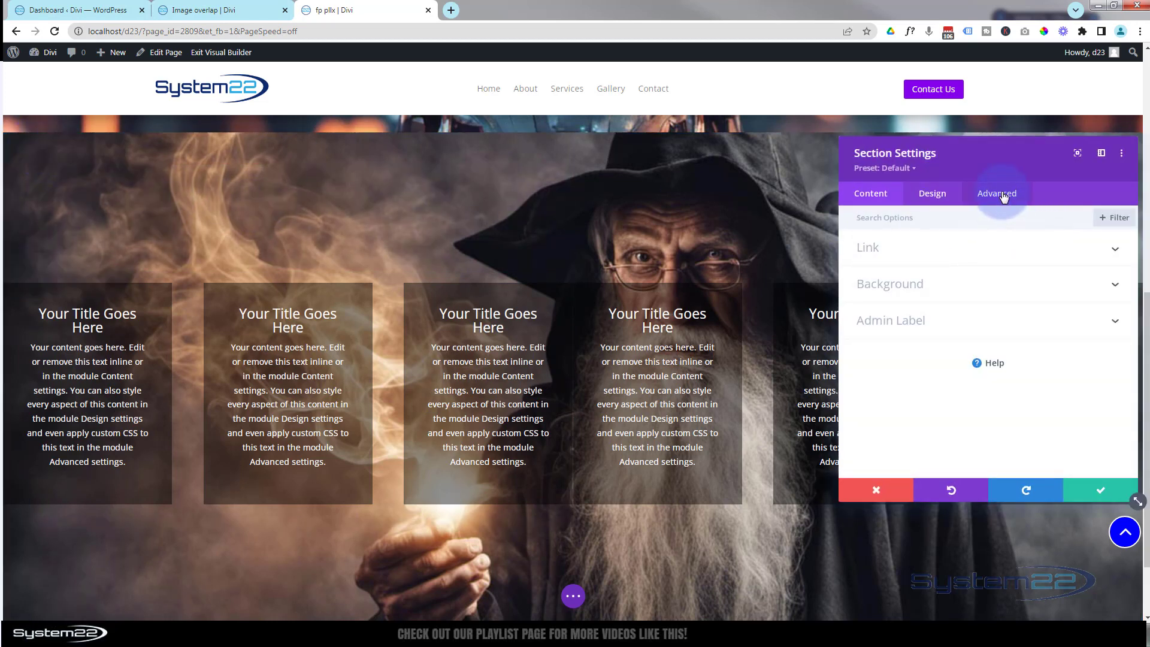
click(1004, 196)
click(993, 288)
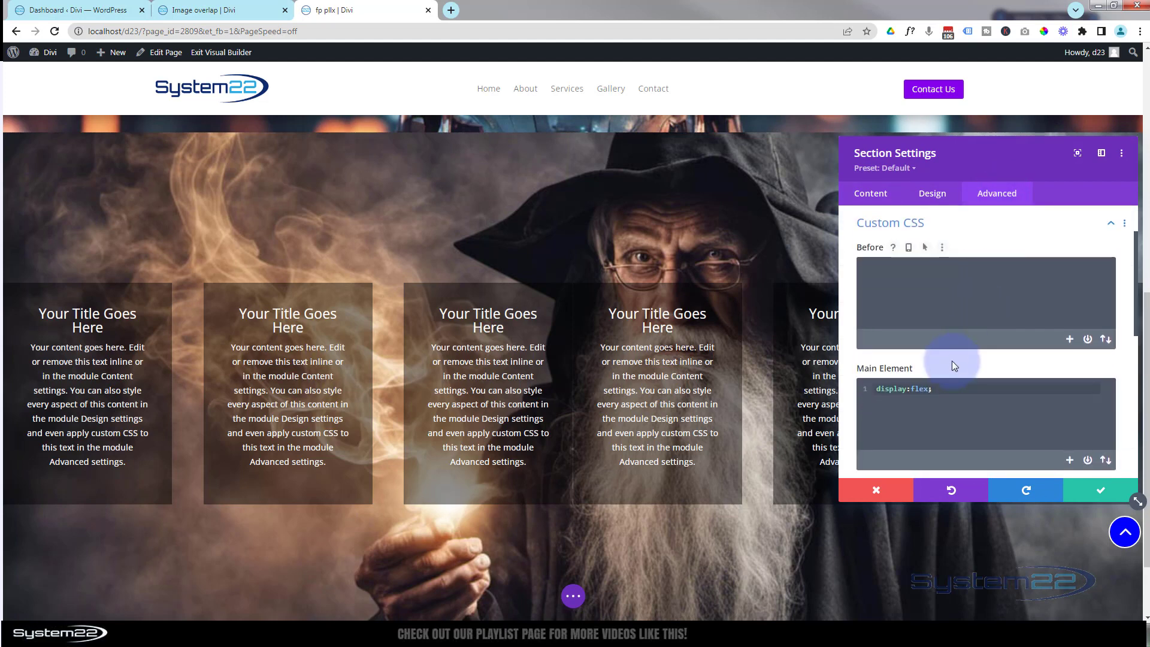
drag(932, 390, 871, 390)
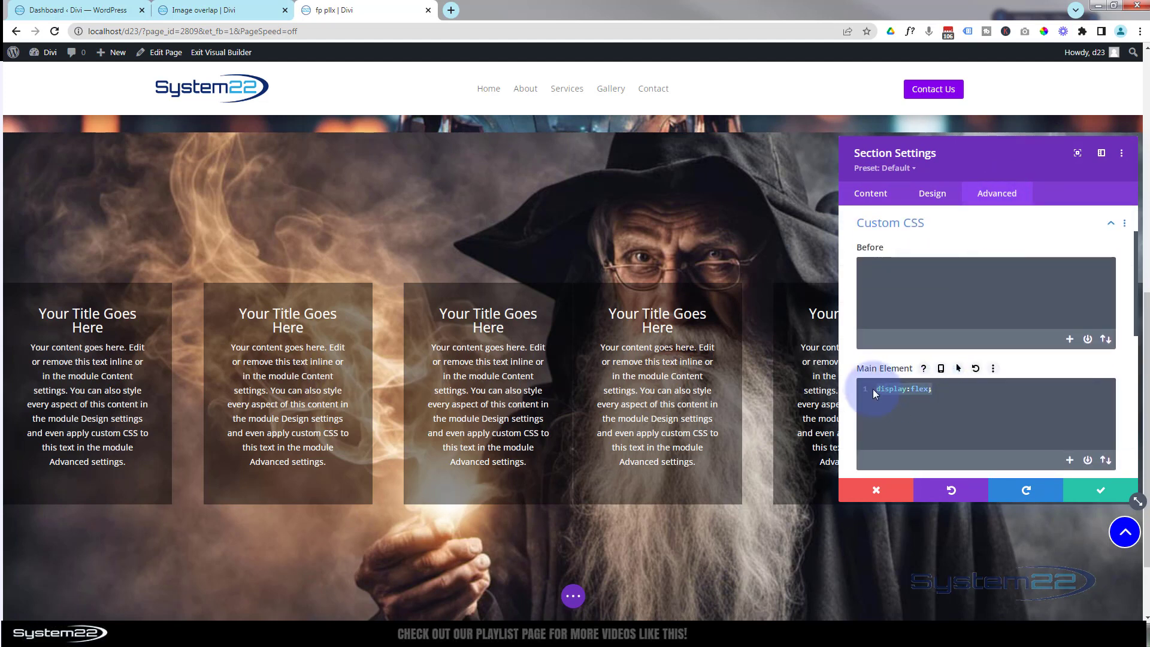
key(BackSpace)
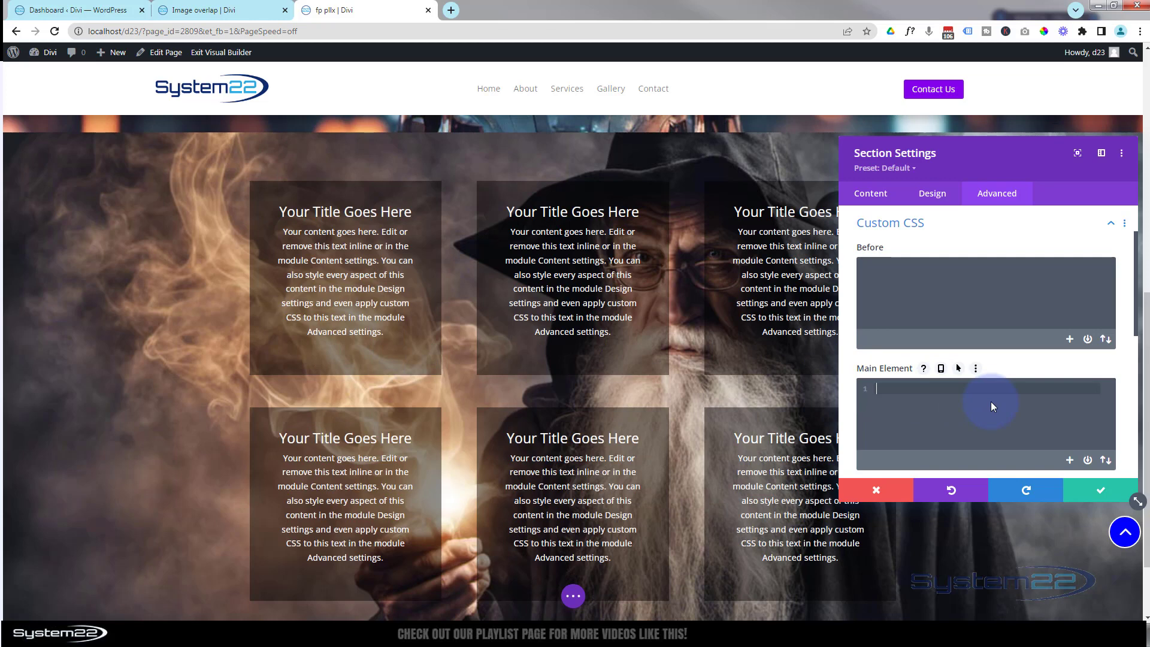
drag(997, 160, 161, 187)
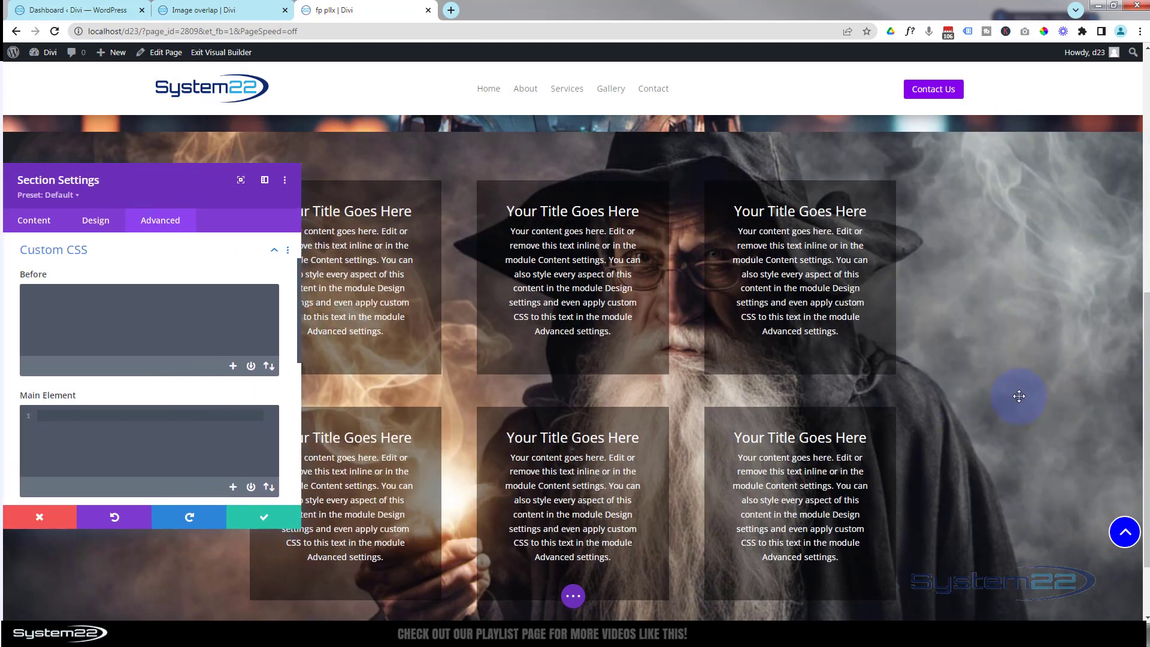
scroll(1006, 400, down, 2)
scroll(1018, 398, up, 2)
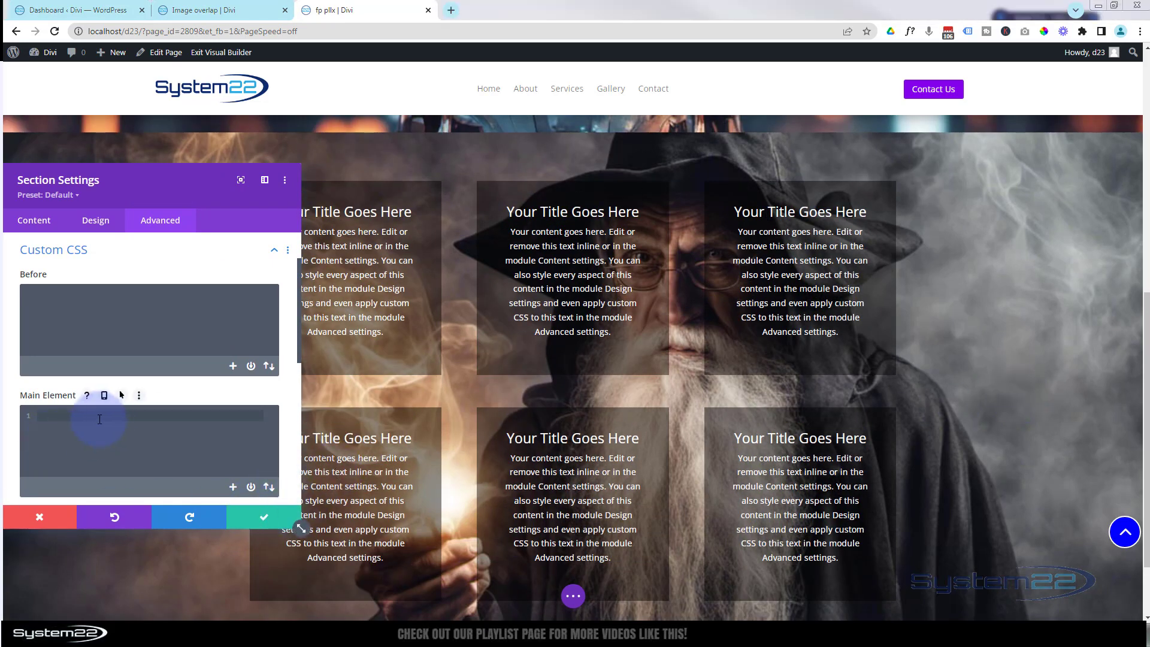
click(260, 517)
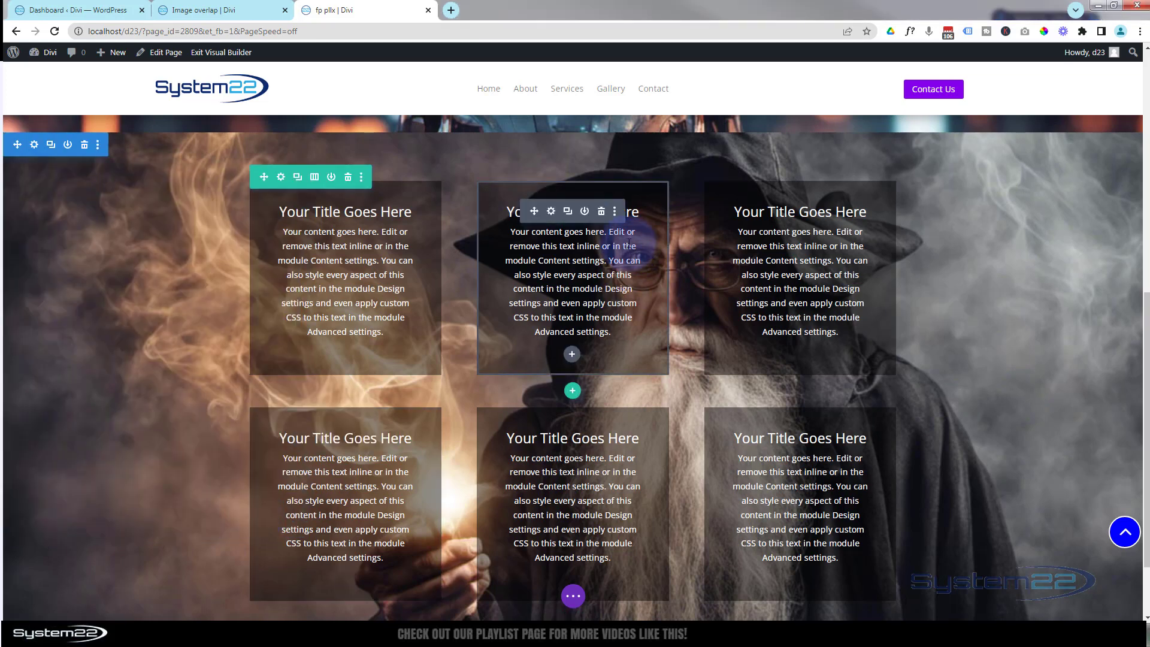
Delete the middle module from both rows and save the upper row with a one-third, two-thirds column structure
click(601, 213)
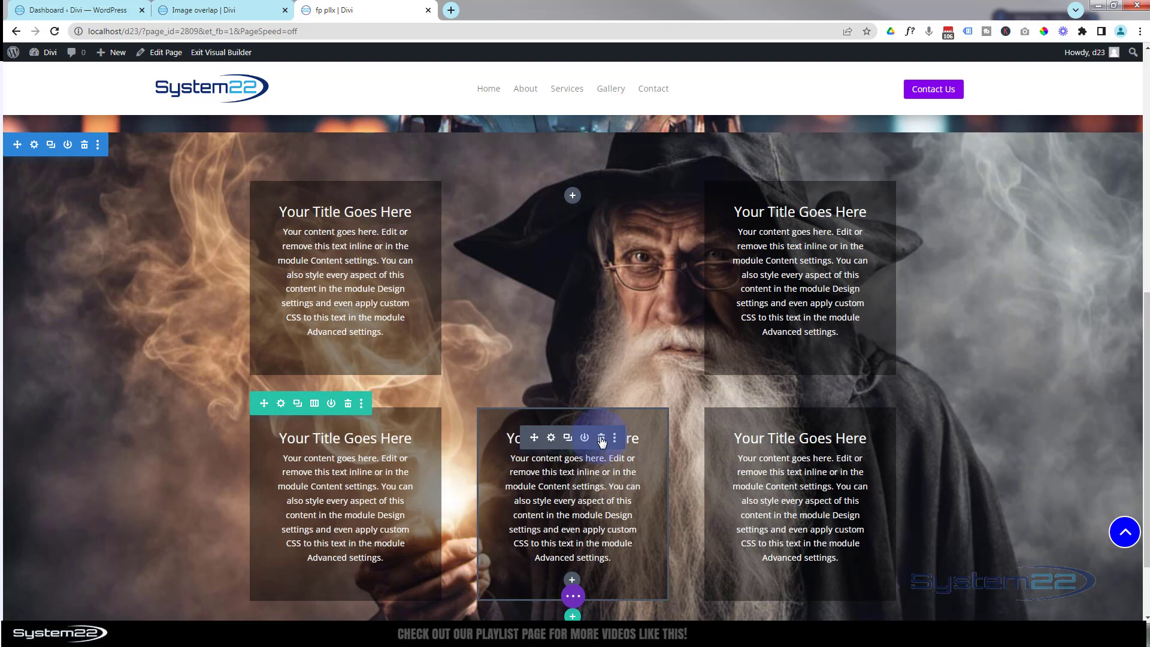
click(602, 439)
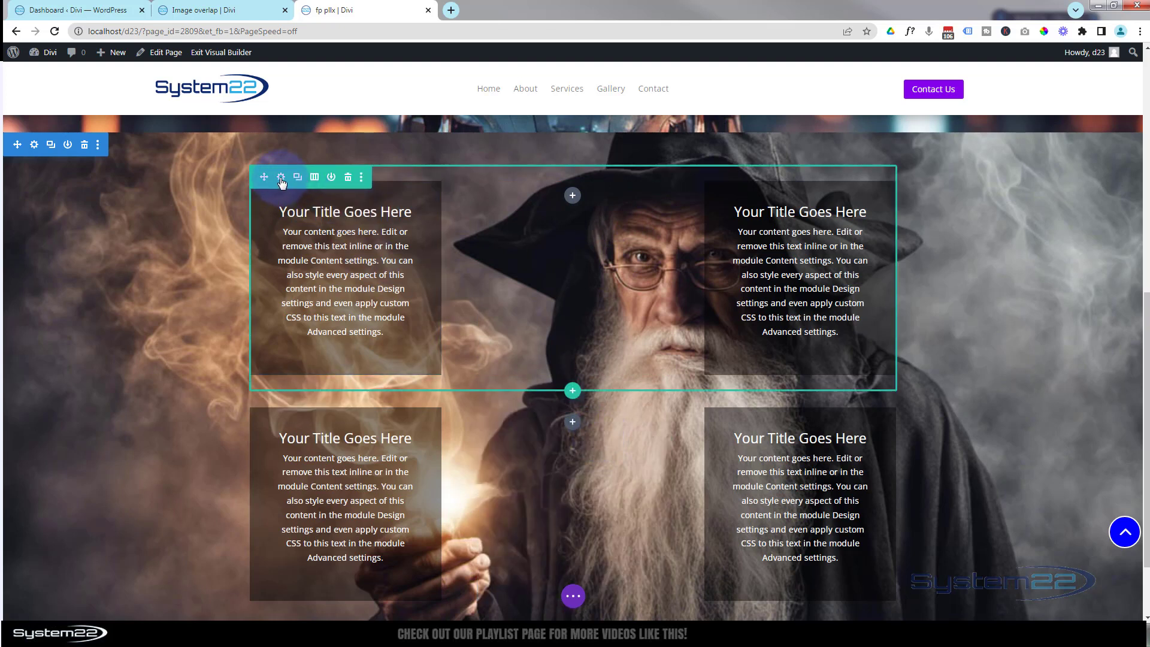
click(281, 178)
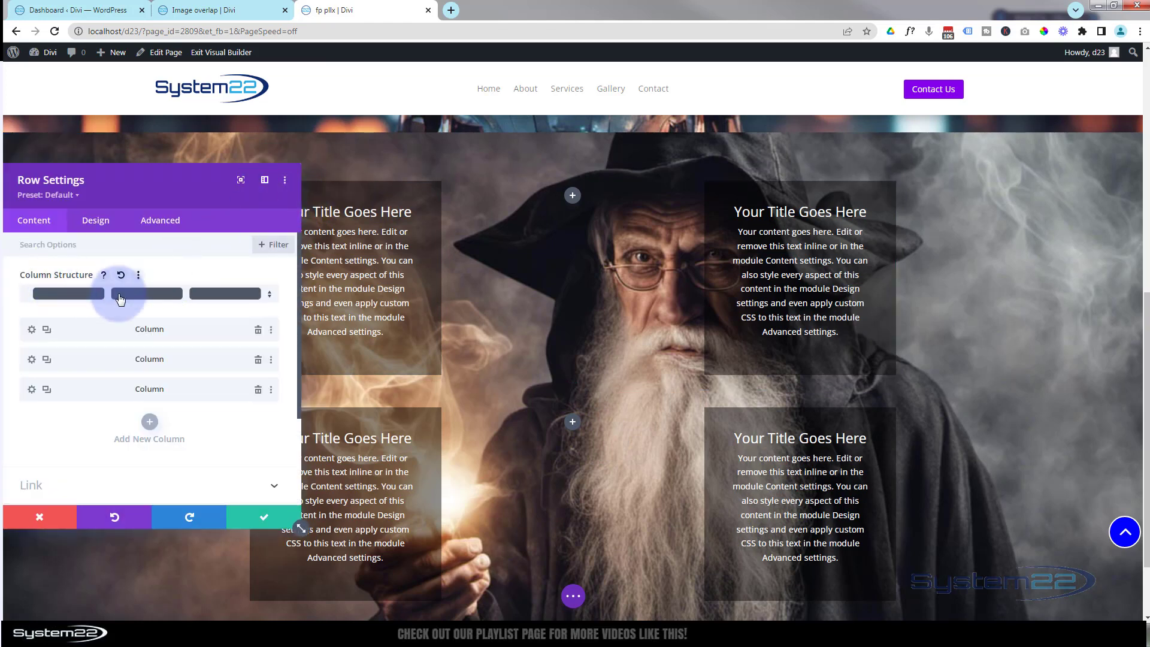
click(151, 293)
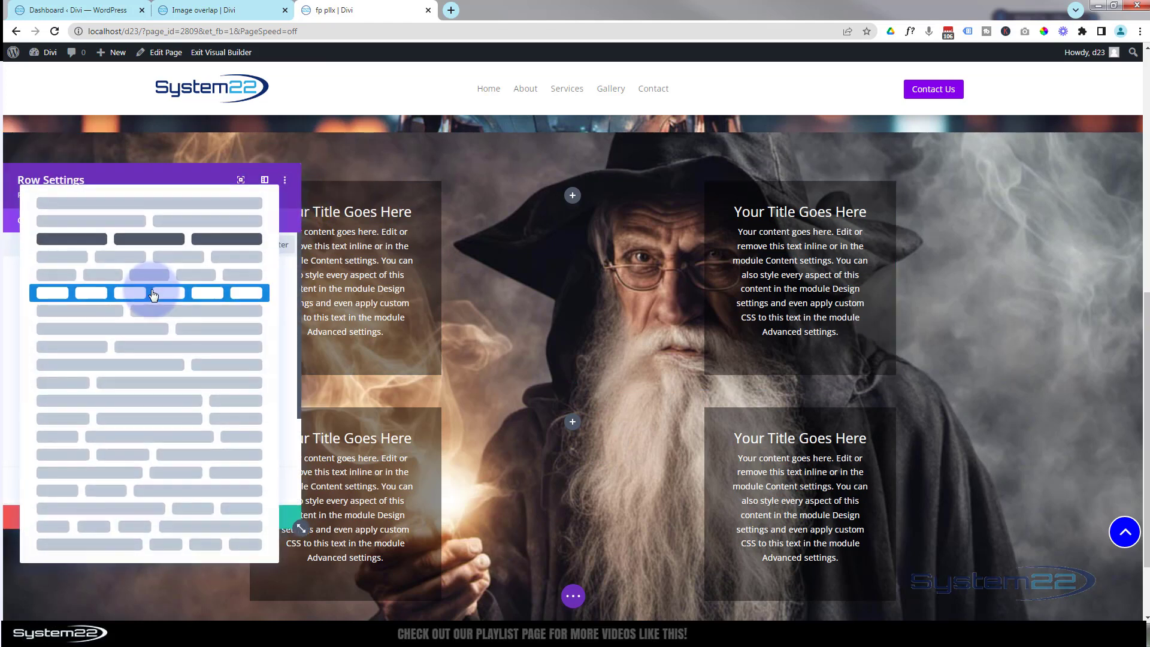
click(181, 348)
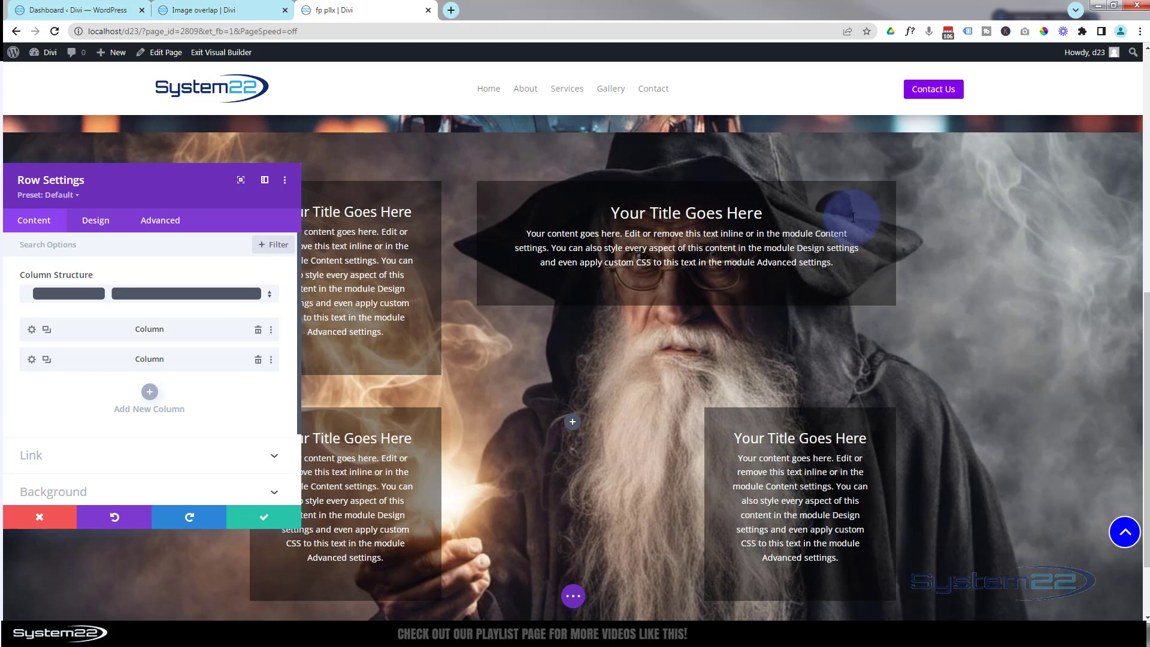
click(265, 523)
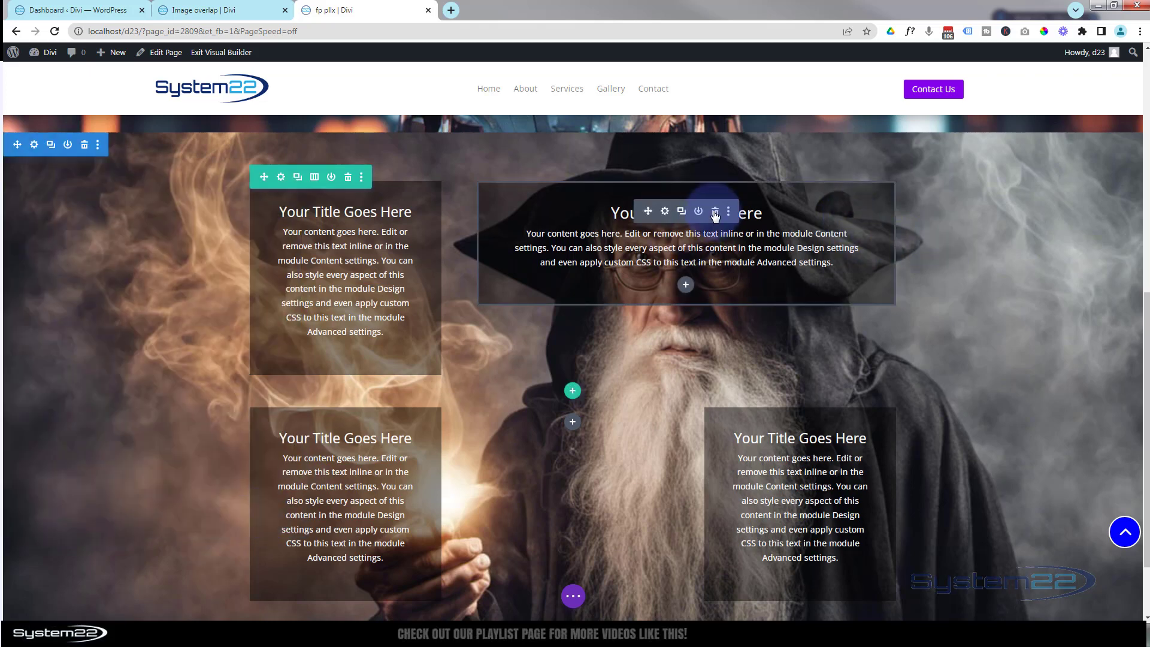
Delete the upper row's wide module and the lower row's third-column module, keeping only the first-column modules
click(715, 213)
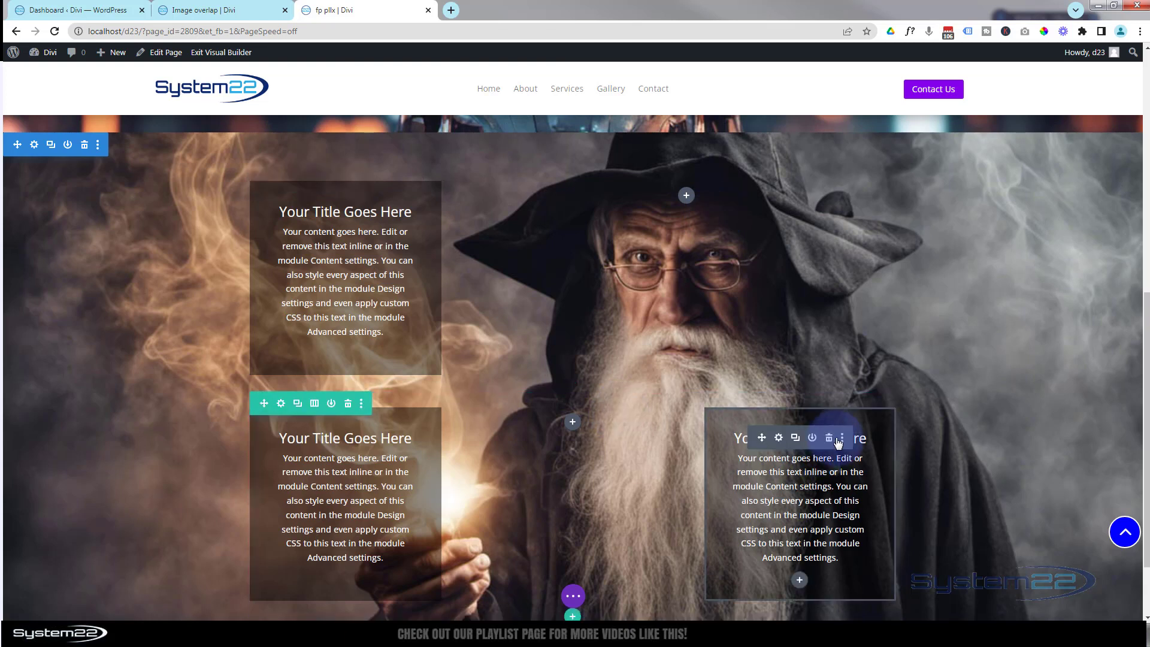
click(830, 442)
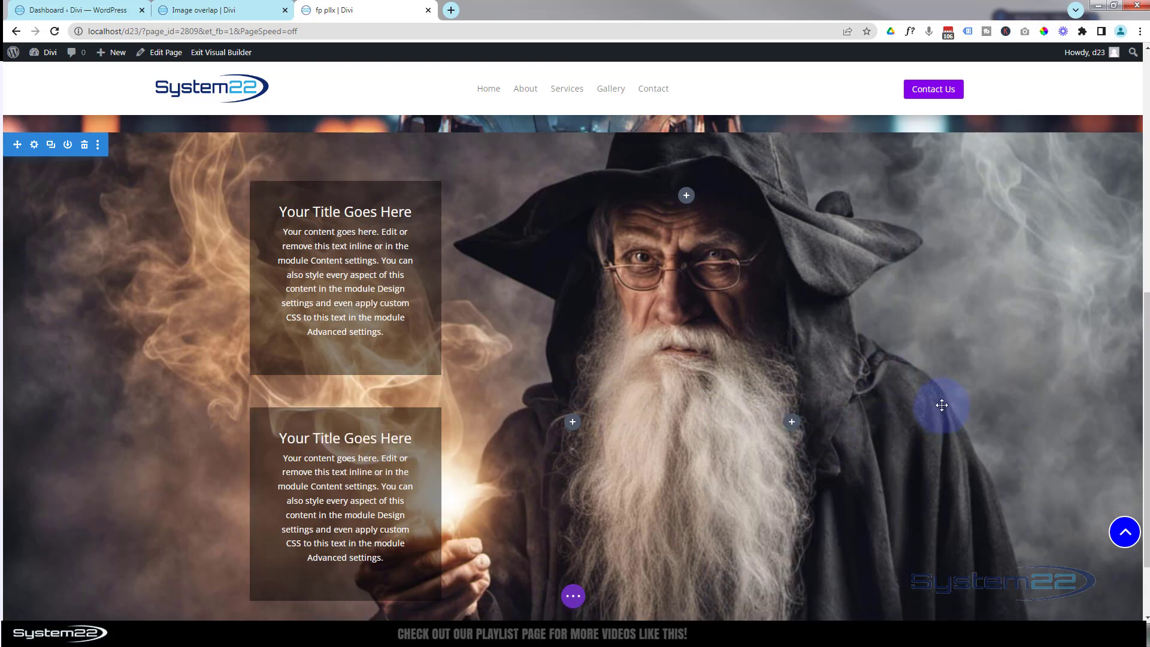
scroll(942, 405, down, 2)
scroll(942, 405, up, 3)
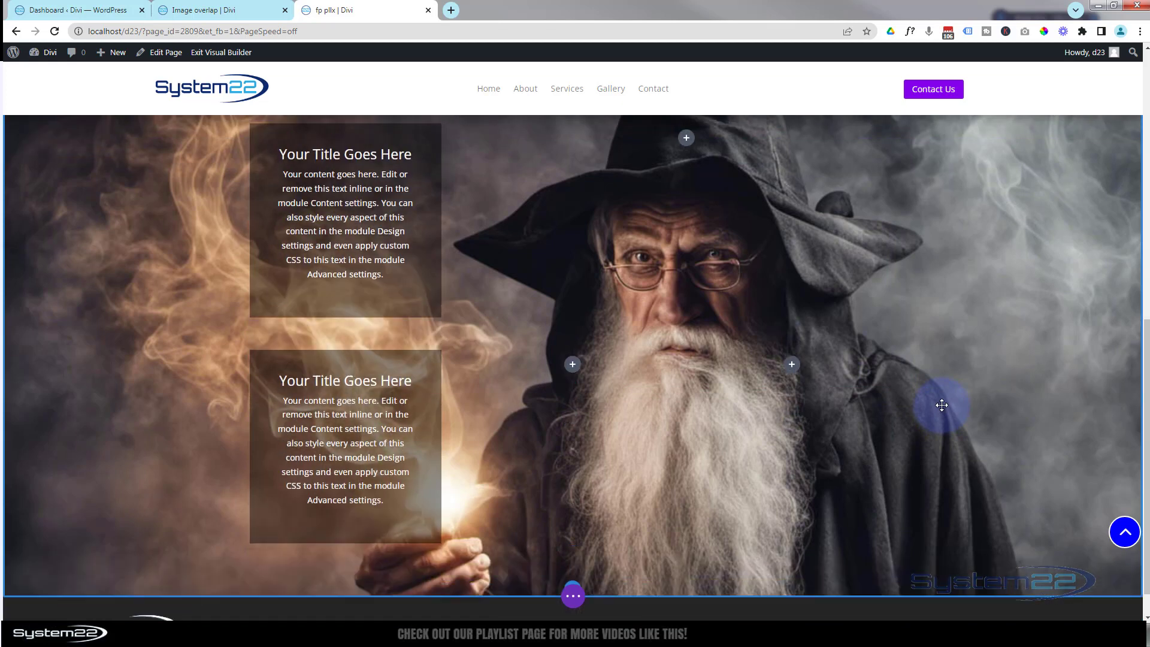
Duplicate the wizard section with its two rows of call-to-action text
scroll(941, 405, down, 1)
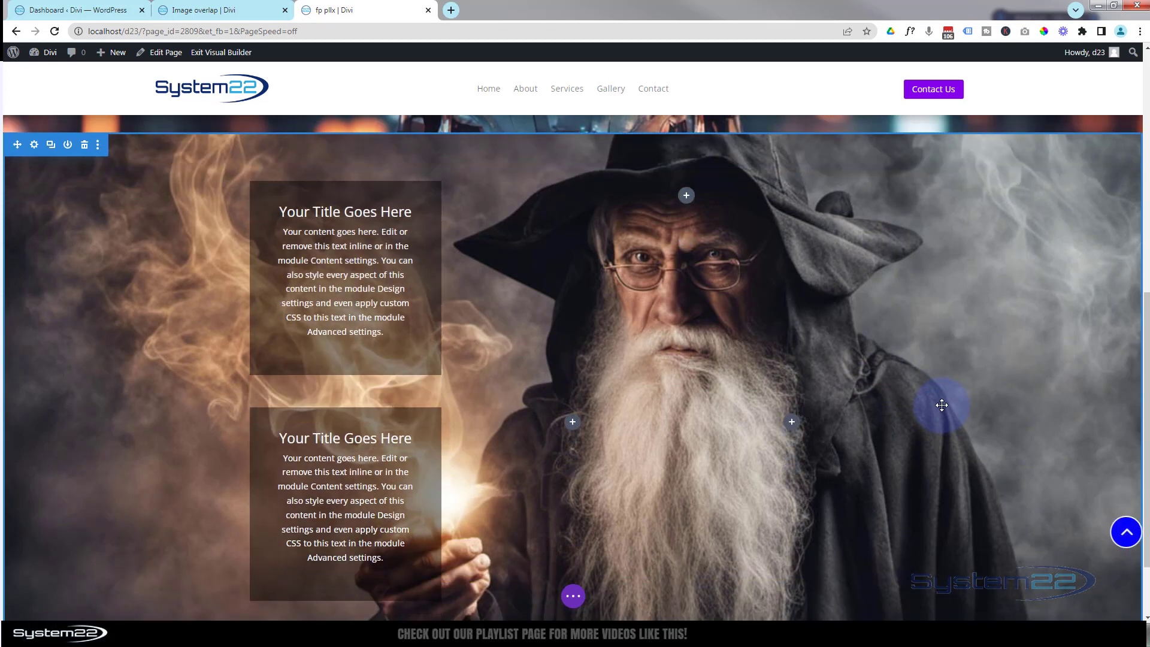
click(51, 147)
scroll(120, 266, down, 5)
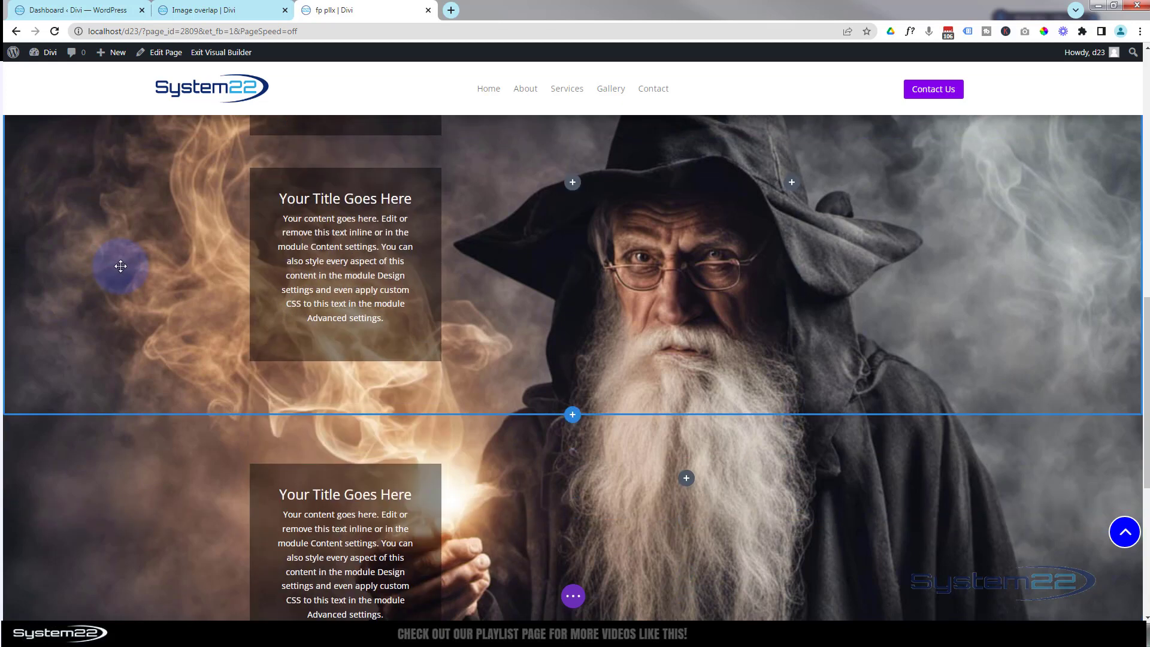
scroll(121, 266, down, 3)
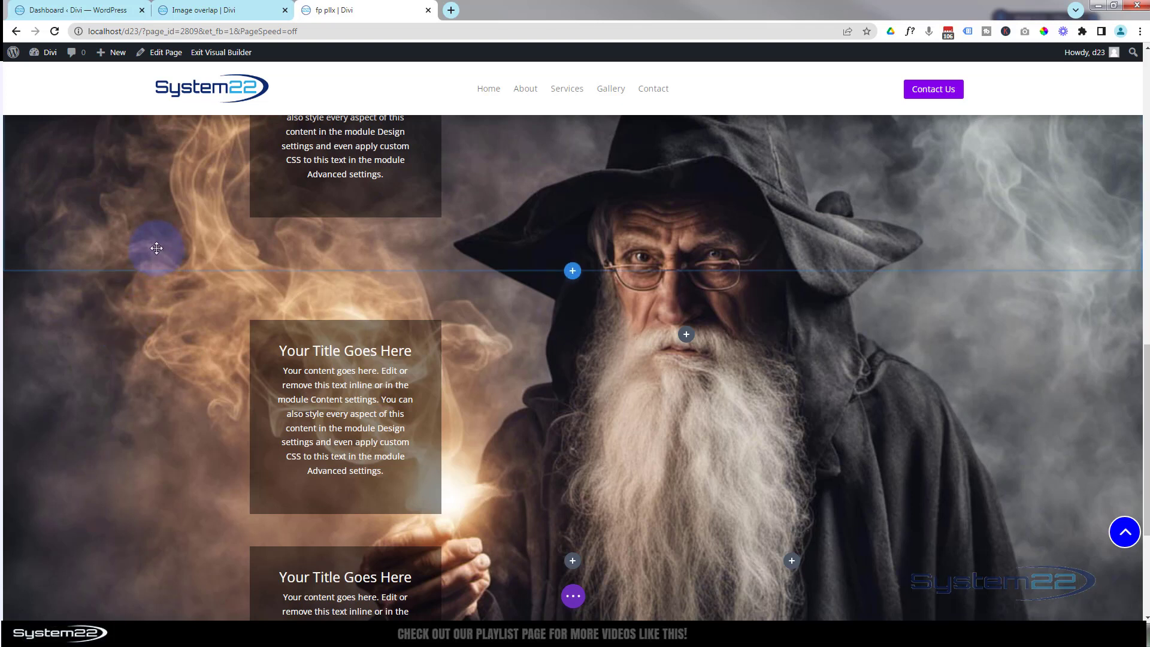
mouse_move(135, 323)
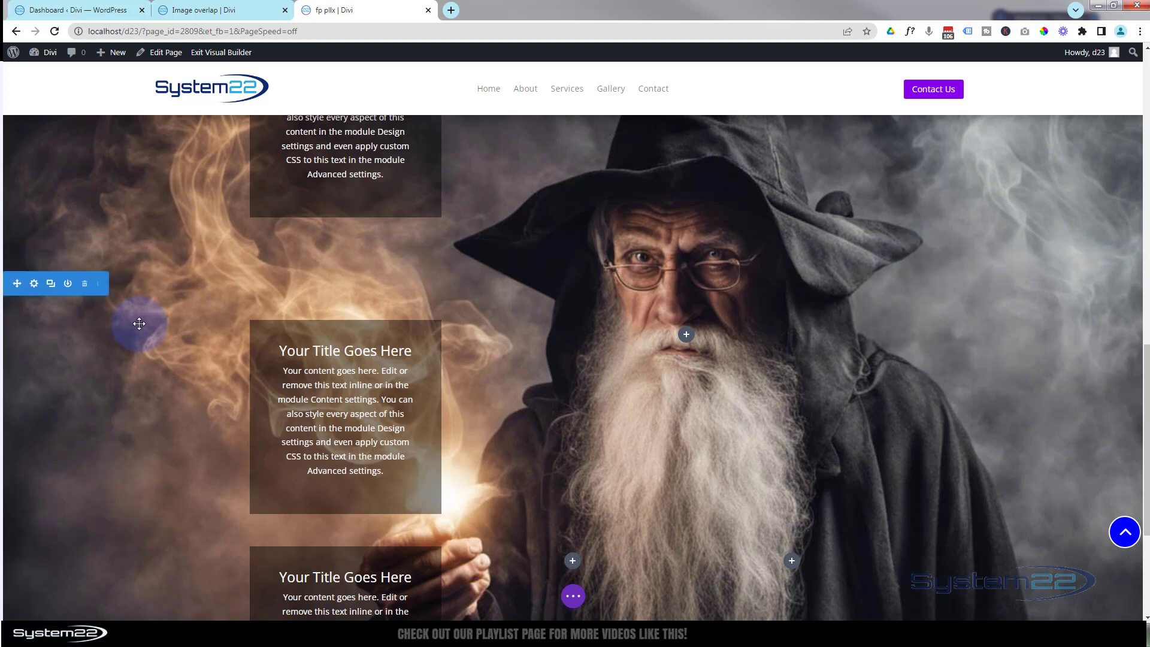
Replace the duplicated section's background image with the pink alien landscape from the media library and save the section settings
click(34, 285)
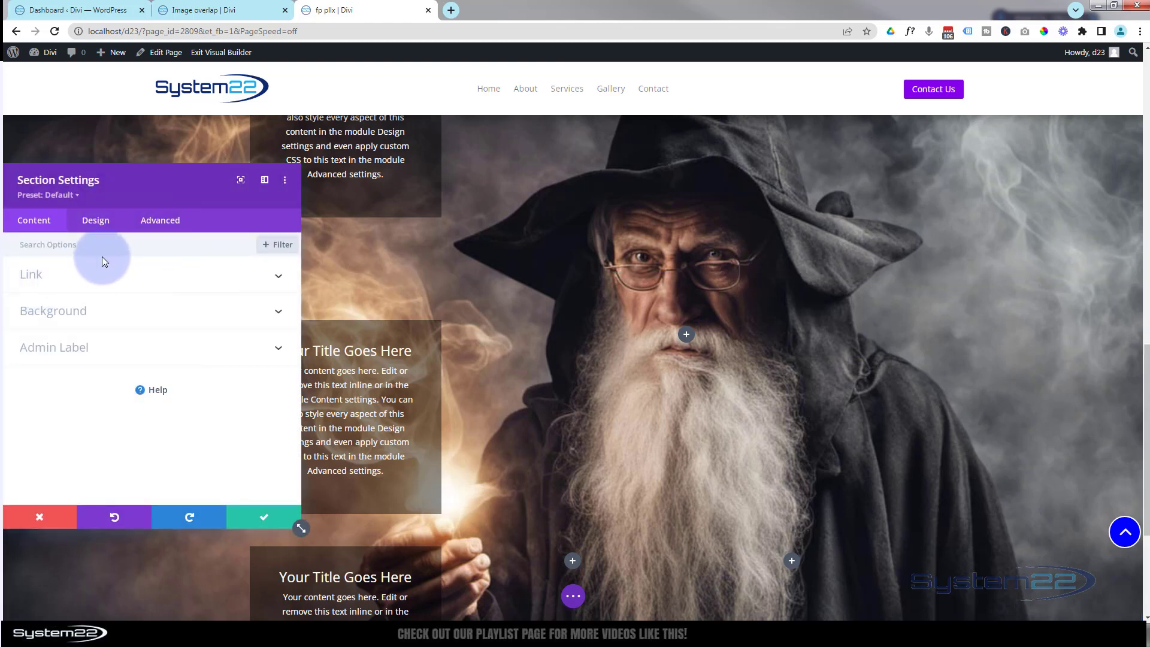
click(82, 309)
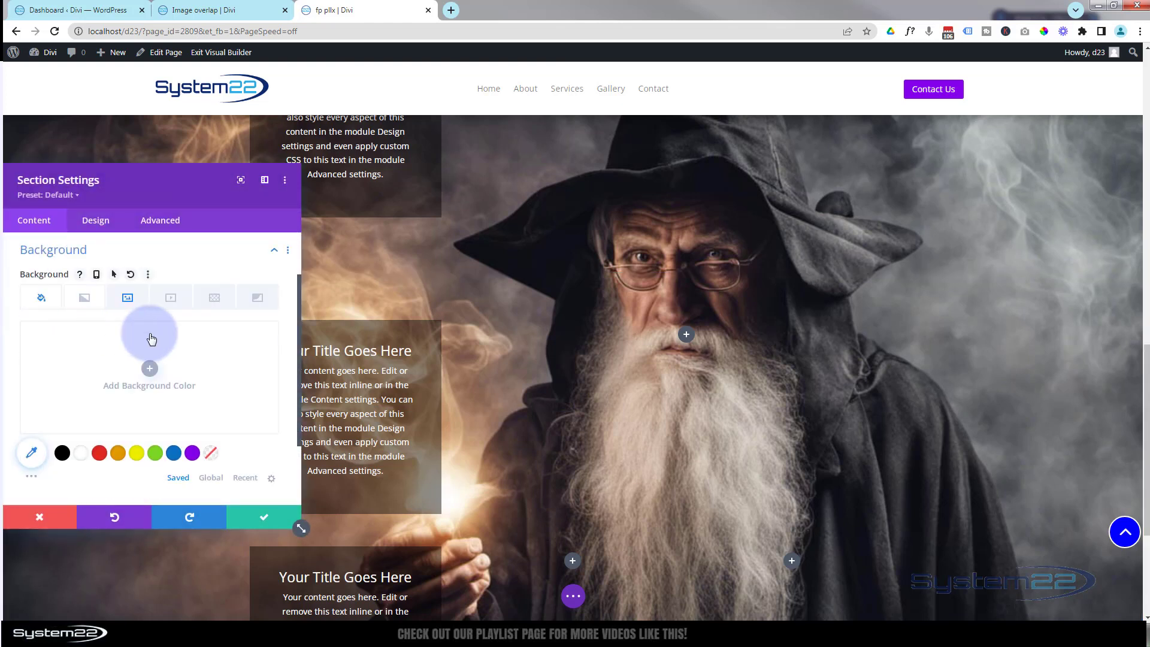
click(128, 297)
click(152, 380)
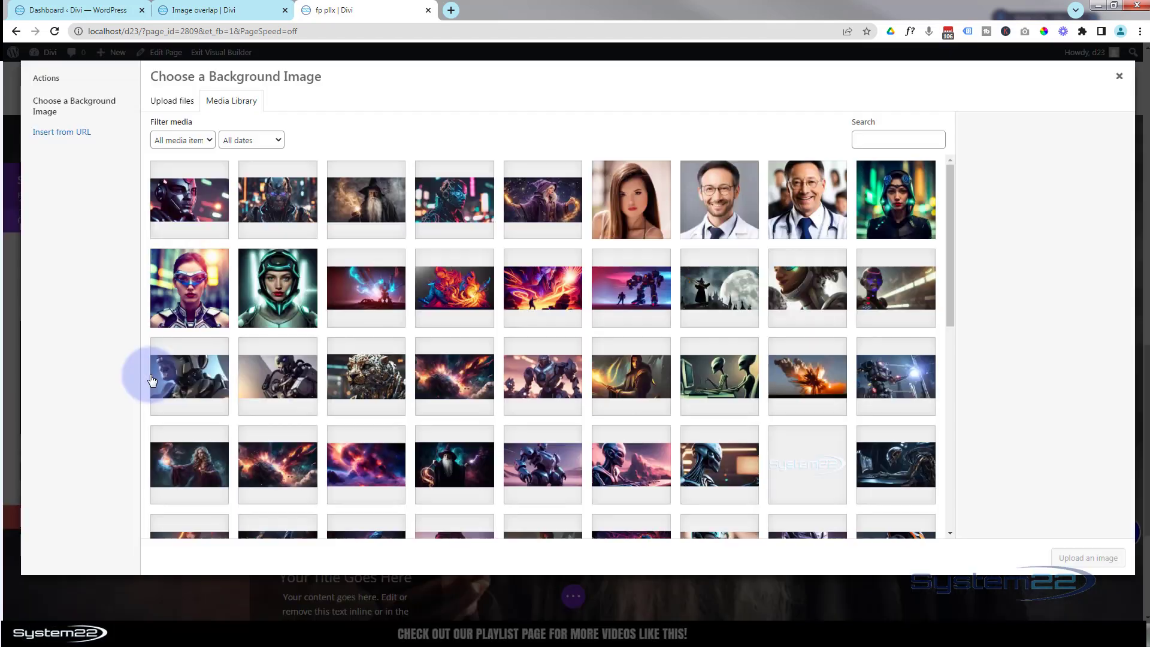
click(631, 464)
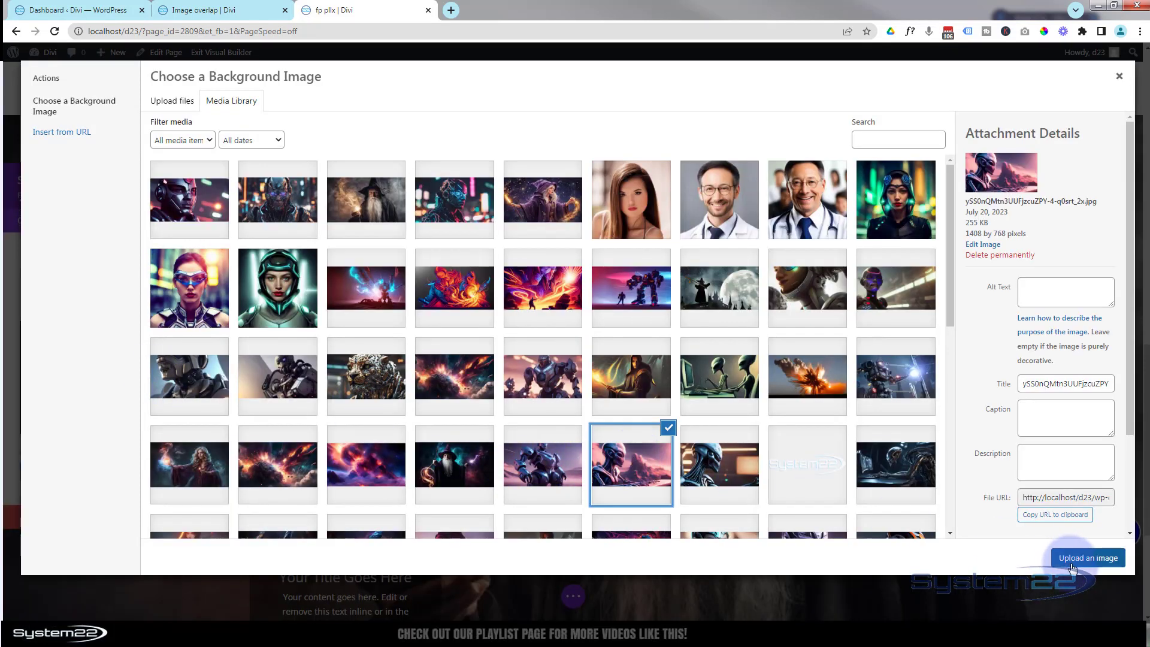
click(1078, 560)
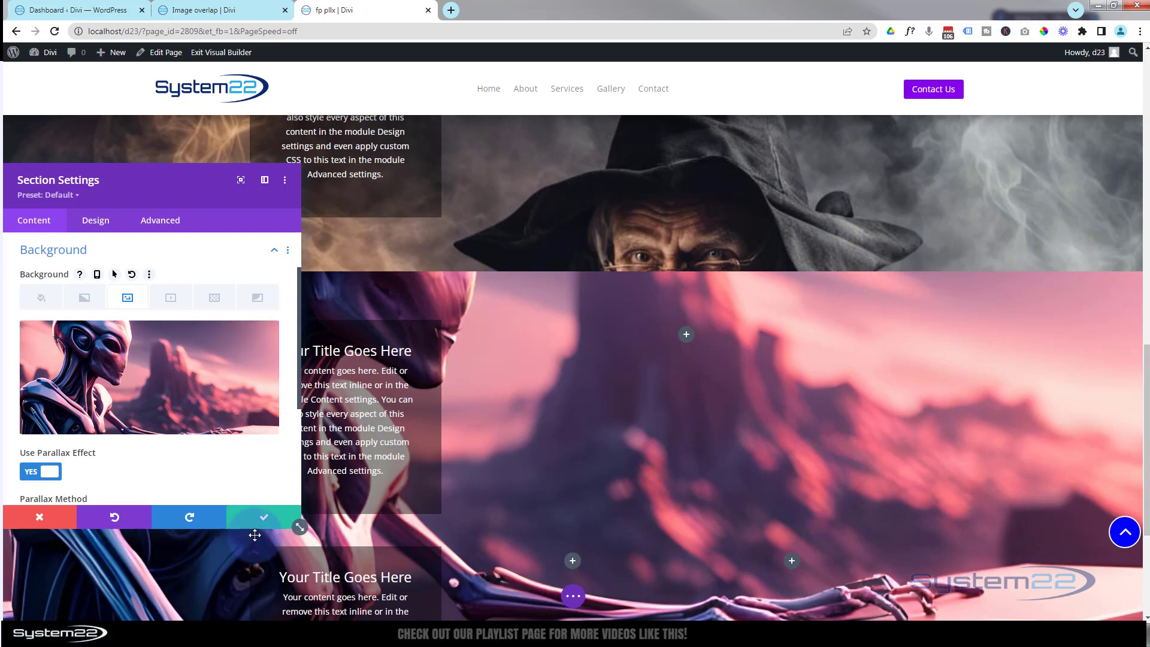
click(267, 521)
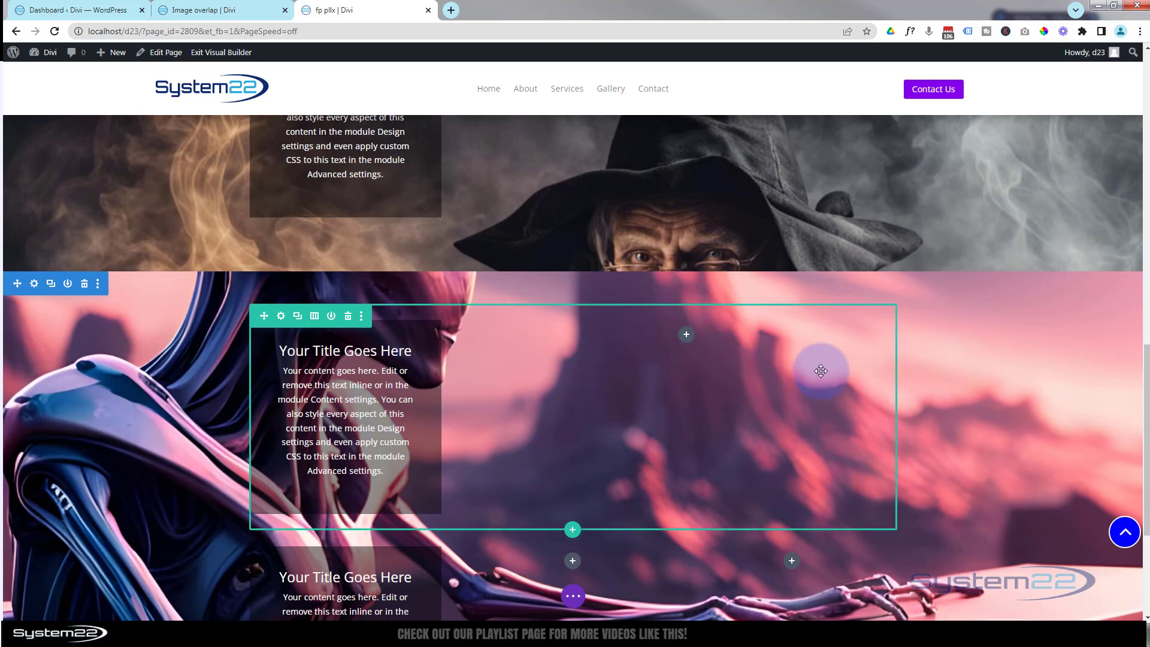
Remove the lower three-column row from the alien section
scroll(767, 366, down, 1)
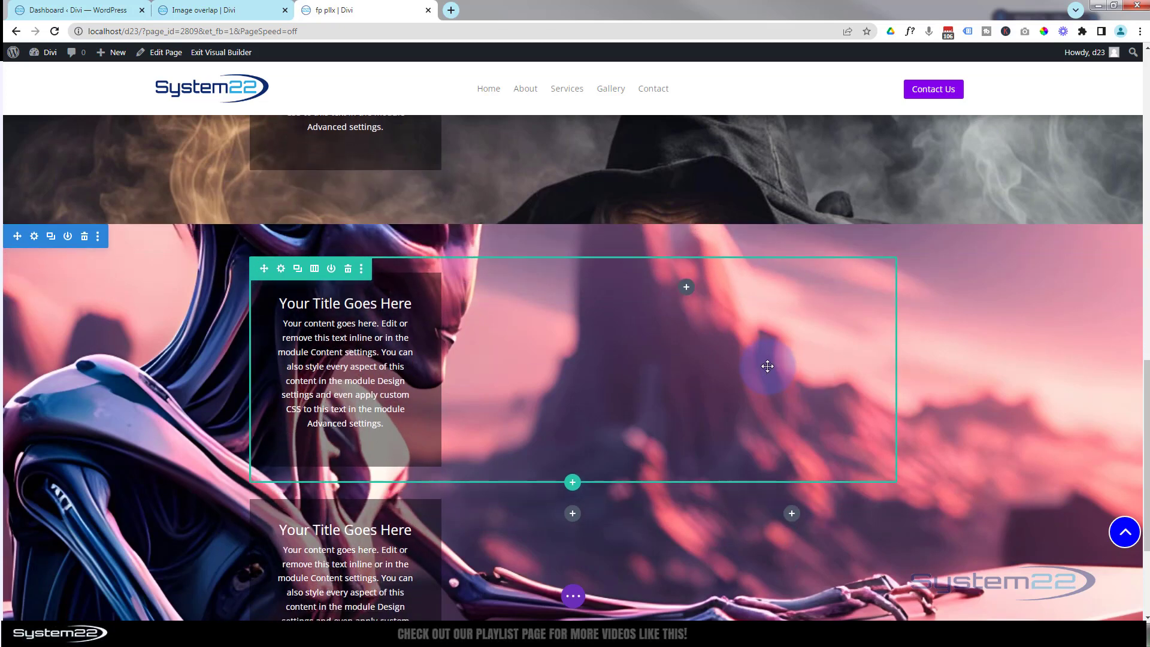
drag(484, 508, 264, 224)
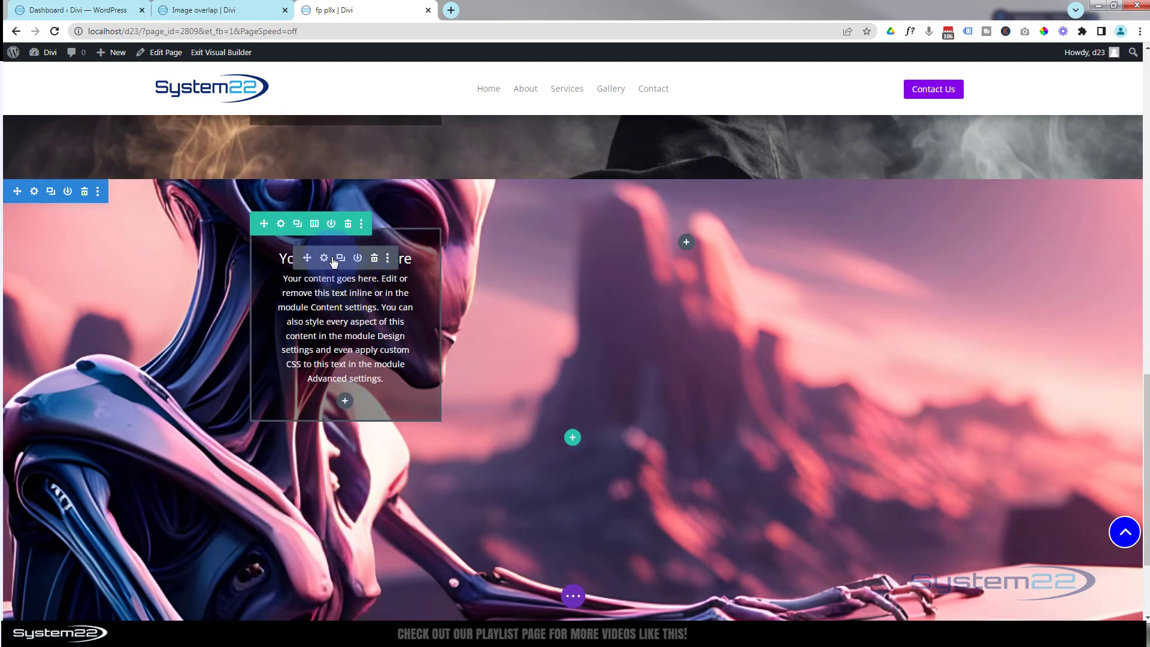
Move the alien section's Call To Action module into the two-thirds column and duplicate it there
drag(306, 257, 701, 229)
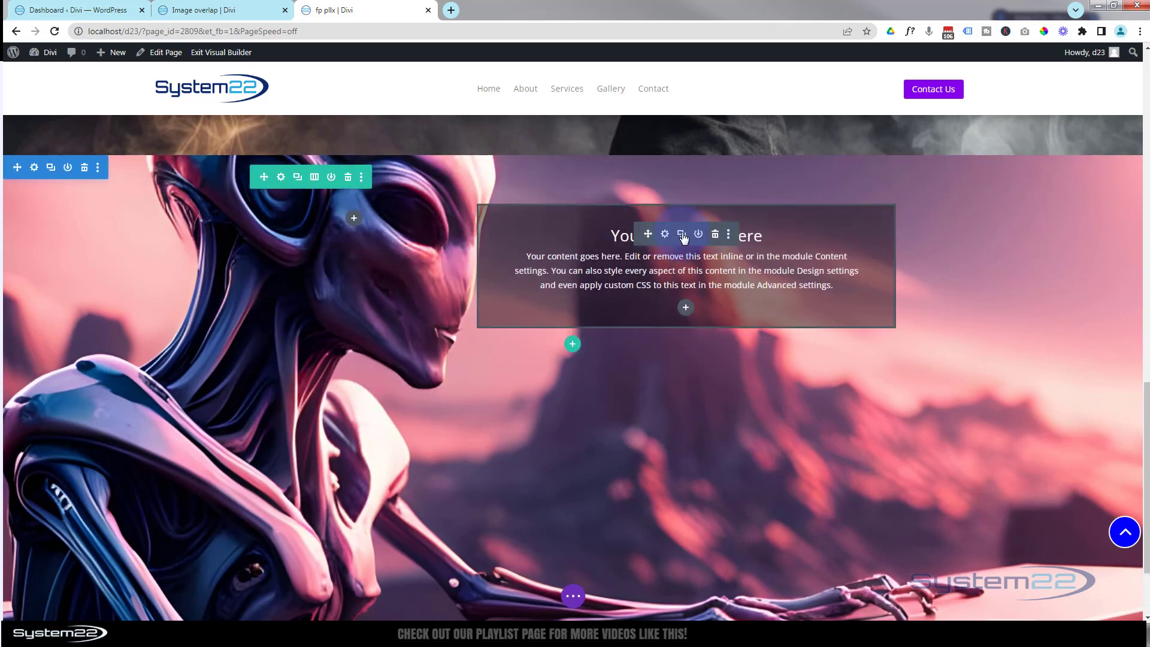
click(682, 236)
click(580, 513)
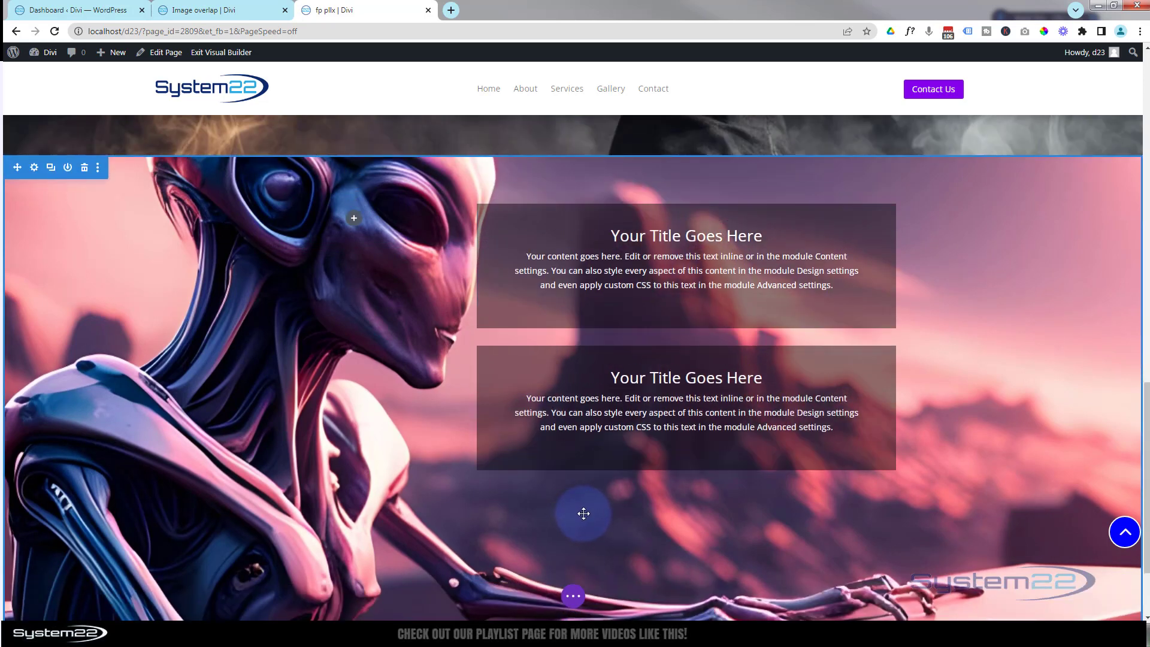
Add "display:flex;" to the alien section's main element CSS and save the section settings
click(34, 167)
click(164, 232)
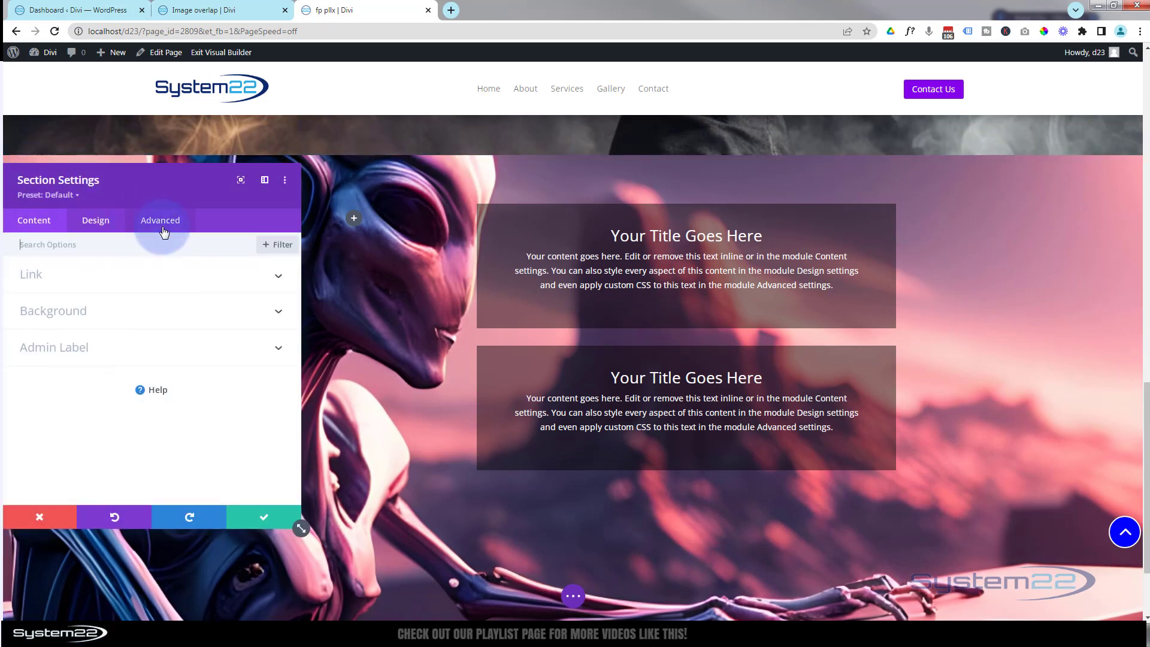
click(141, 309)
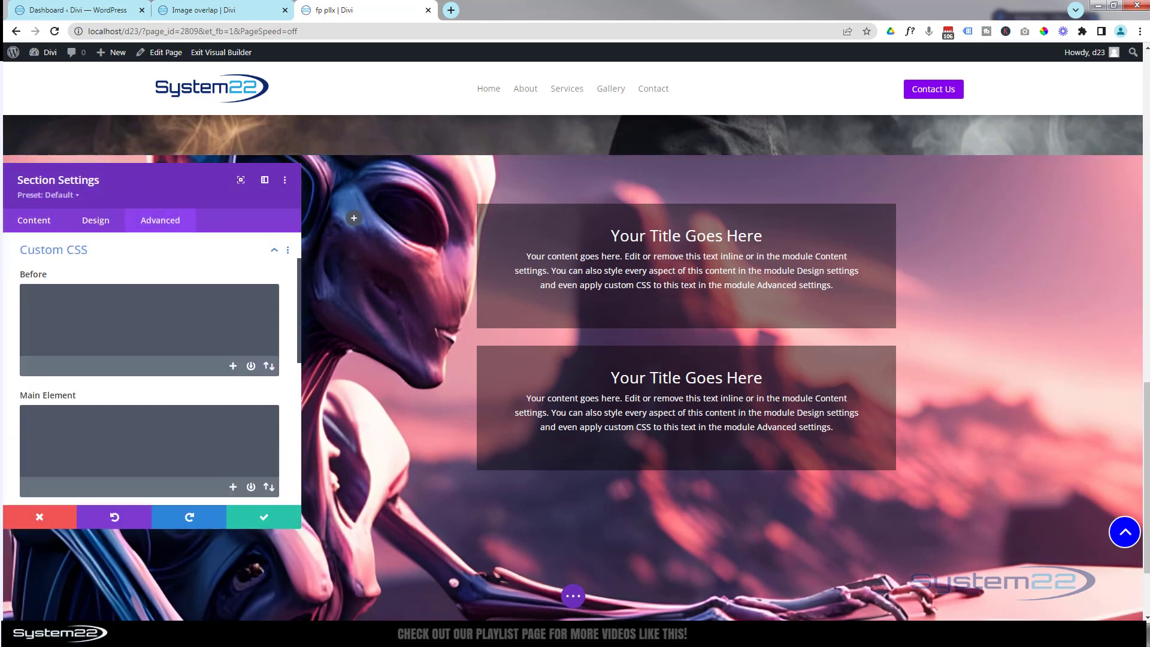
click(101, 415)
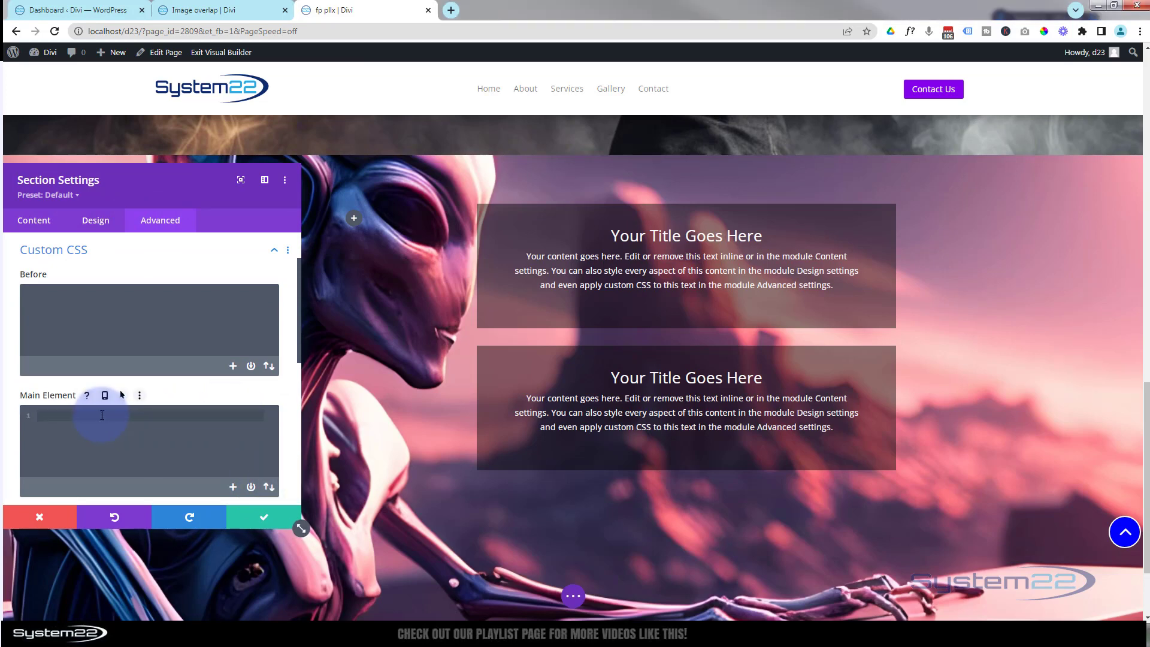
text(display:flex;)
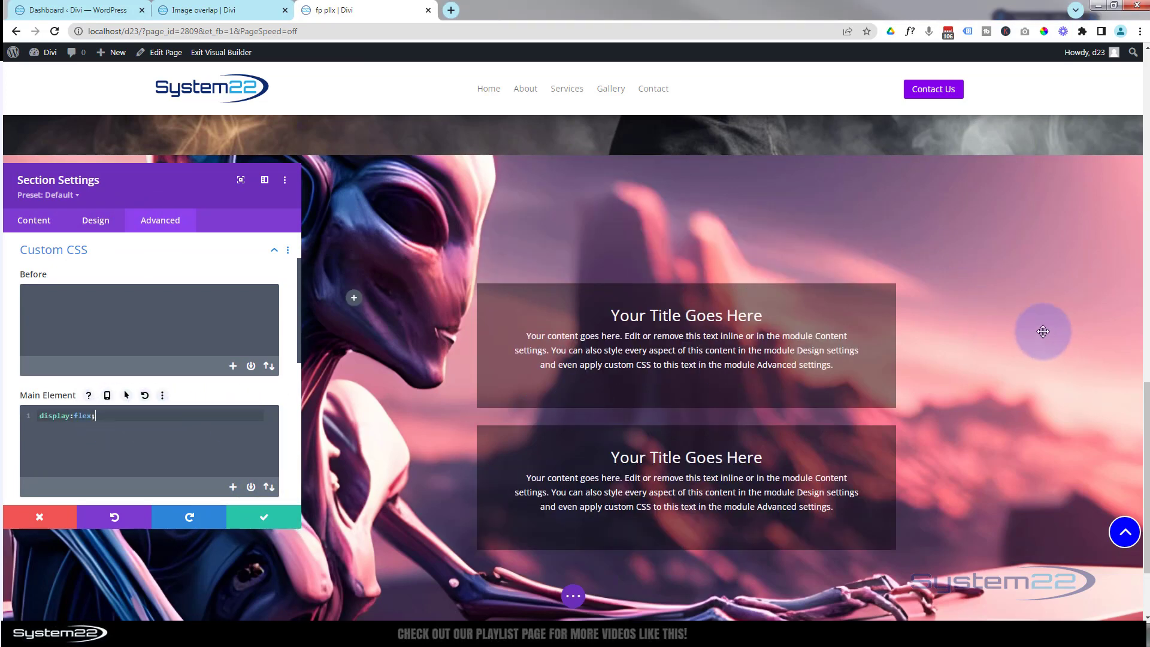
scroll(1030, 329, down, 2)
scroll(1030, 329, up, 4)
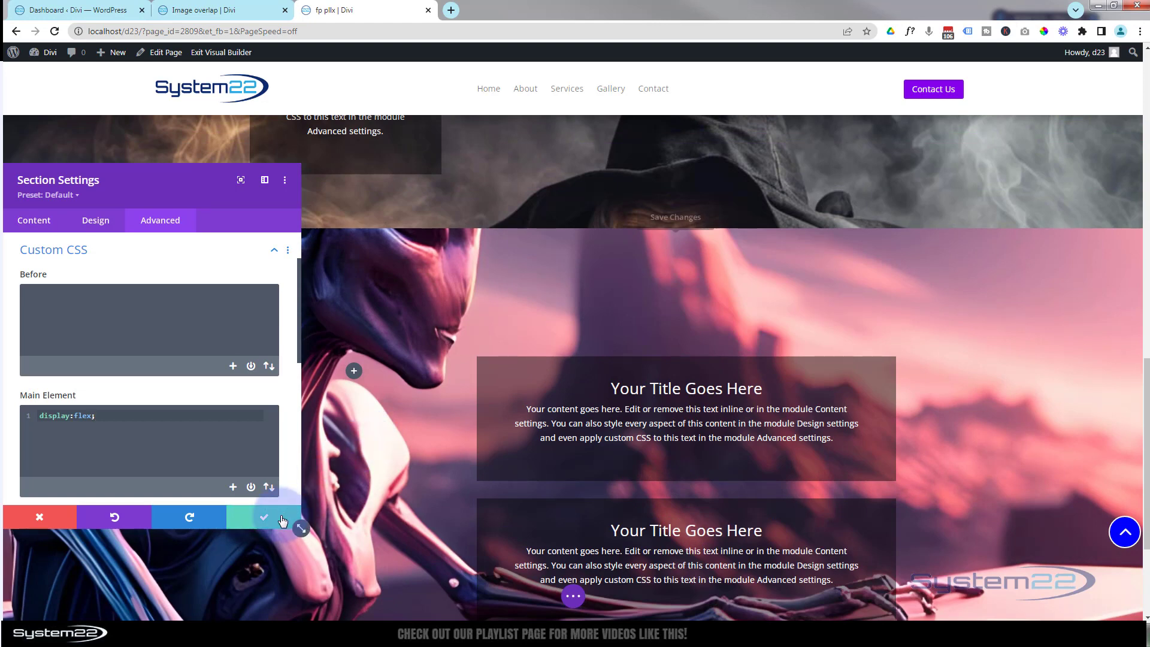
click(282, 521)
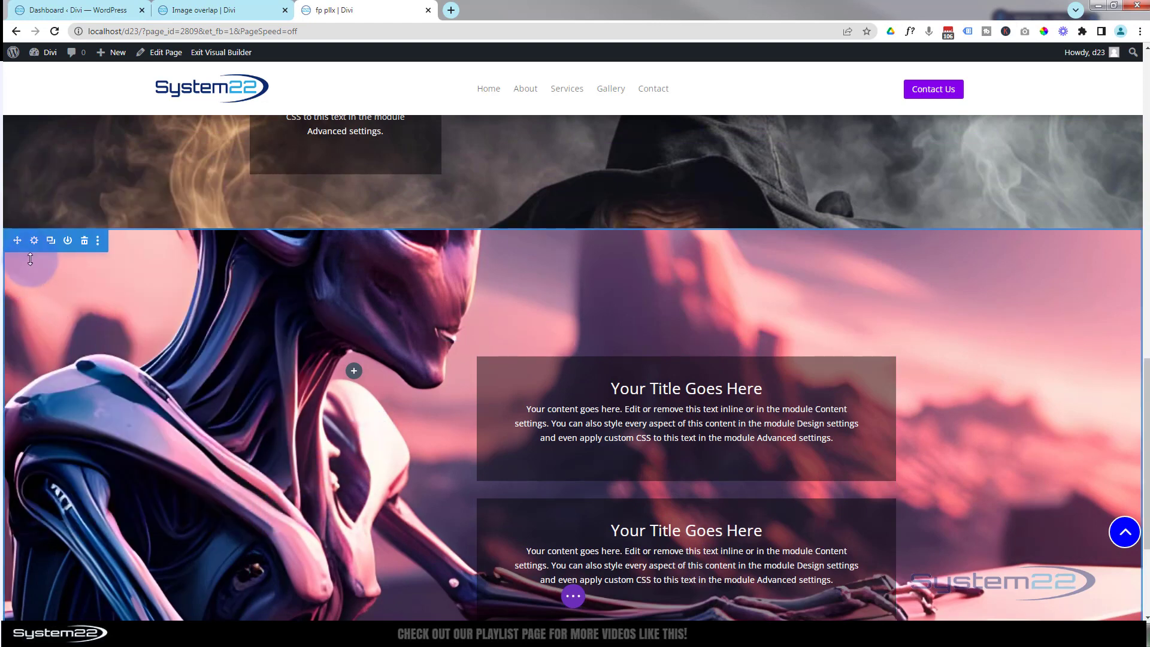
Change the number in the alien section's CSS ID and save the section settings
click(34, 242)
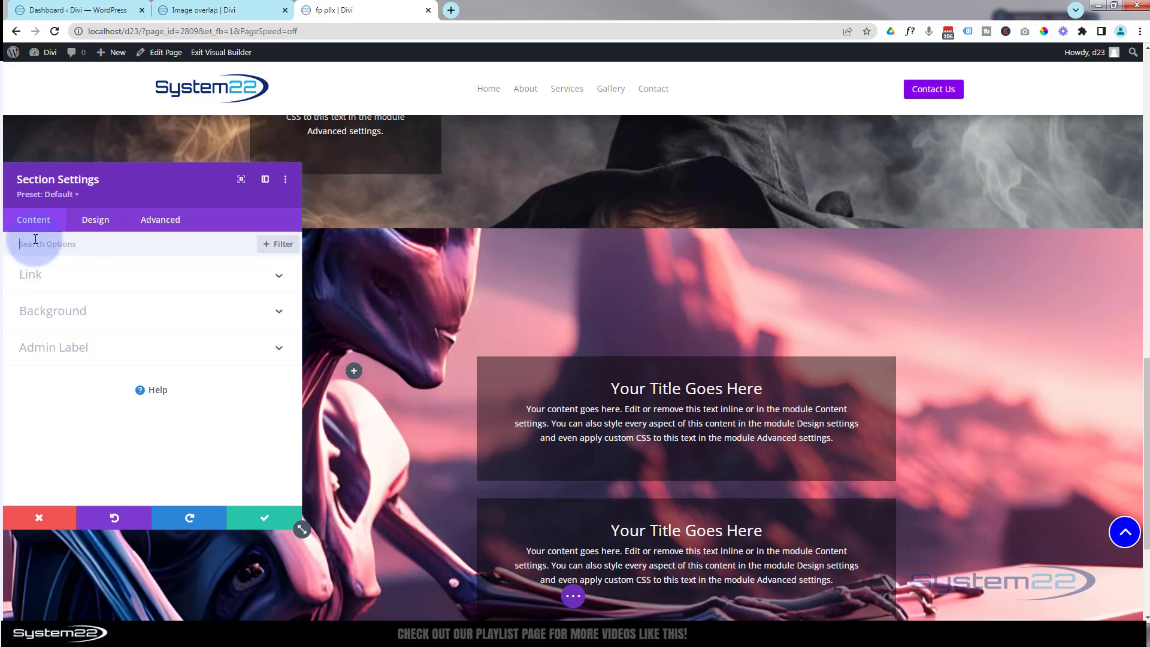
click(170, 225)
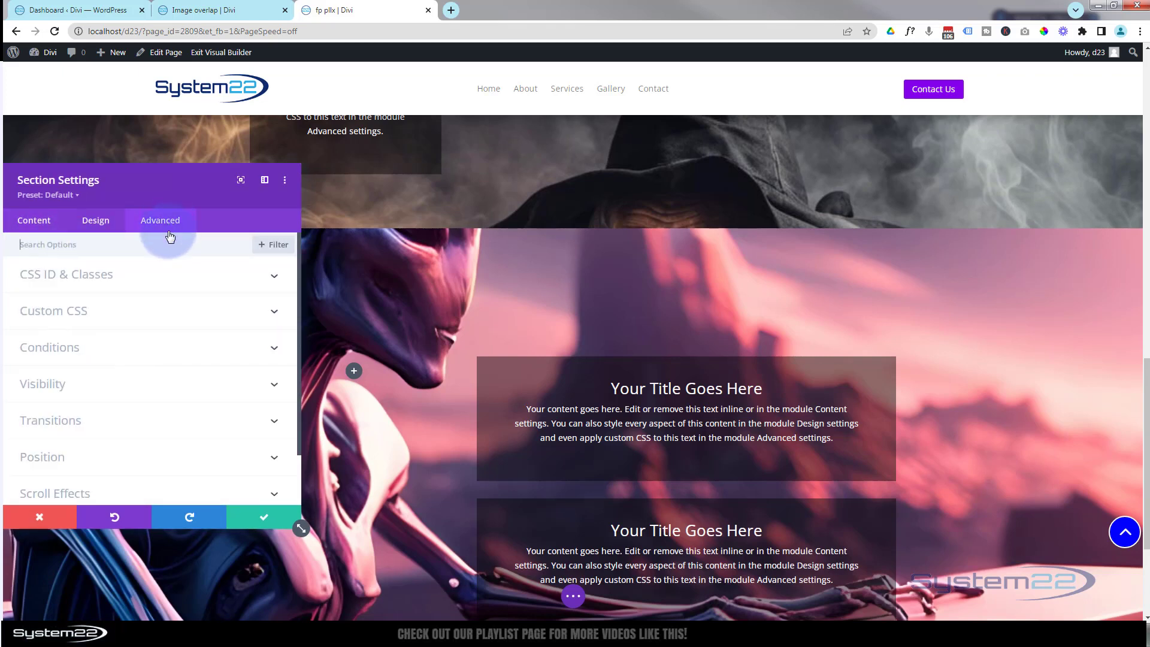
click(135, 288)
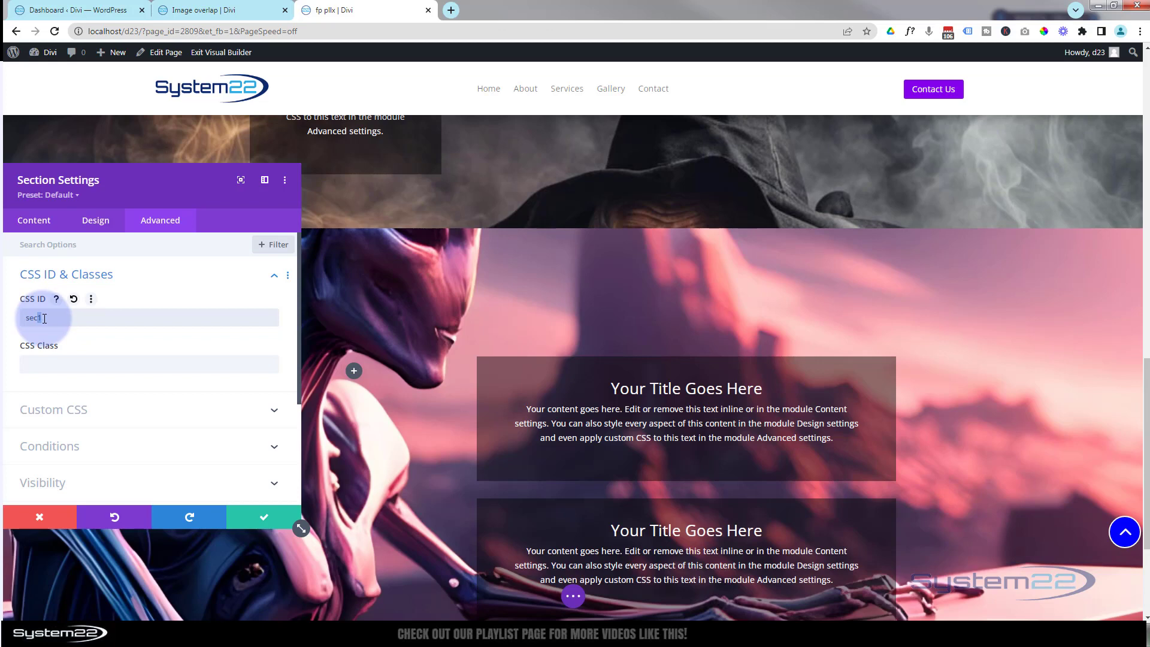
click(264, 516)
Change the number in the wizard section's CSS ID from its copied value and save the section settings
scroll(263, 517, up, 8)
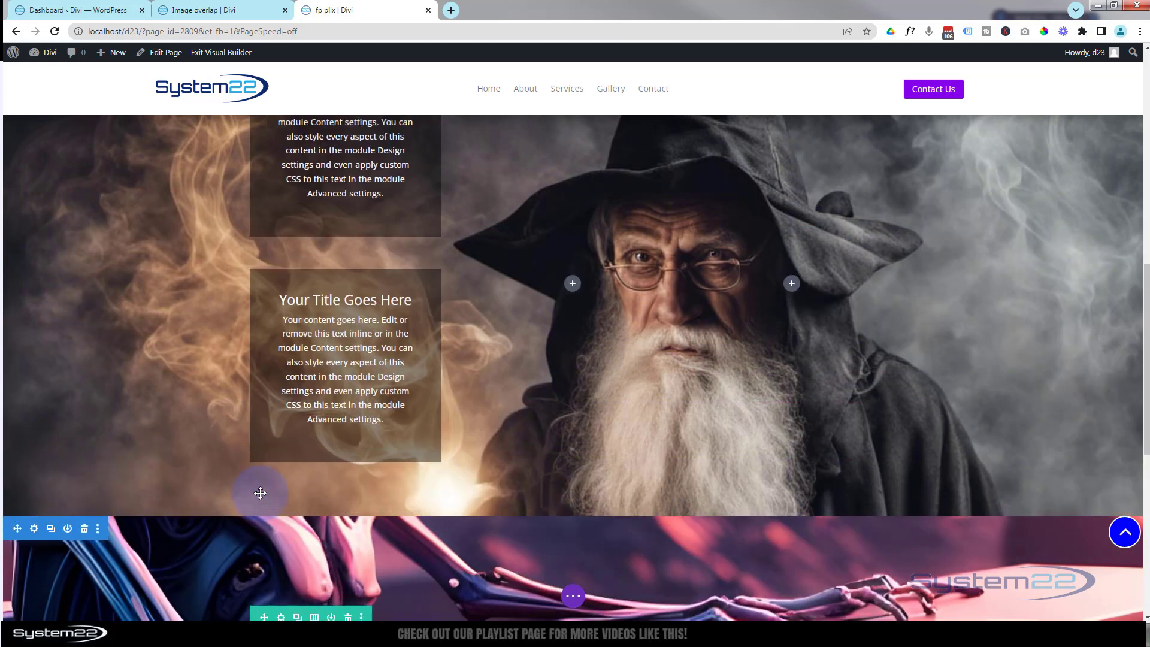
scroll(260, 492, up, 2)
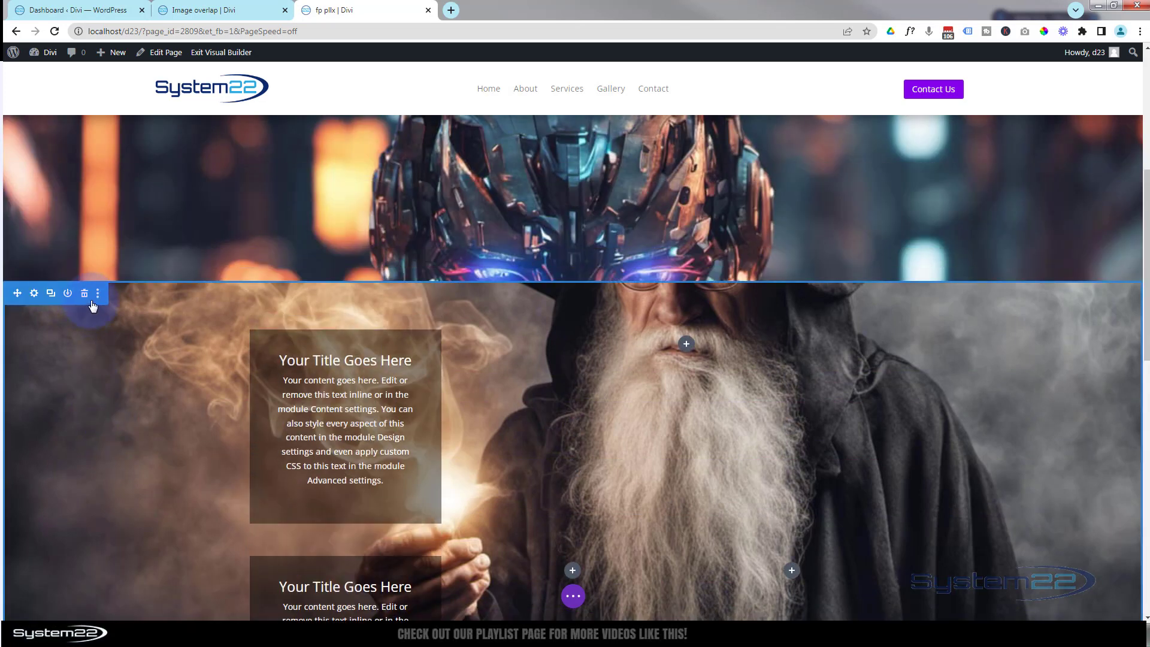
click(34, 294)
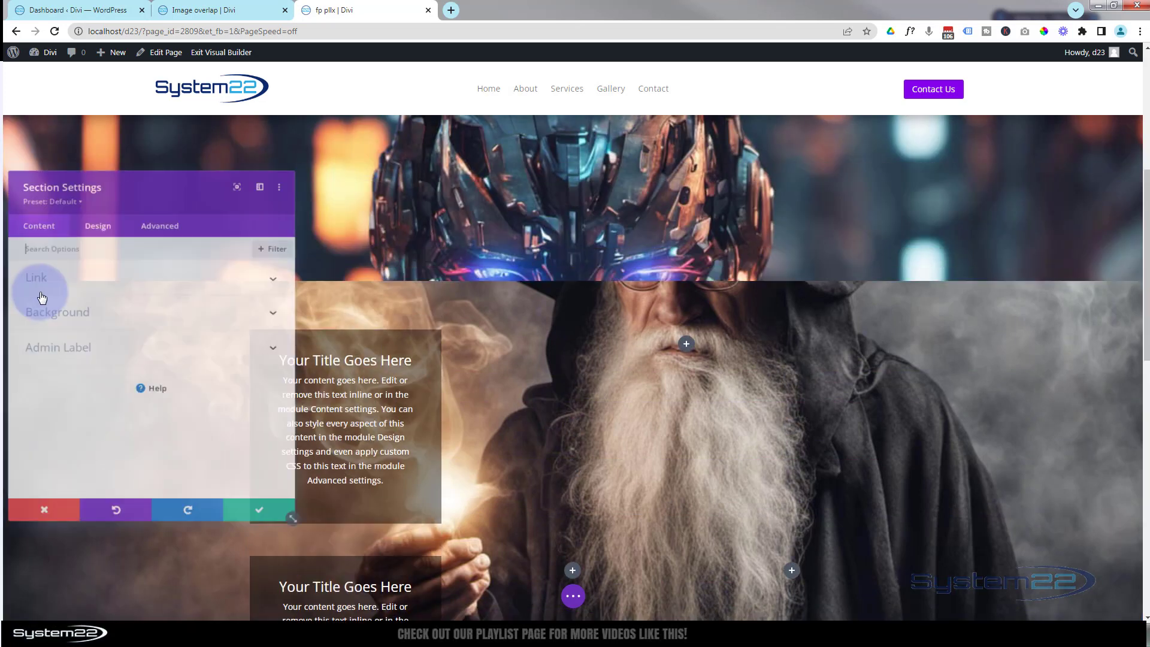
click(168, 222)
click(155, 277)
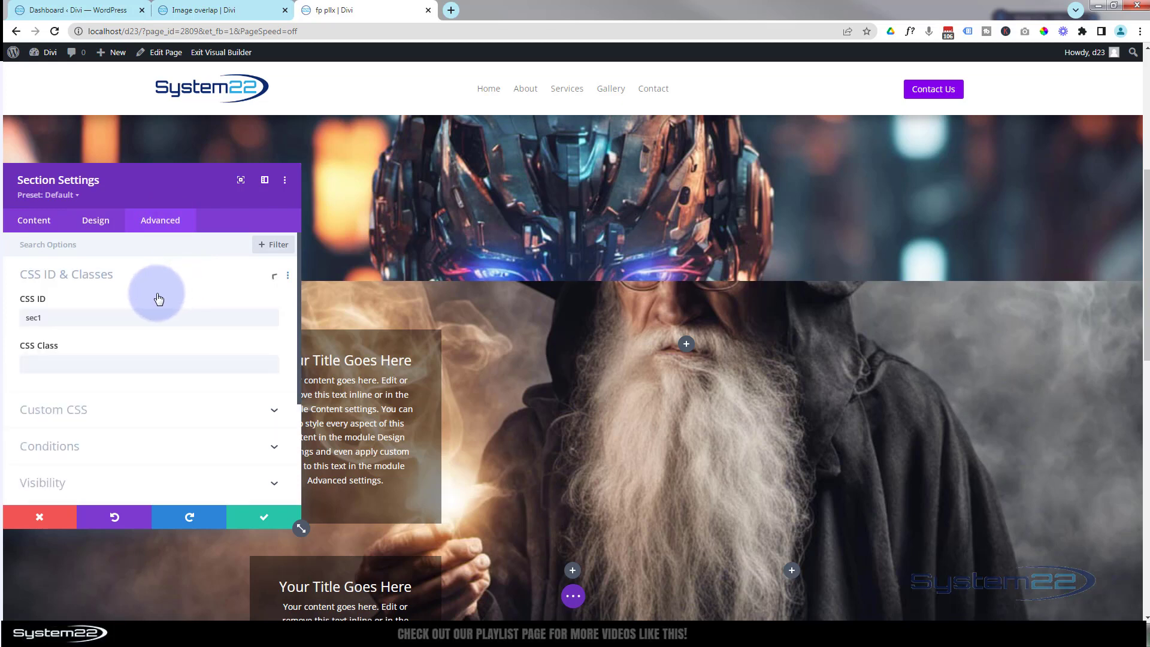
drag(38, 318, 52, 329)
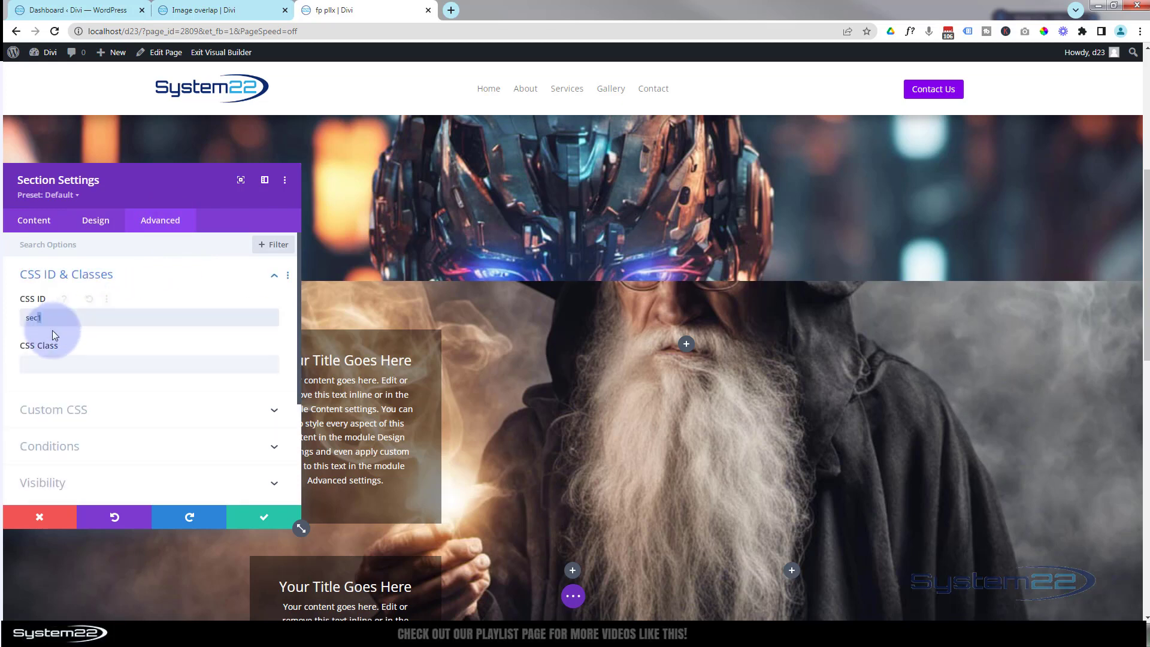
click(262, 526)
Duplicate the alien section directly below itself and go to the copy
scroll(264, 516, down, 5)
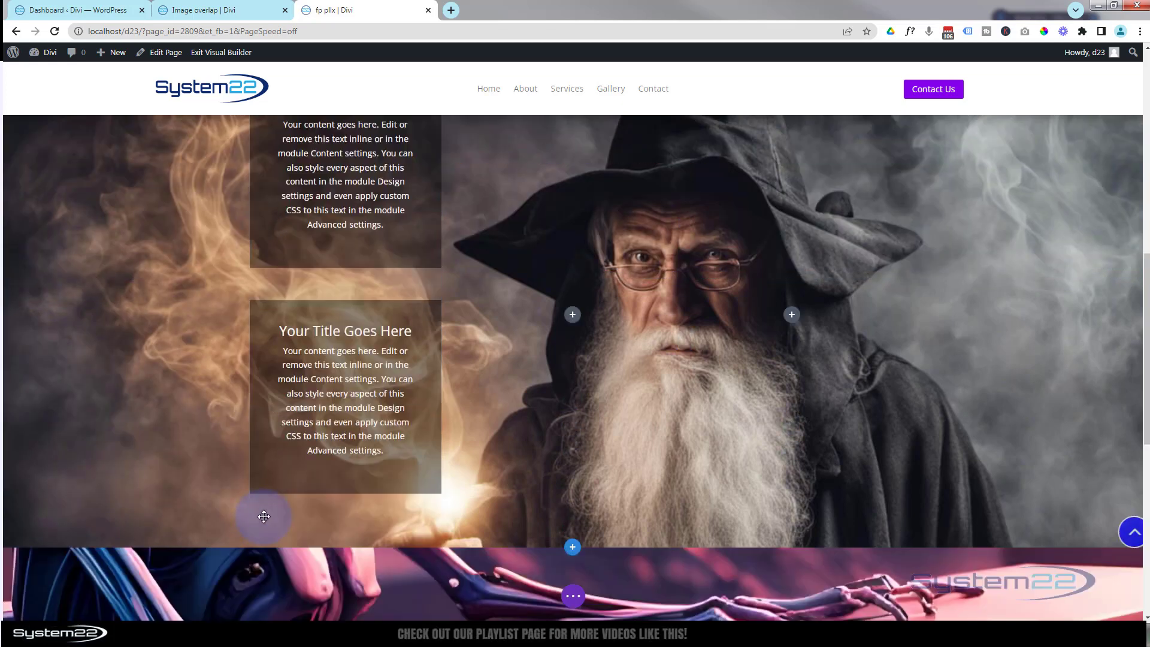
scroll(263, 516, down, 7)
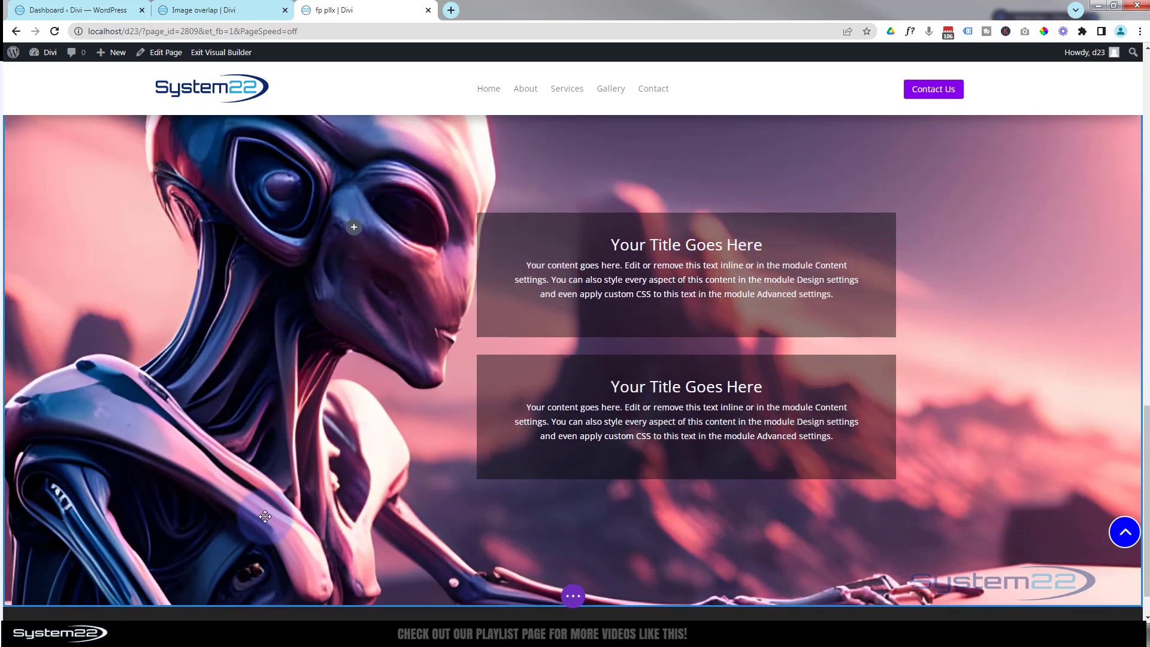
scroll(265, 516, down, 1)
scroll(265, 516, up, 3)
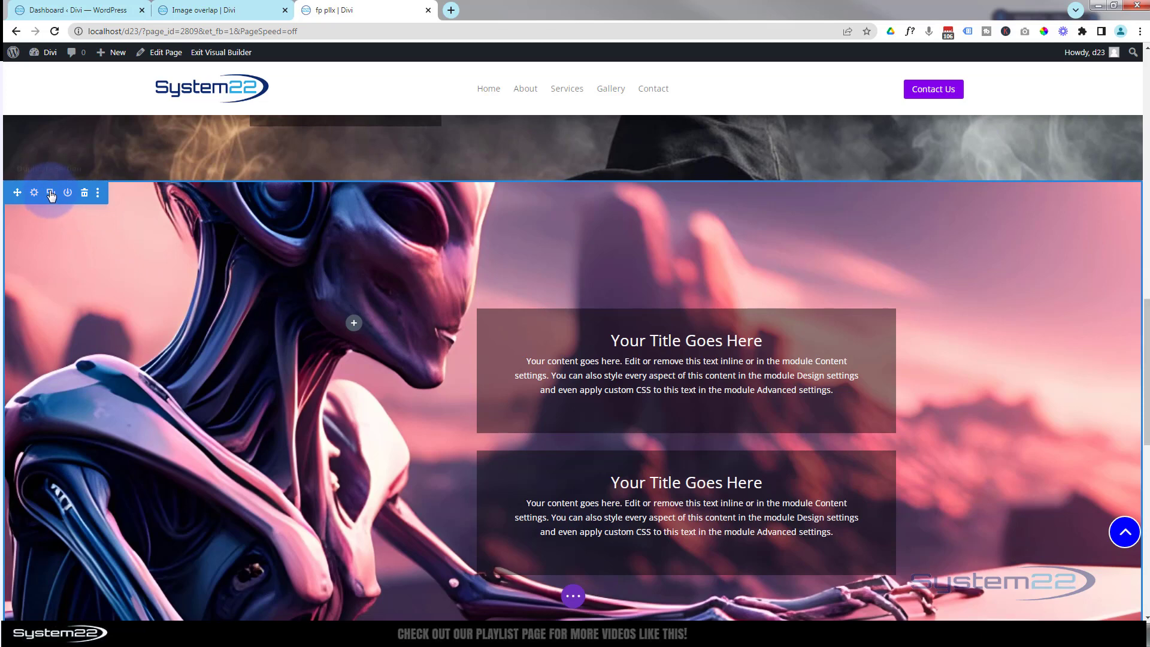
scroll(203, 352, down, 5)
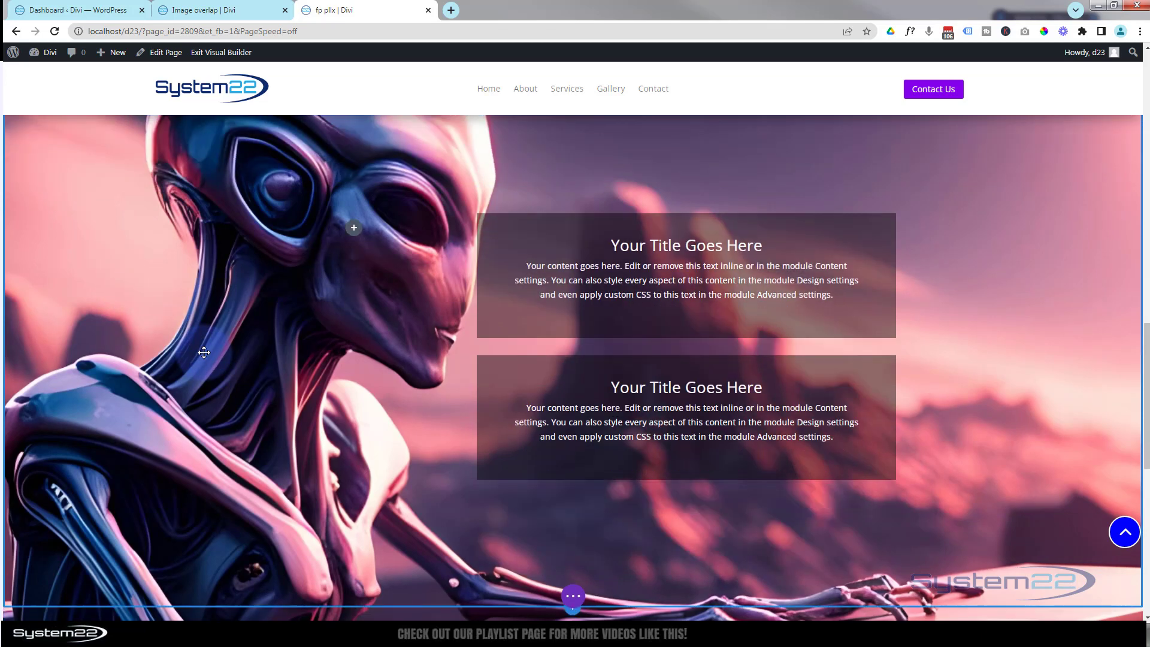
scroll(203, 352, down, 1)
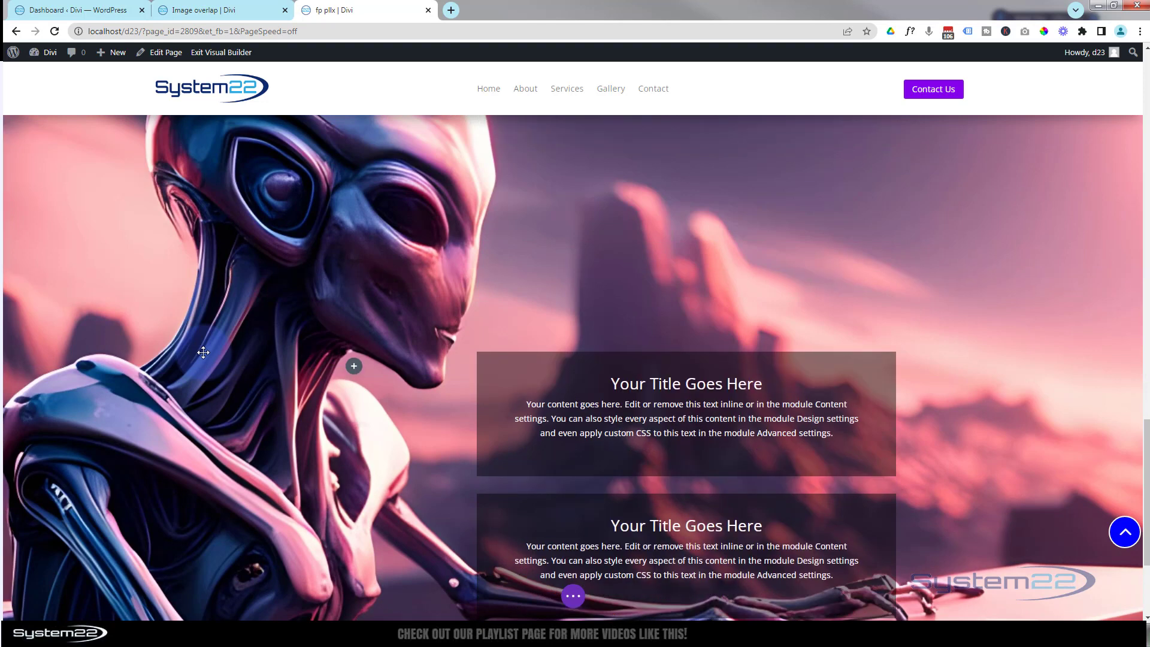
scroll(203, 353, up, 3)
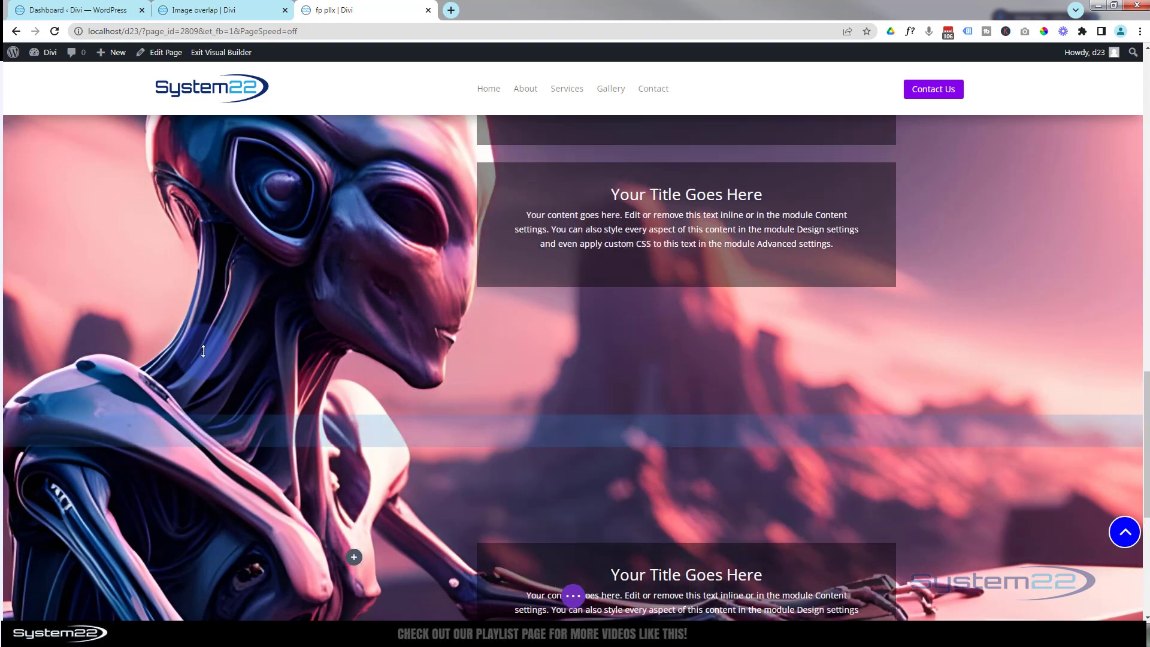
mouse_move(157, 464)
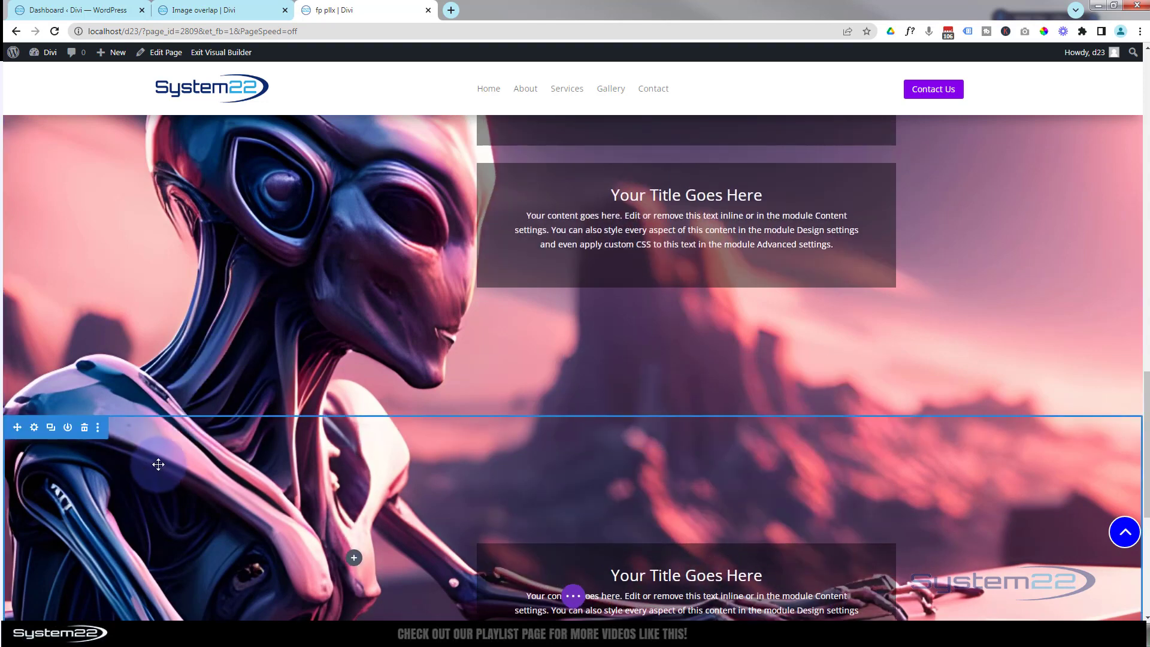
Replace the duplicated section's background image with the fiery space explosion picture from the media library
click(35, 428)
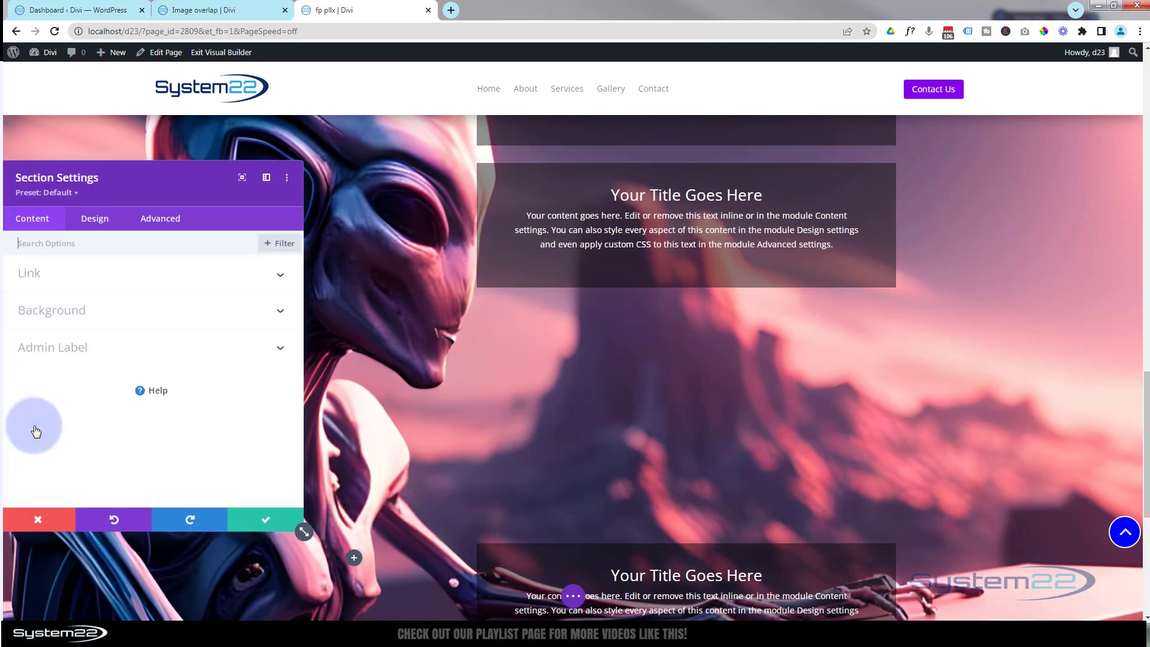
click(124, 310)
click(128, 298)
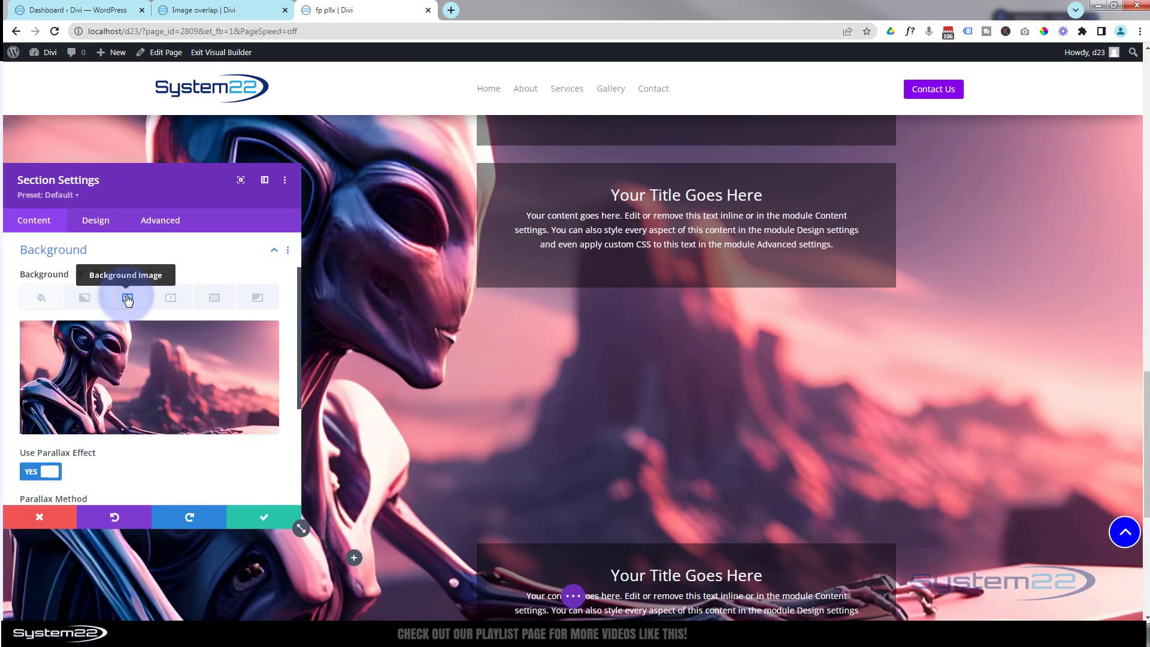
click(153, 372)
click(447, 380)
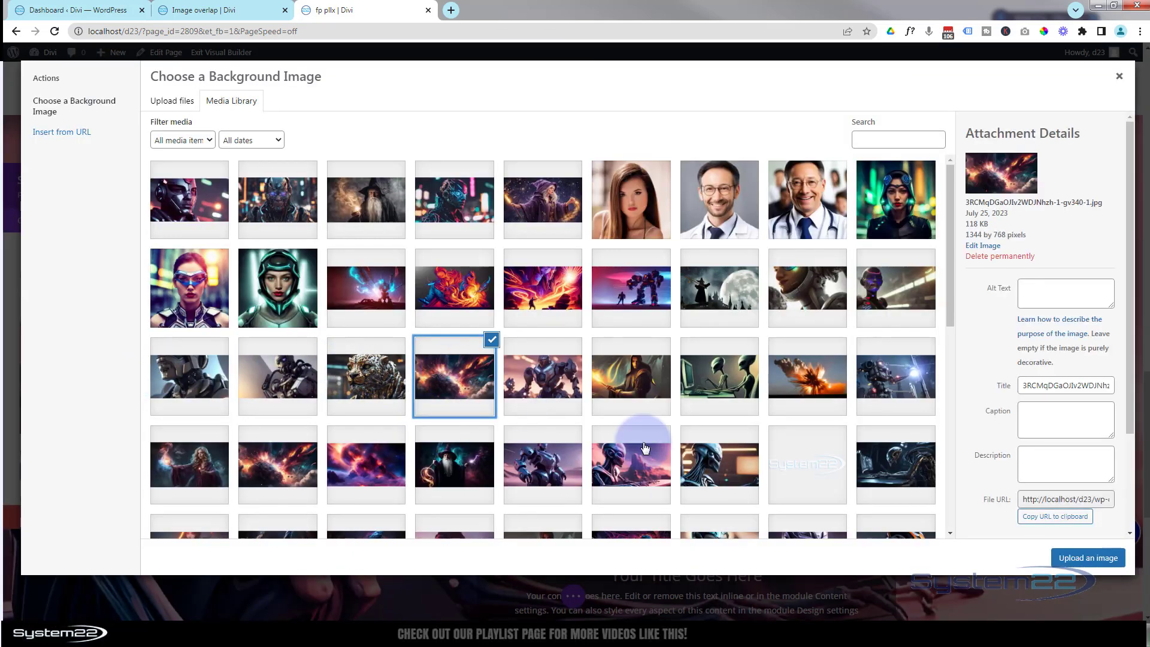
click(1075, 557)
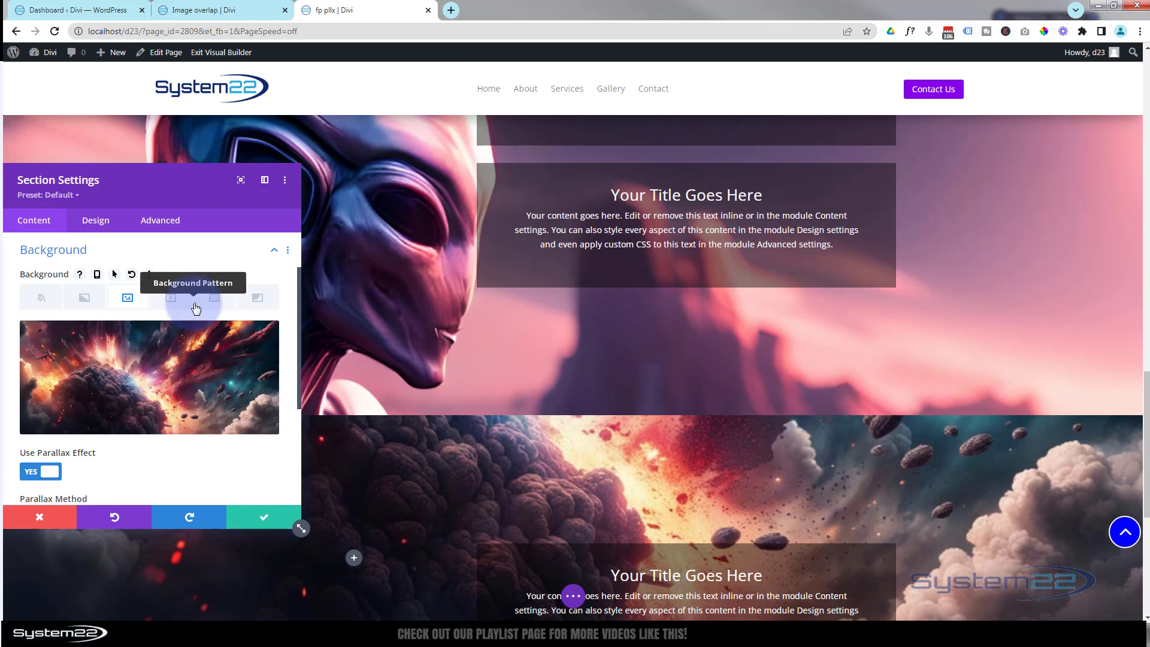
Change the explosion section's CSS ID to "sec4" and save the section settings
click(162, 222)
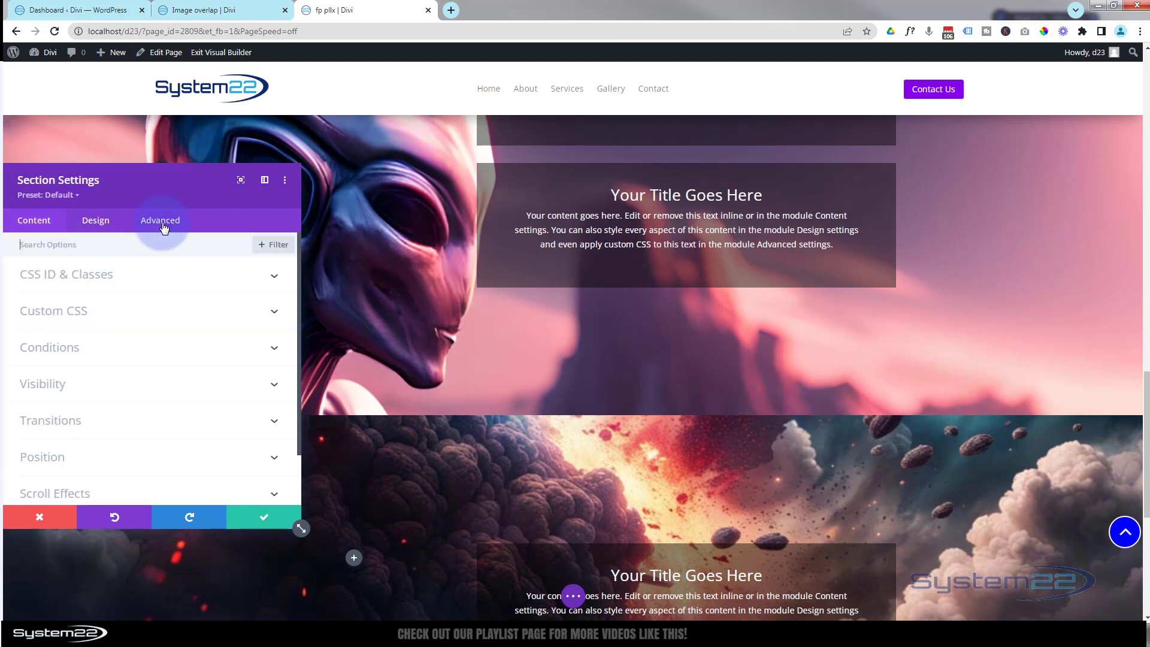
click(184, 275)
click(42, 318)
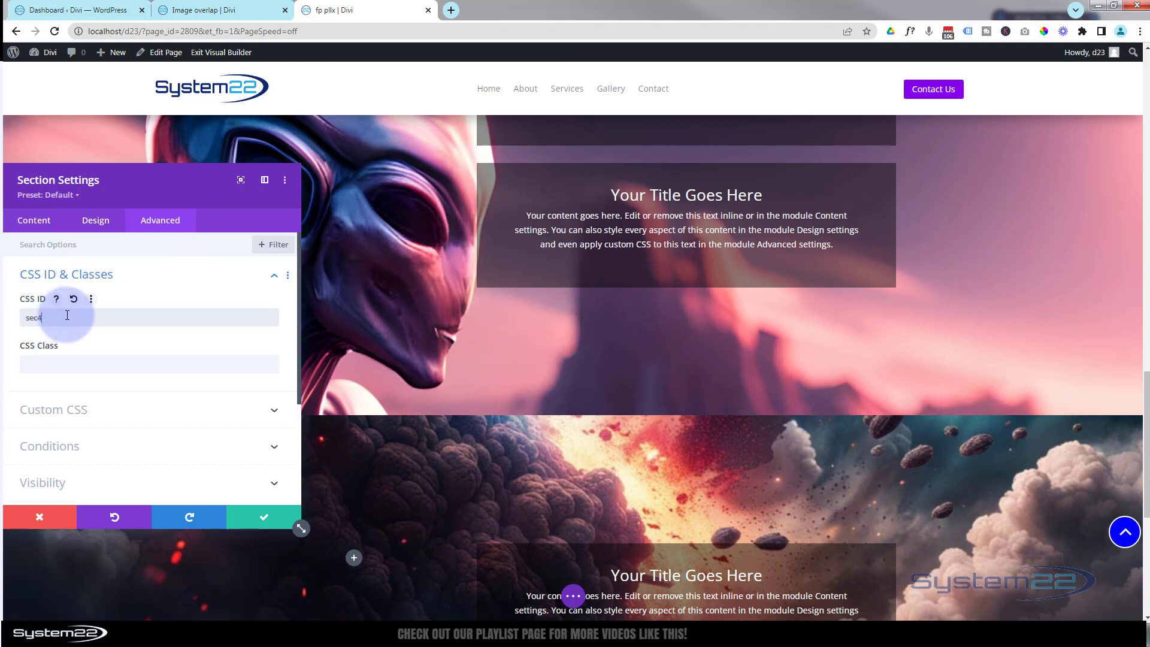
click(275, 521)
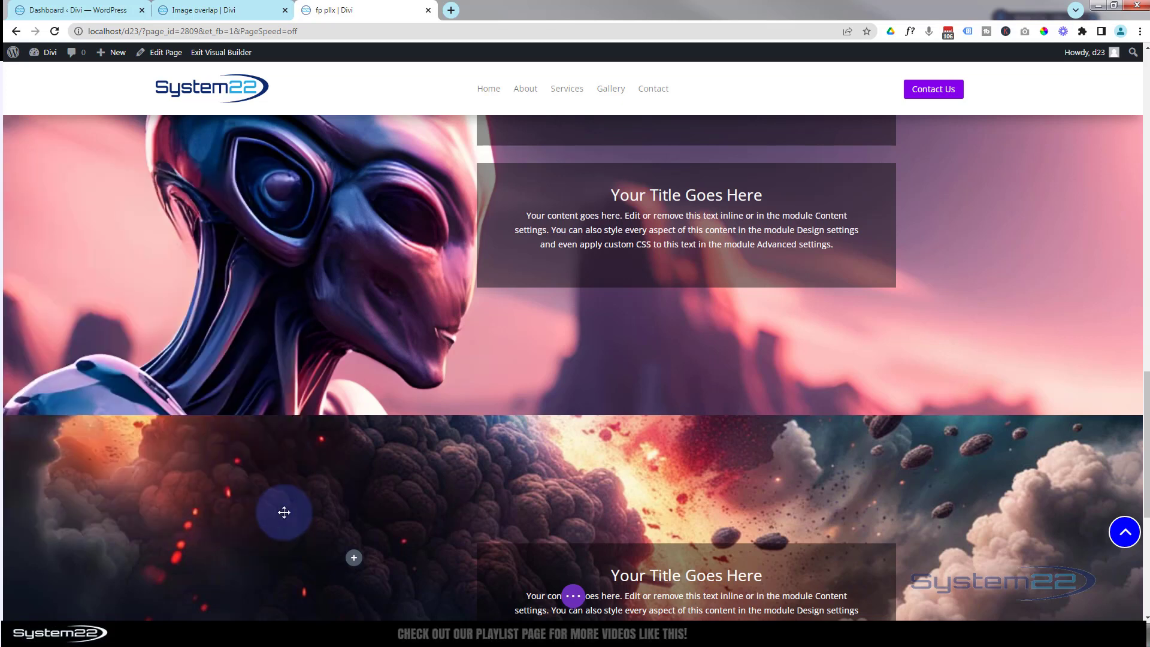
Remove both call-to-action modules from the explosion section and change its row to a single full-width column
scroll(321, 493, down, 4)
mouse_move(688, 474)
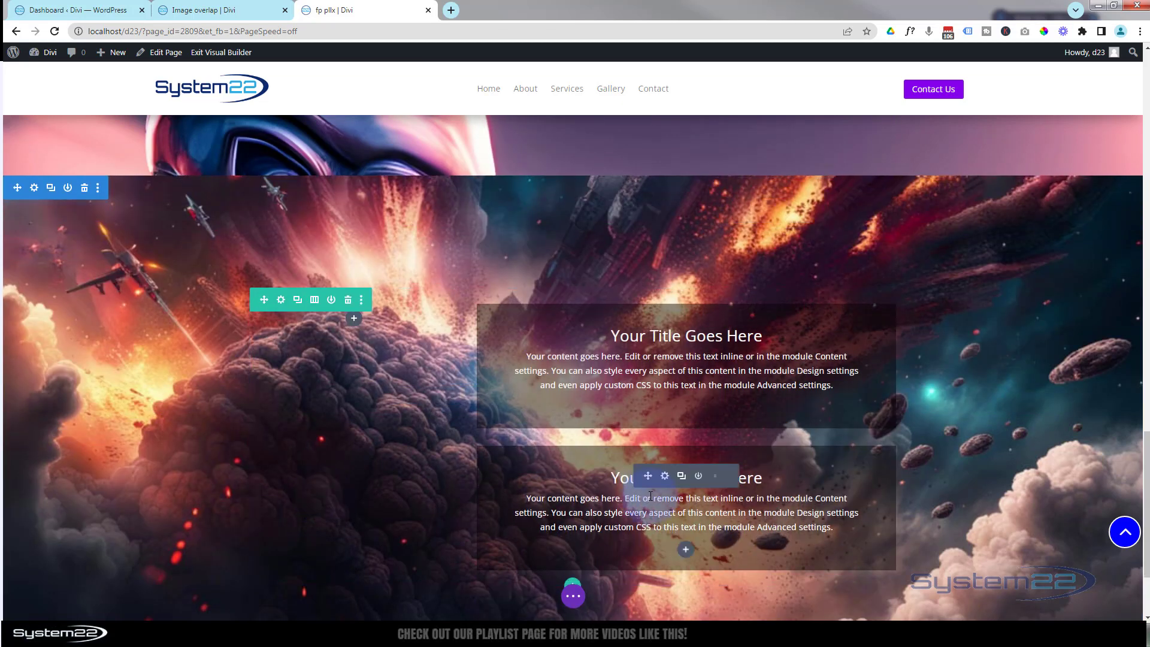
click(715, 477)
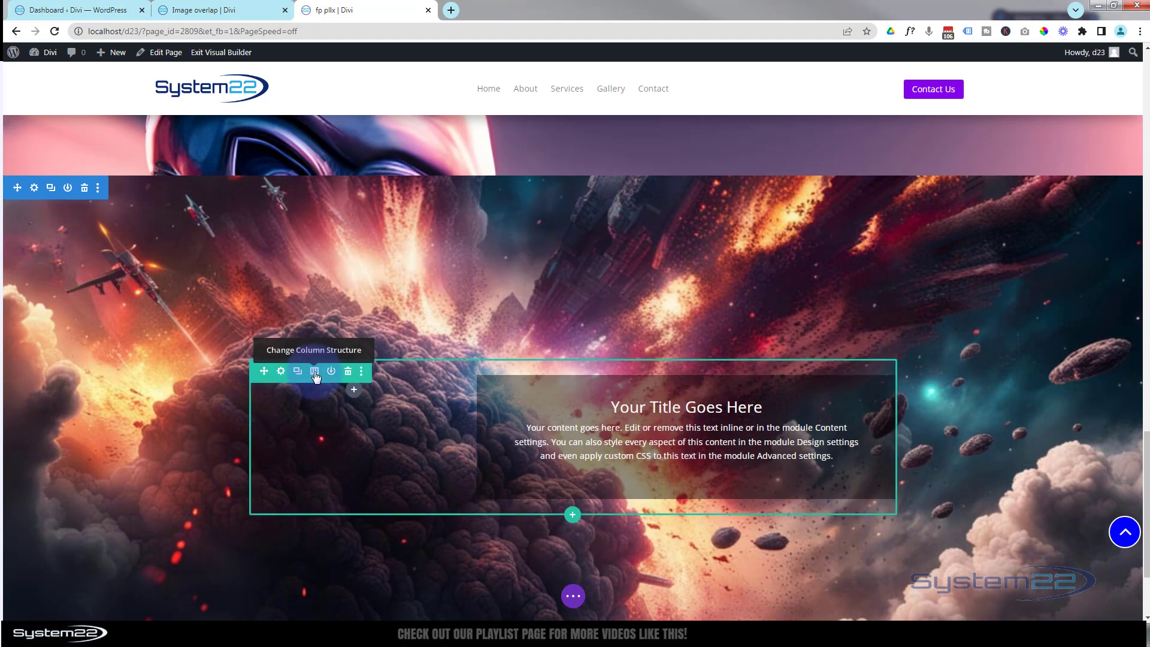
click(314, 373)
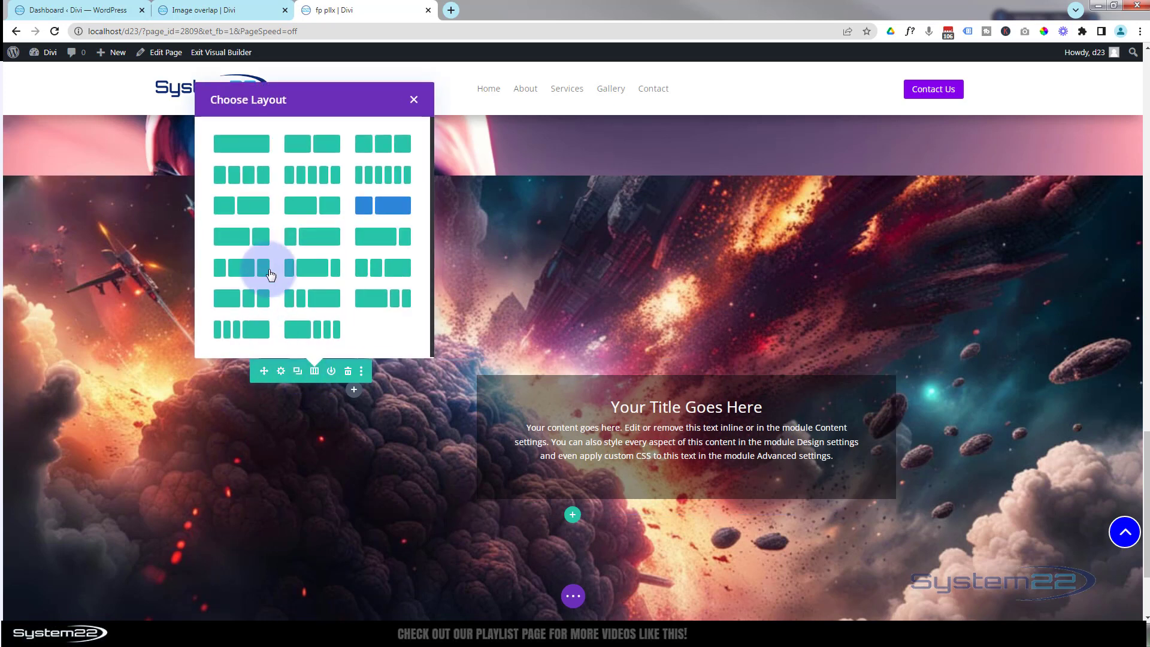
click(242, 144)
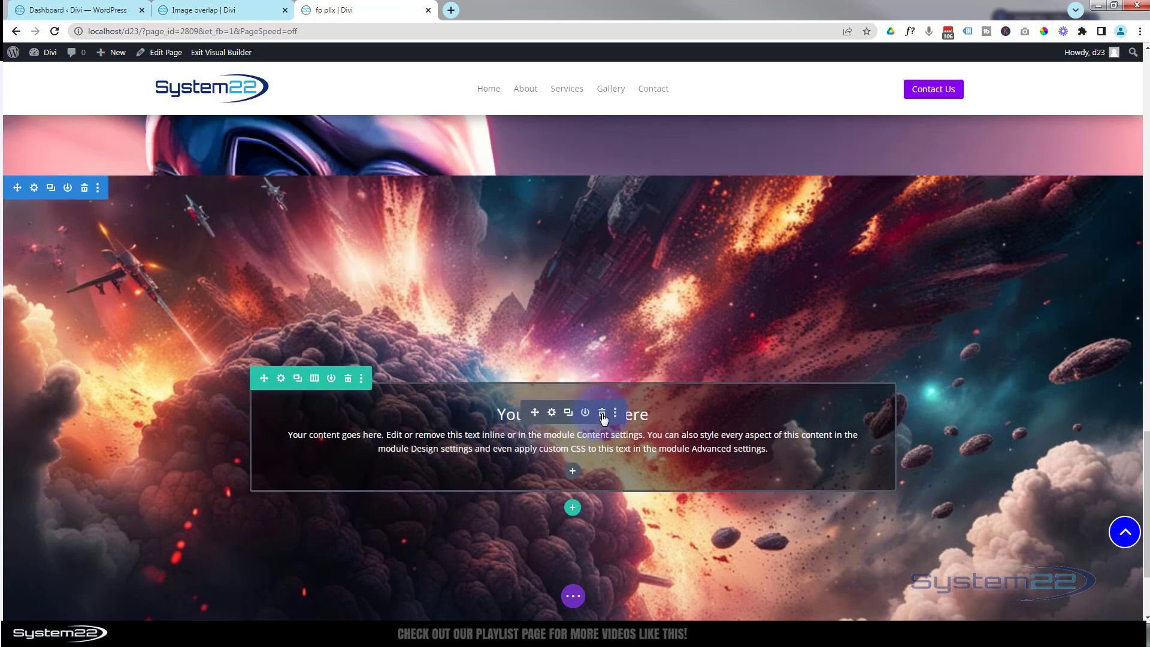
click(601, 414)
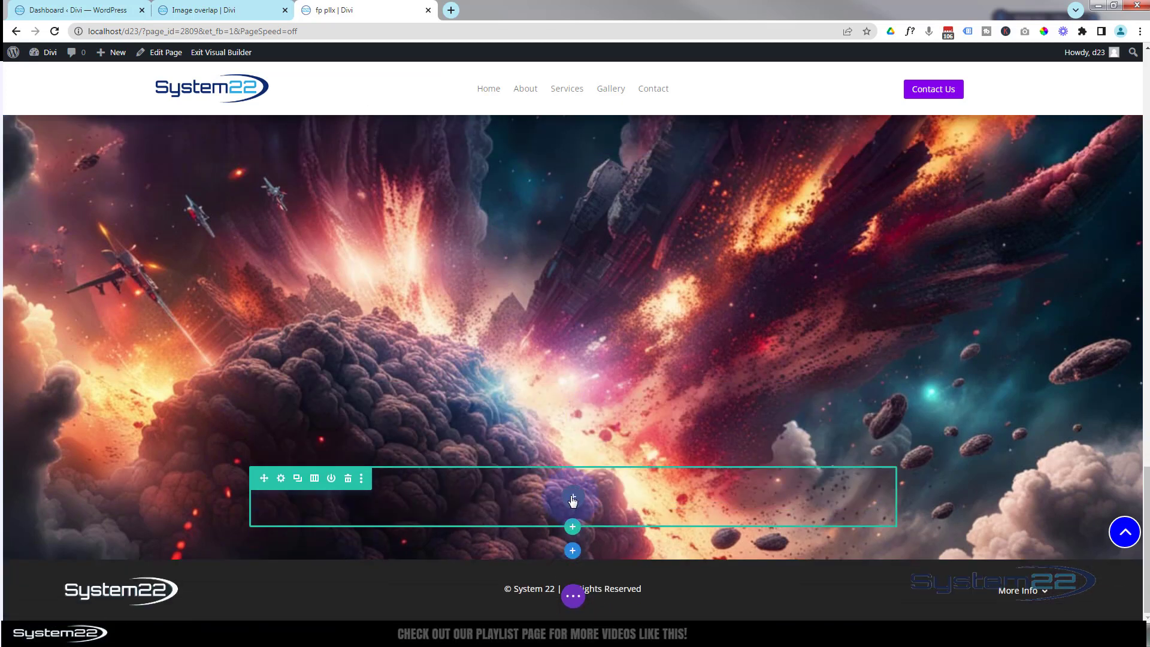
Add a Gallery module to the empty row with eight consecutive images, from the blue-lightning scene through the grey robot head
click(573, 500)
scroll(540, 343, down, 2)
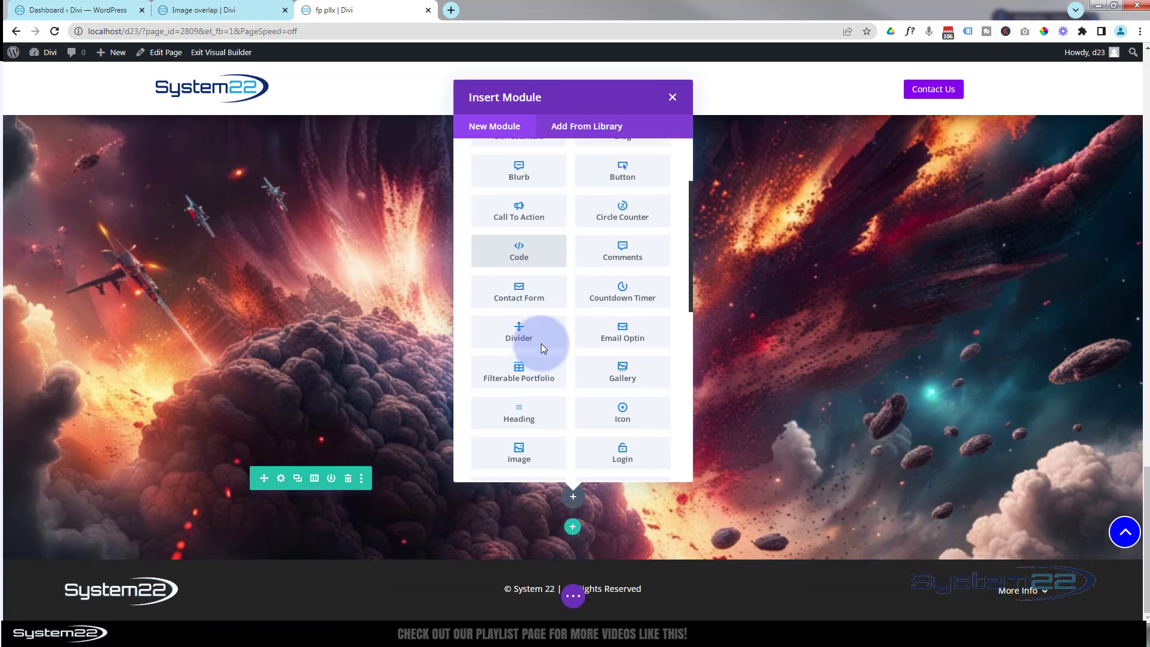
click(623, 364)
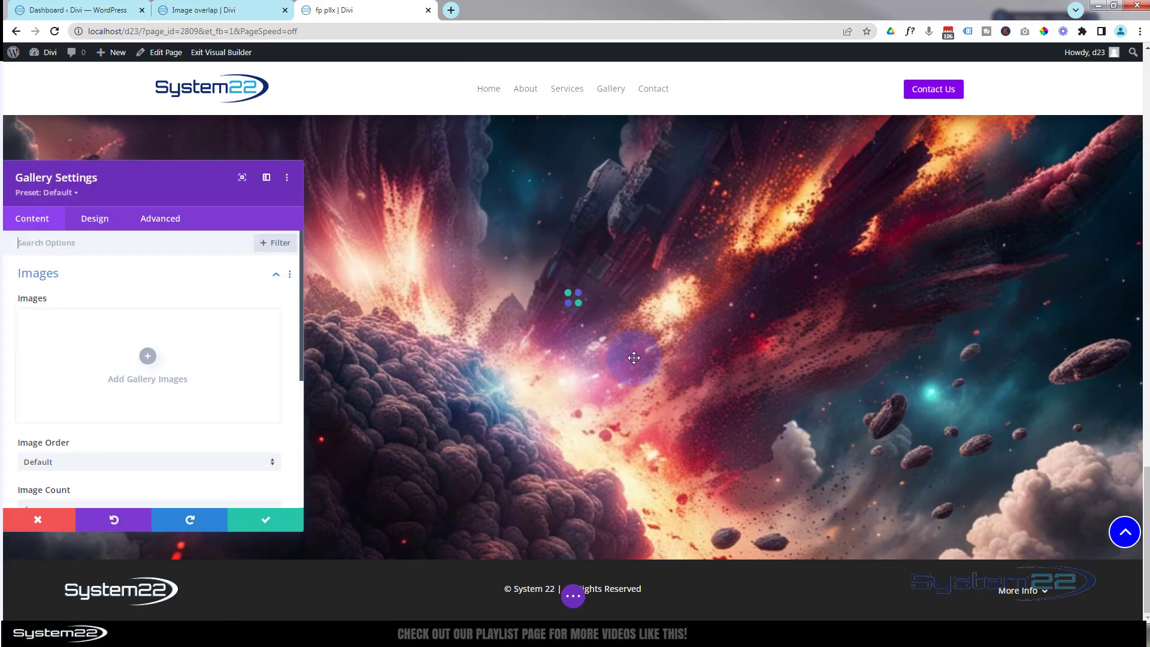
click(148, 358)
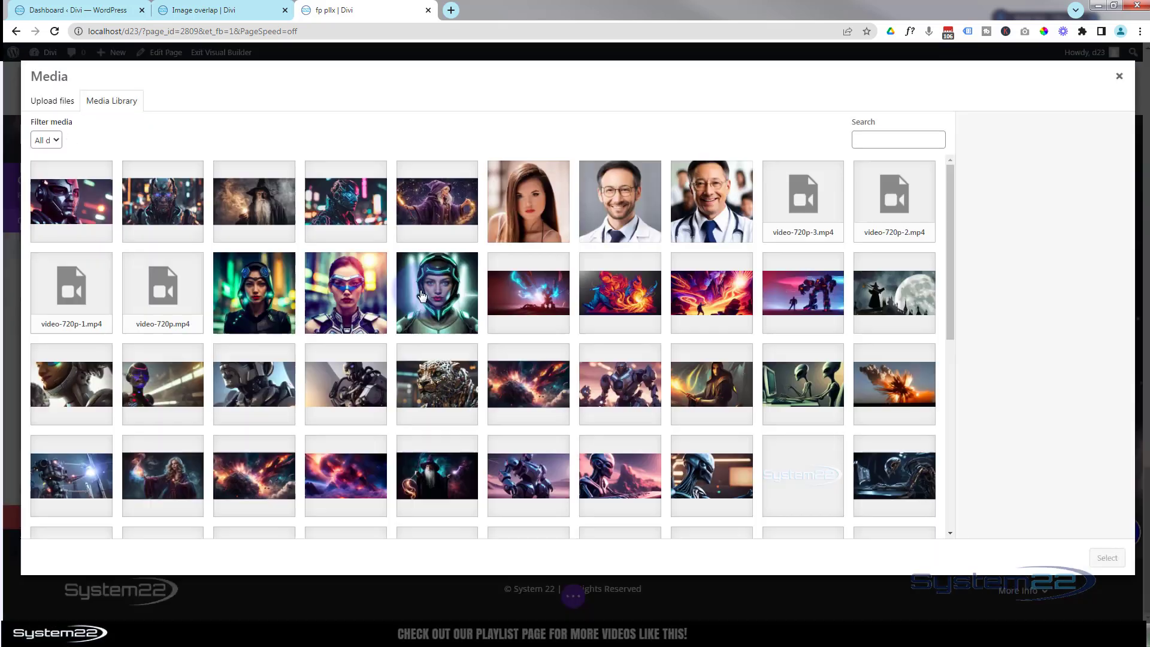
click(537, 296)
shift+click(265, 391)
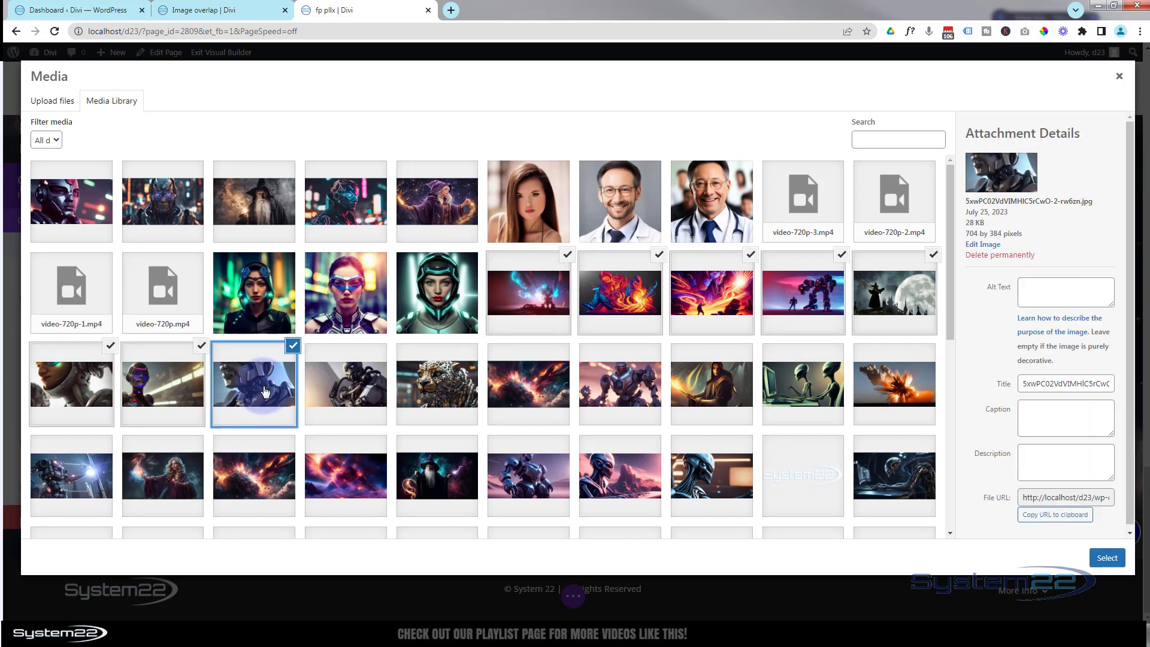
click(1106, 558)
Set the gallery's image count to 8, disable its title and caption and its pagination, and save the module
scroll(125, 450, down, 3)
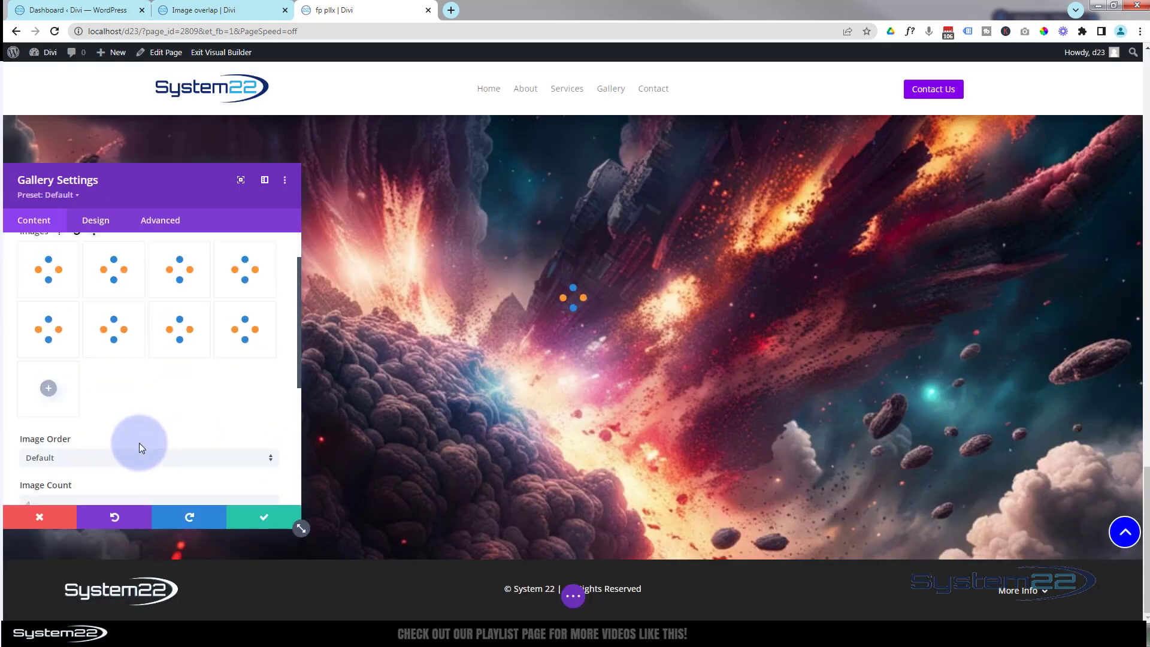
click(37, 392)
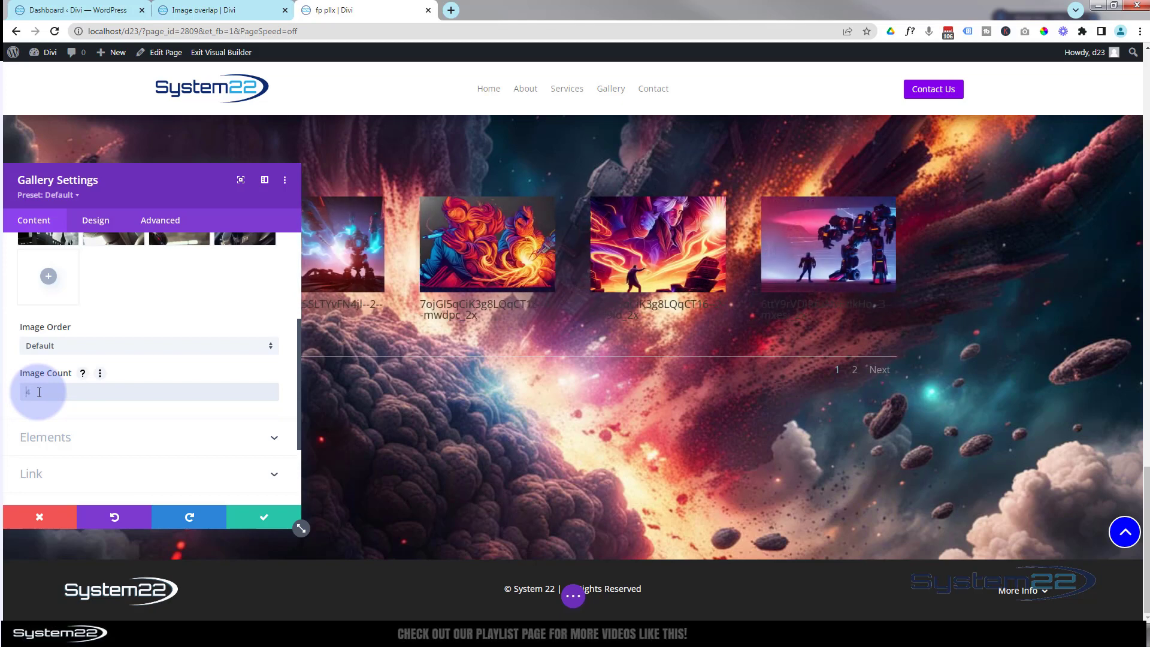
text(8)
click(124, 436)
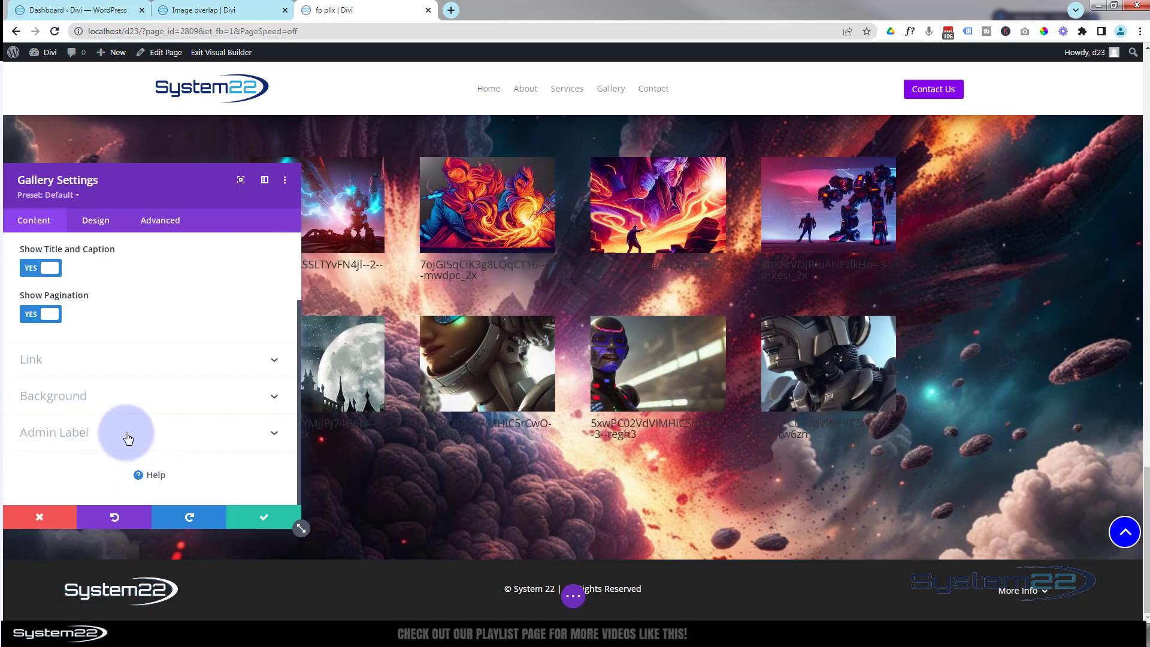
click(39, 294)
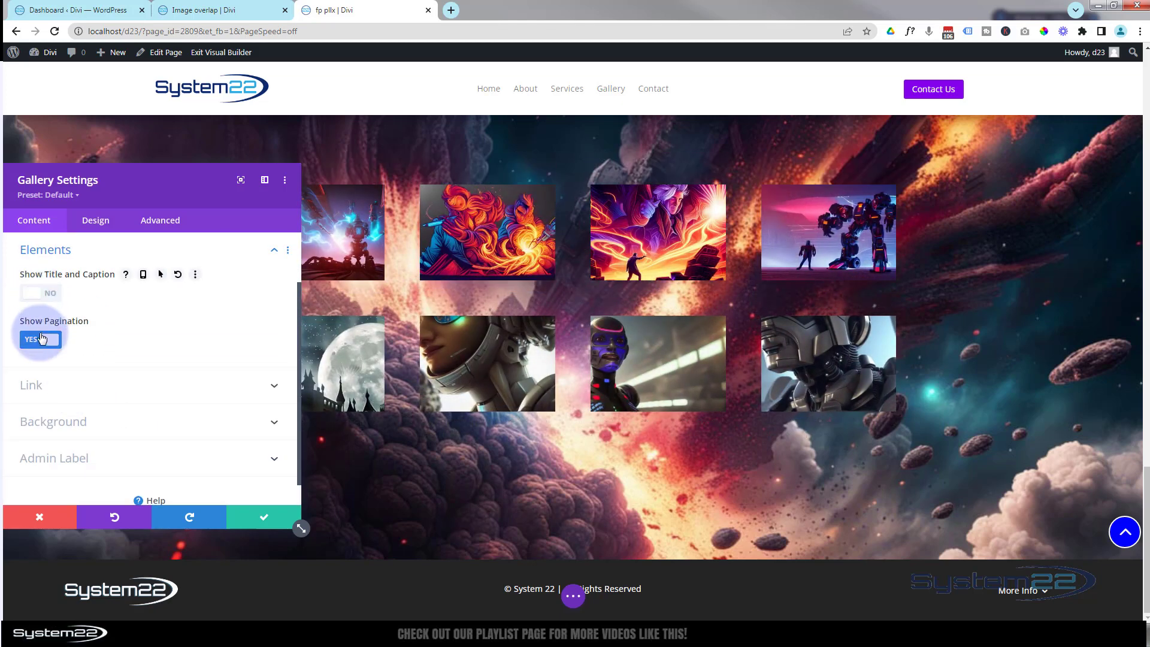
click(41, 342)
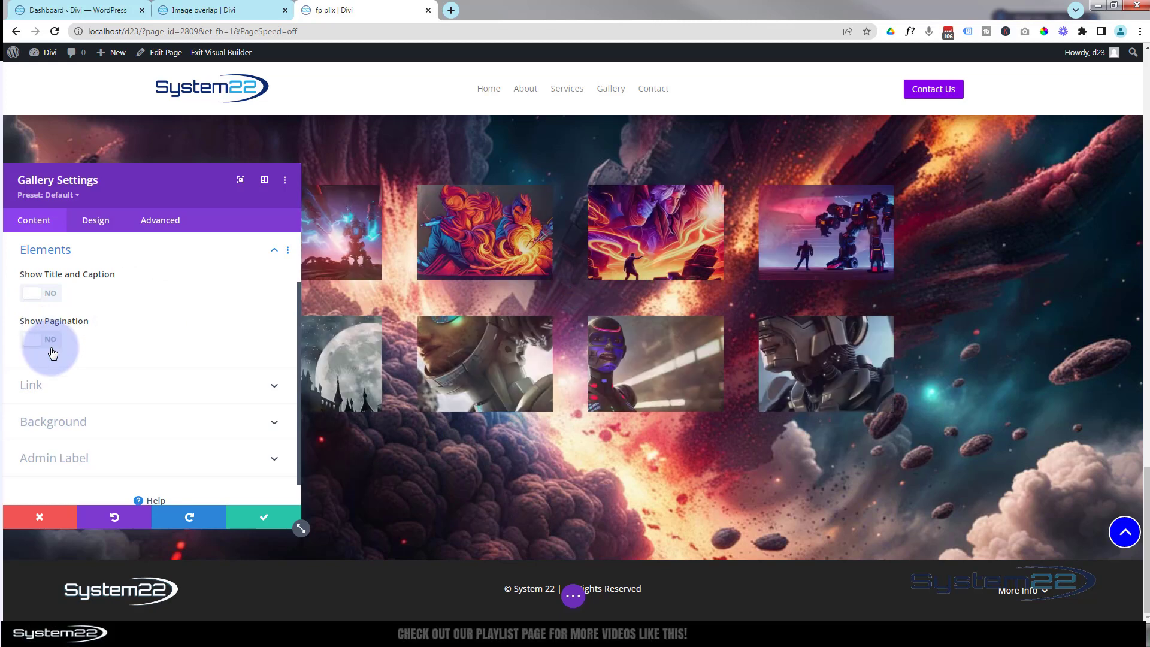
click(263, 516)
Check the gallery's placement over the explosion background, and duplicate the whole section directly below itself
scroll(389, 498, up, 2)
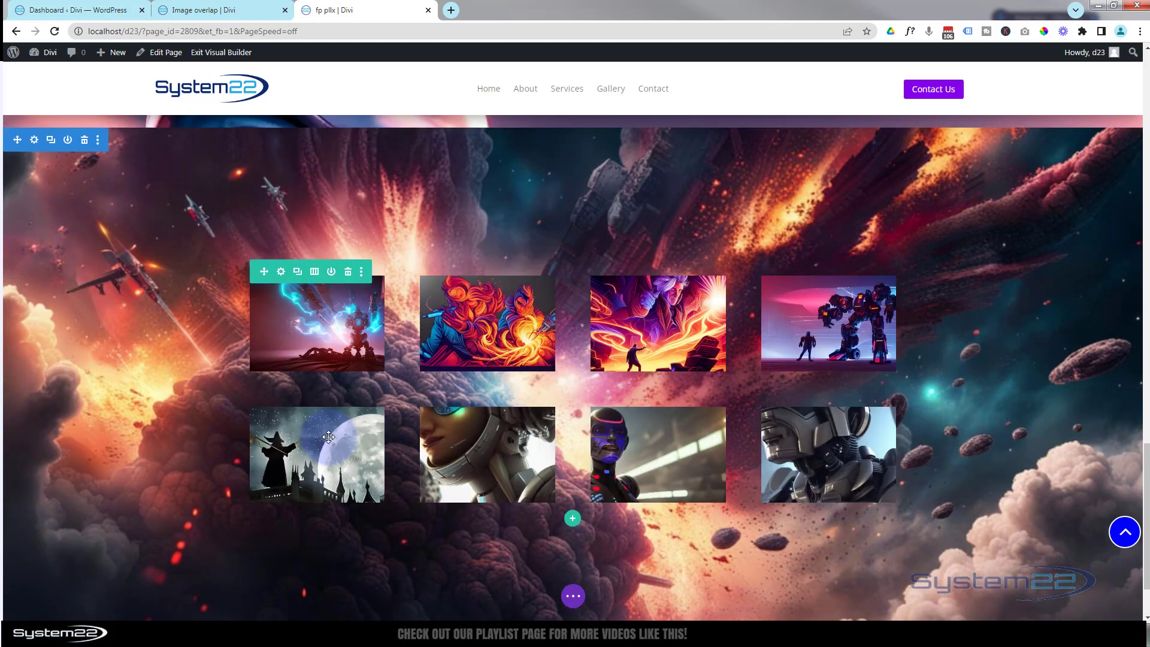
scroll(200, 390, down, 1)
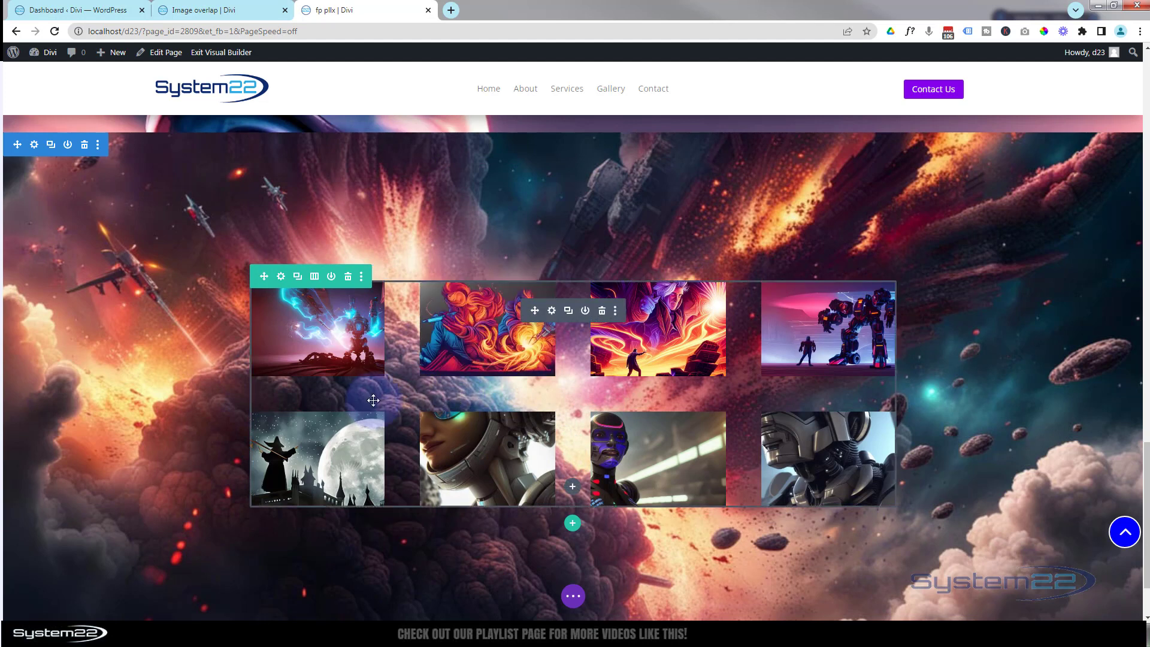
scroll(224, 392, down, 2)
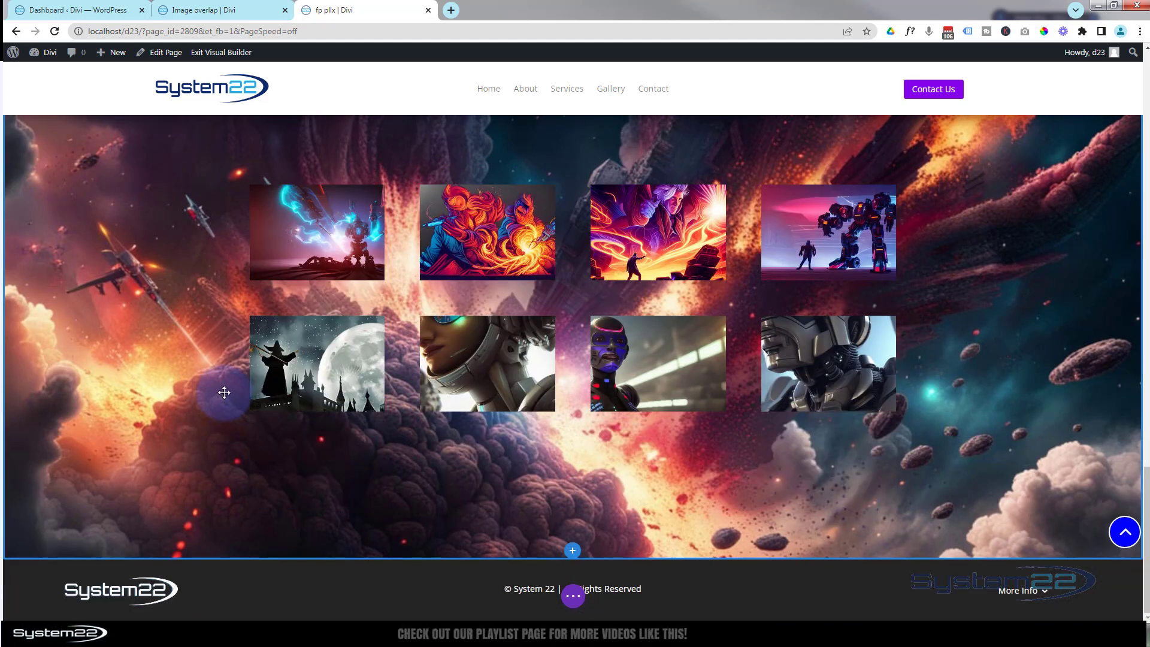
scroll(224, 392, up, 1)
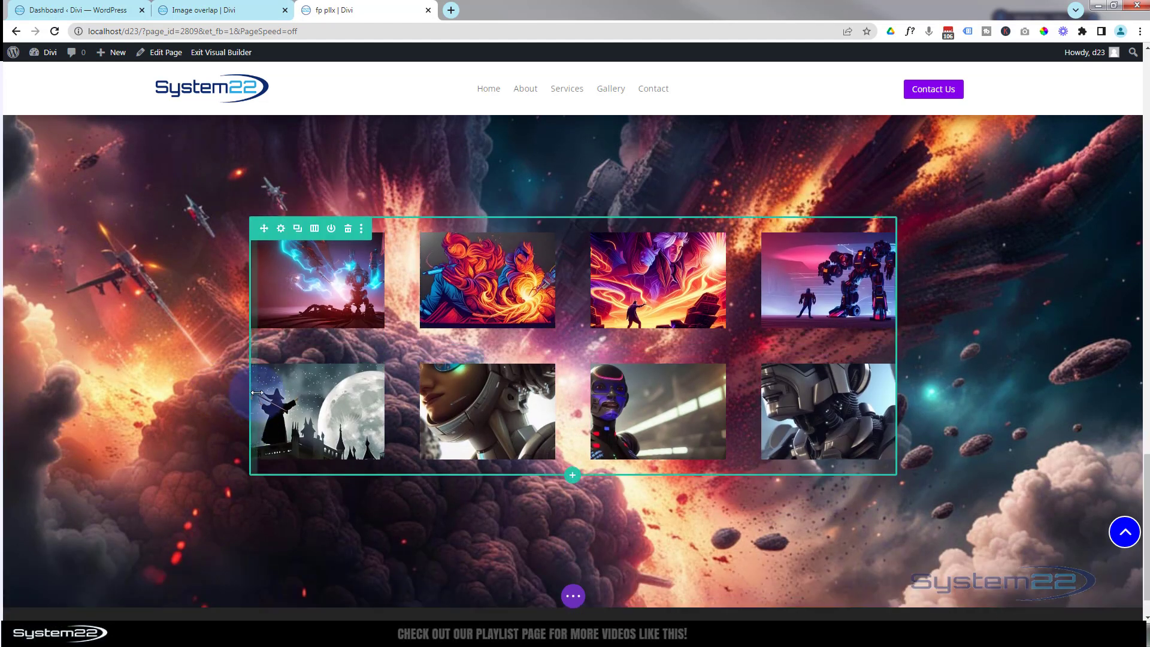
scroll(257, 391, down, 1)
scroll(203, 251, up, 2)
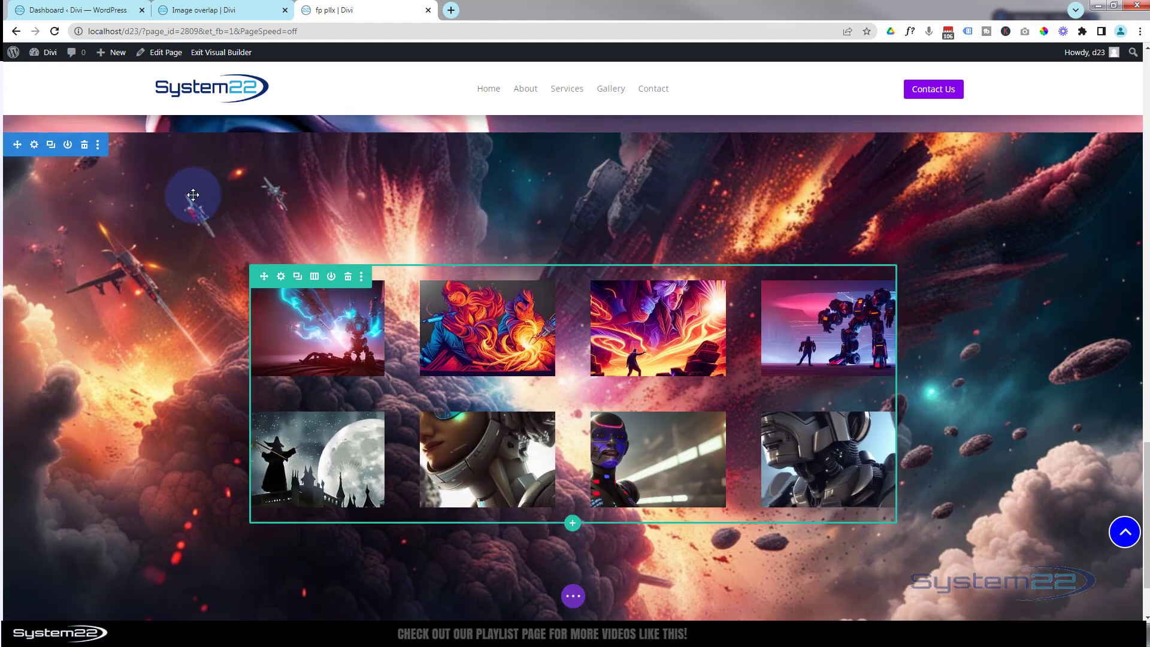
click(51, 150)
scroll(169, 291, down, 5)
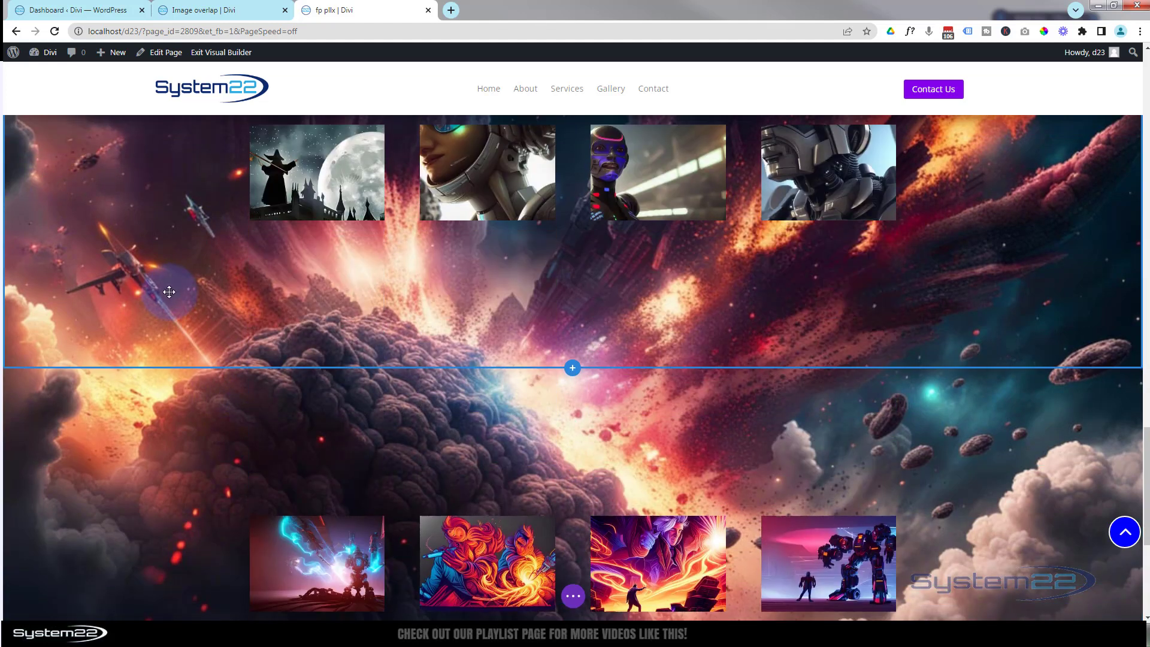
scroll(169, 292, down, 2)
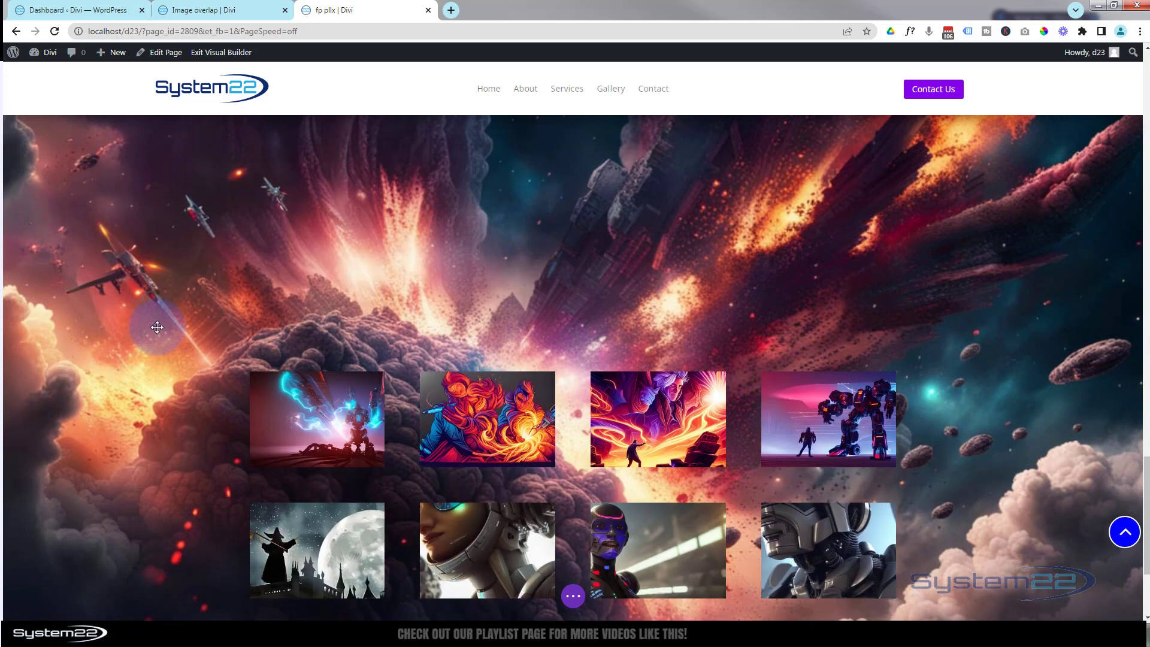
scroll(157, 326, down, 6)
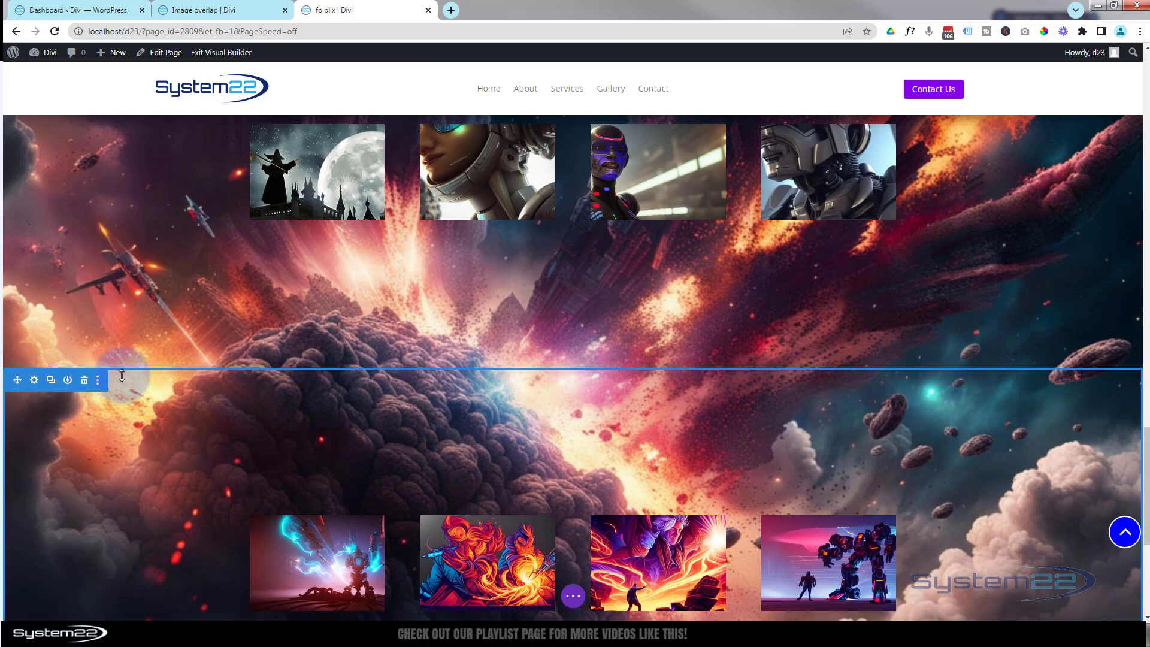
Replace the duplicated gallery section's background image with the dark picture of the alien robot at a computer
click(34, 381)
click(46, 309)
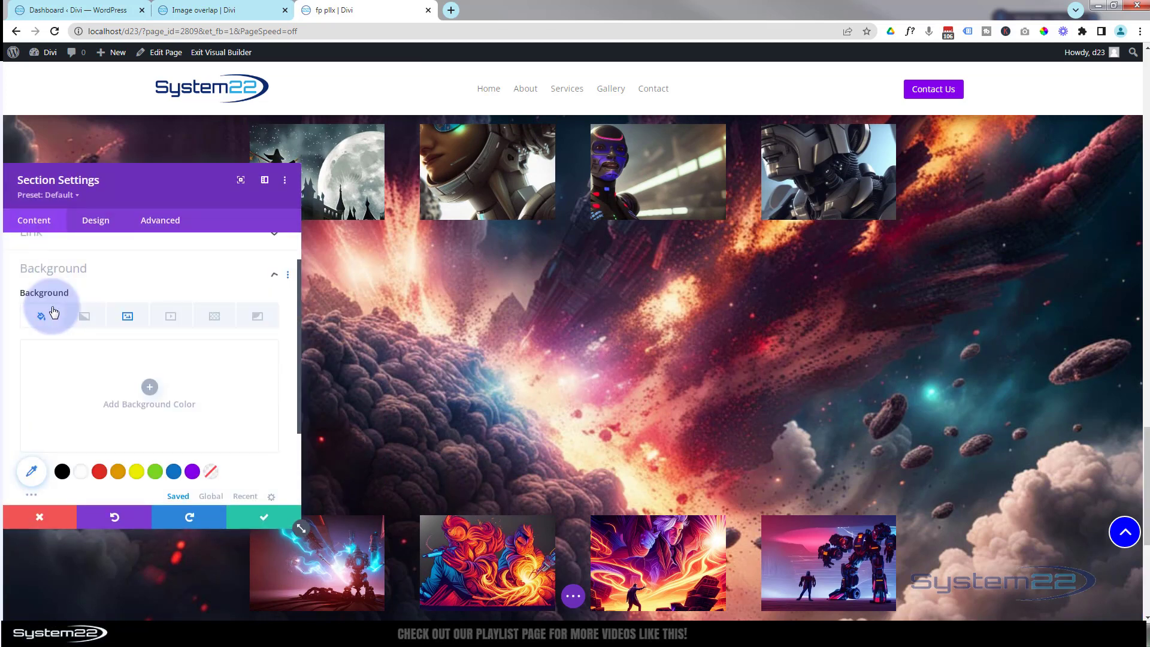
click(128, 301)
click(135, 368)
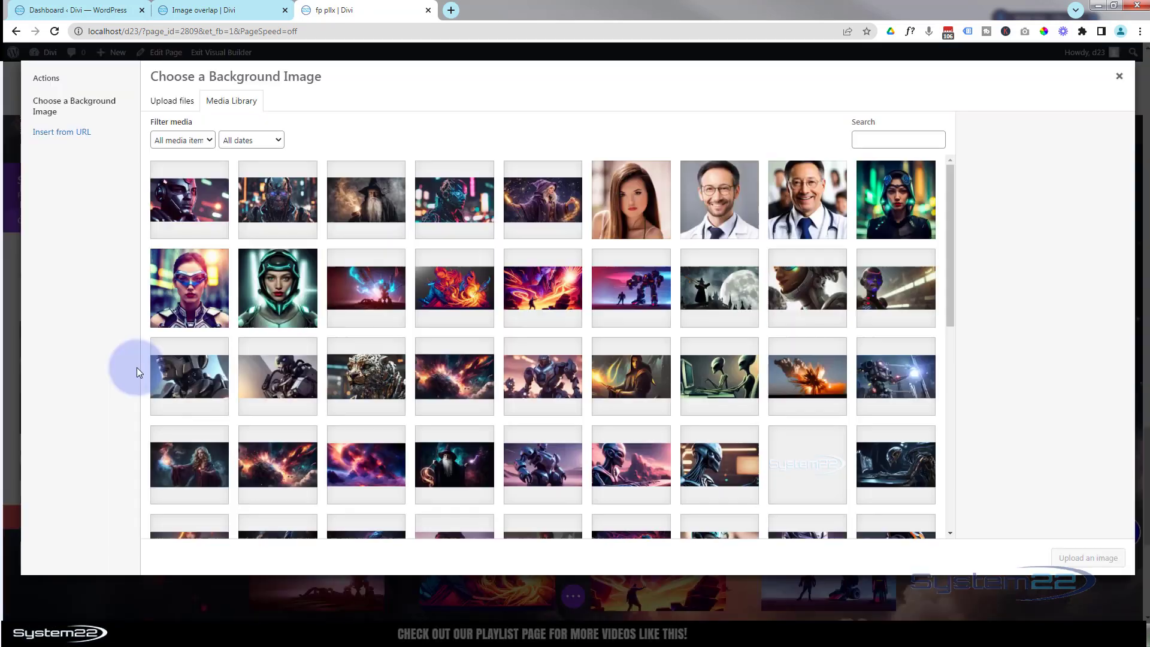
click(897, 471)
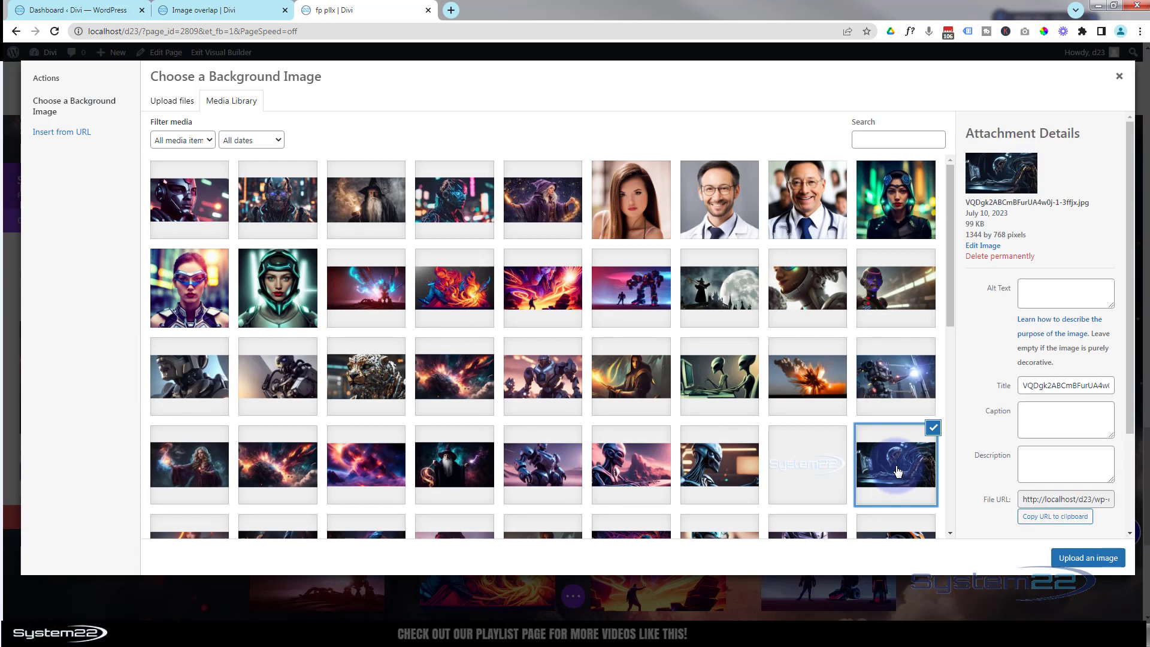
click(1086, 558)
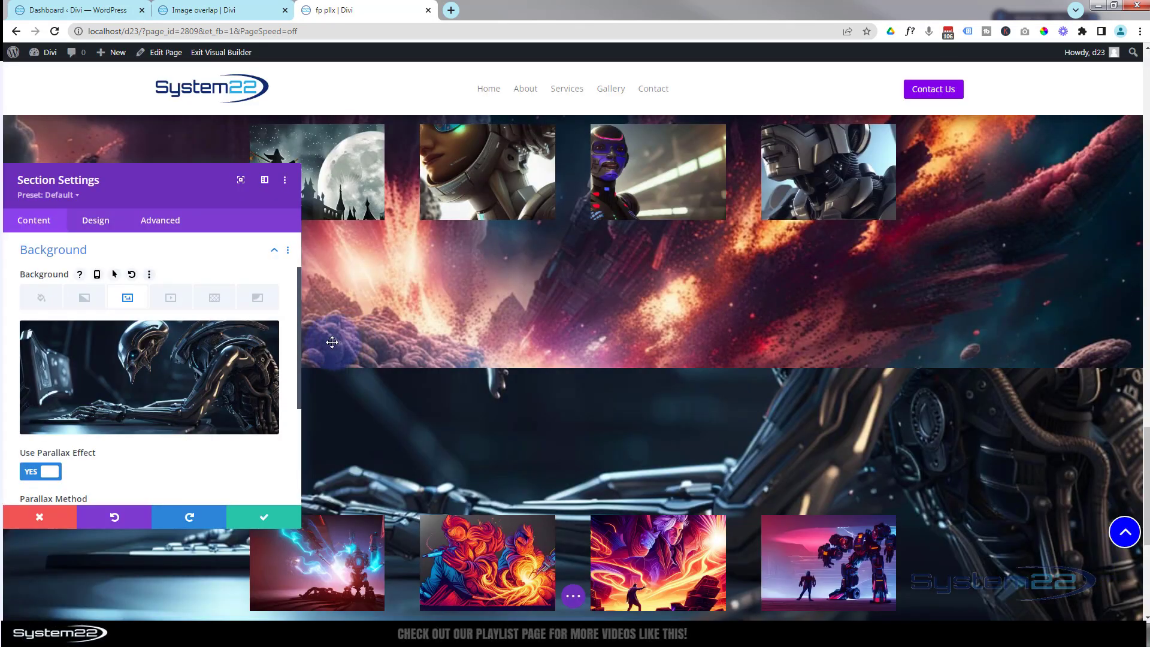
Set the alien-robot section's CSS ID to sec5 and save the section settings
click(140, 210)
click(157, 222)
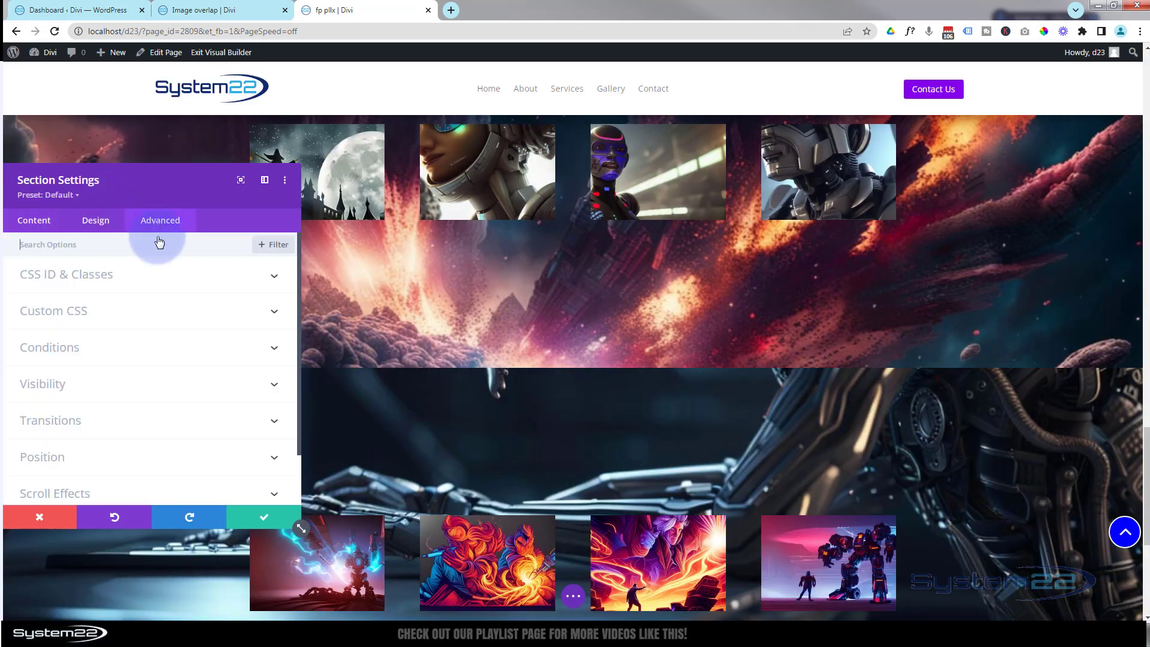
click(167, 274)
click(42, 313)
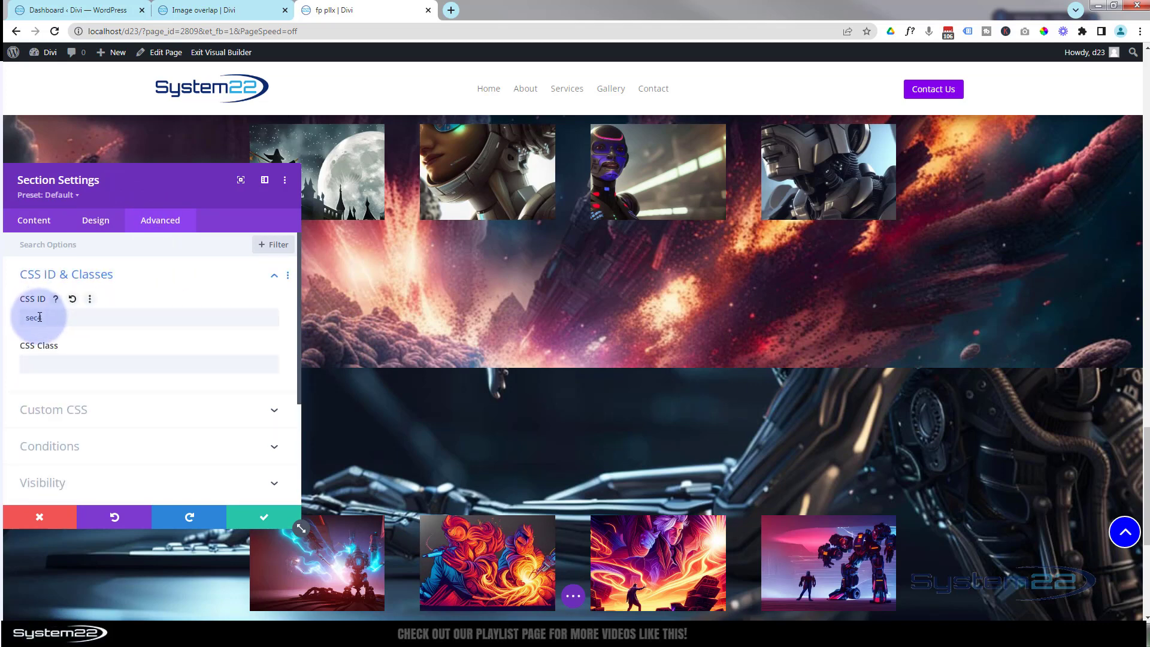
drag(40, 316, 45, 317)
text(5)
click(265, 513)
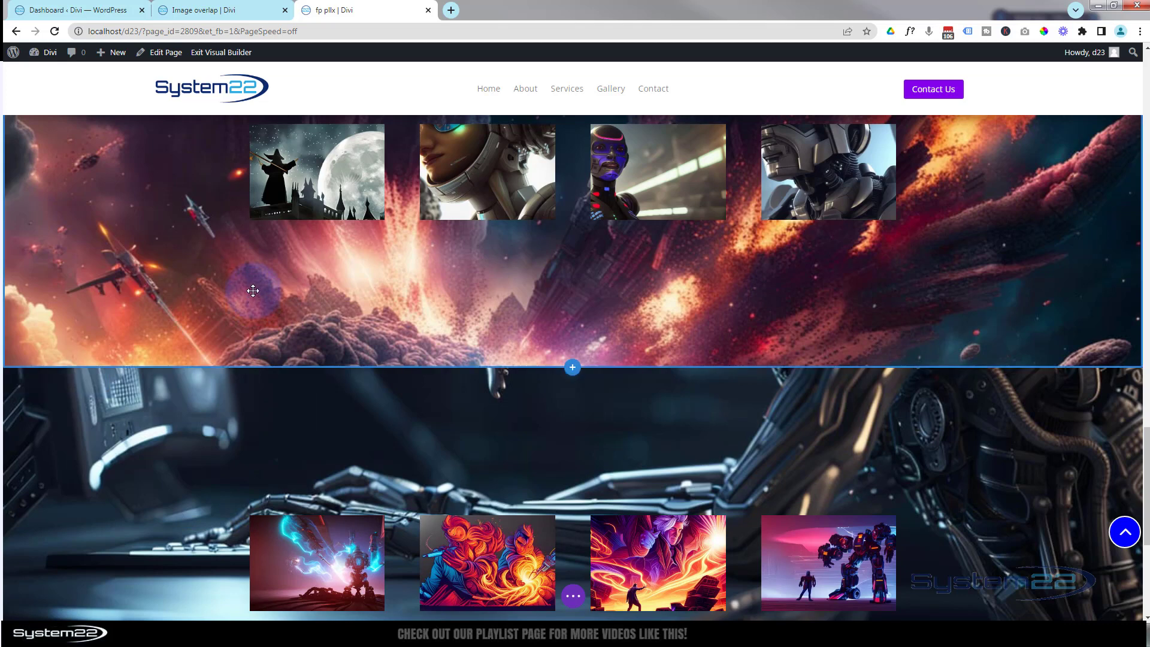
Delete the gallery from the alien-robot section and add a Contact Form module to the empty row
drag(253, 291, 252, 290)
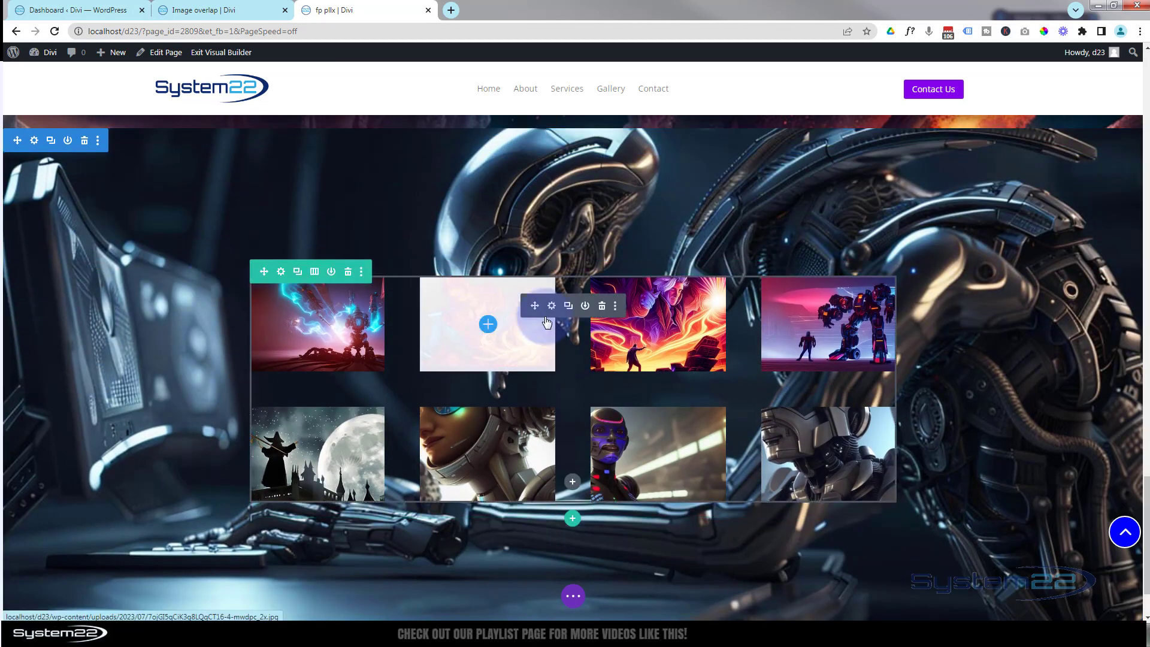
click(603, 307)
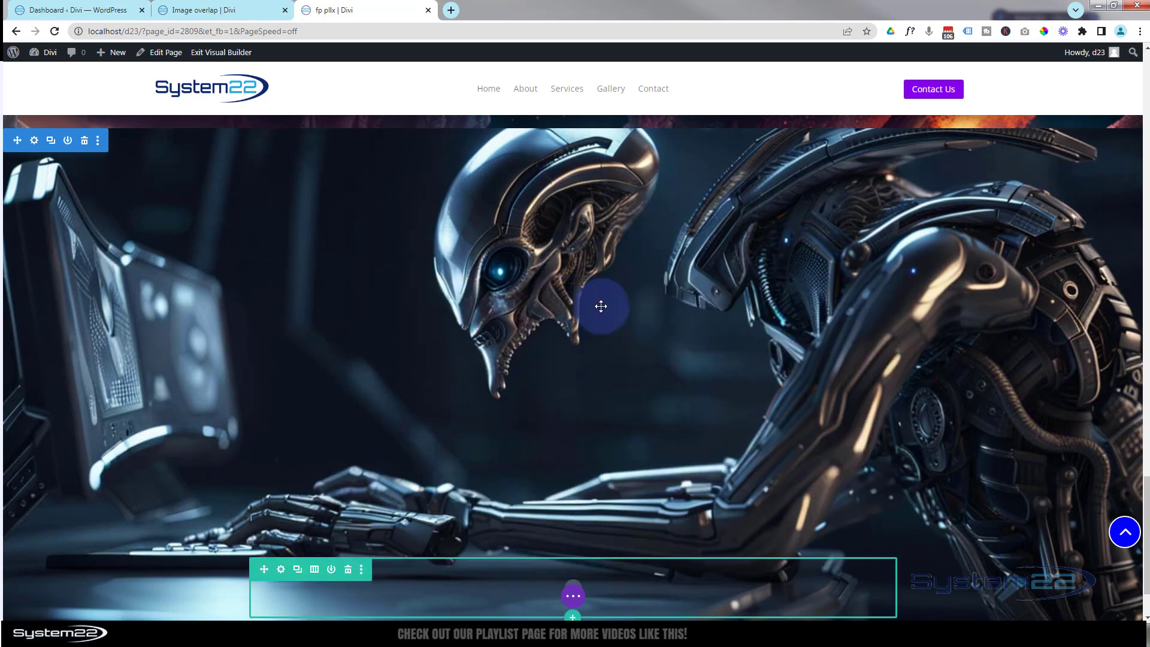
scroll(508, 462, down, 2)
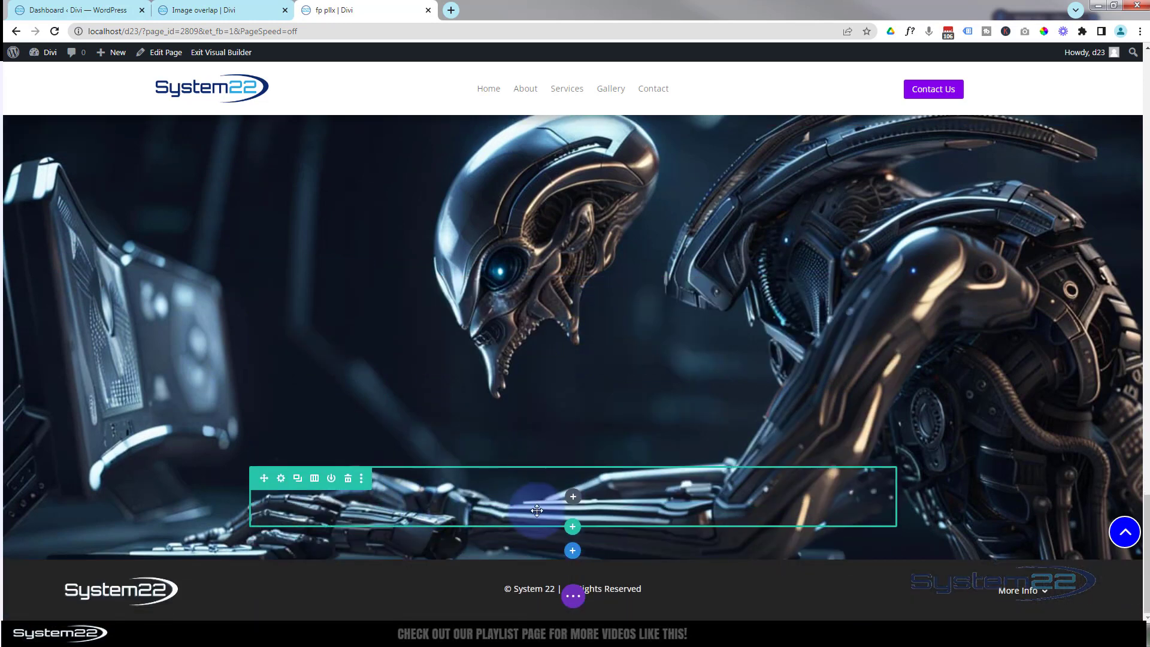
click(573, 498)
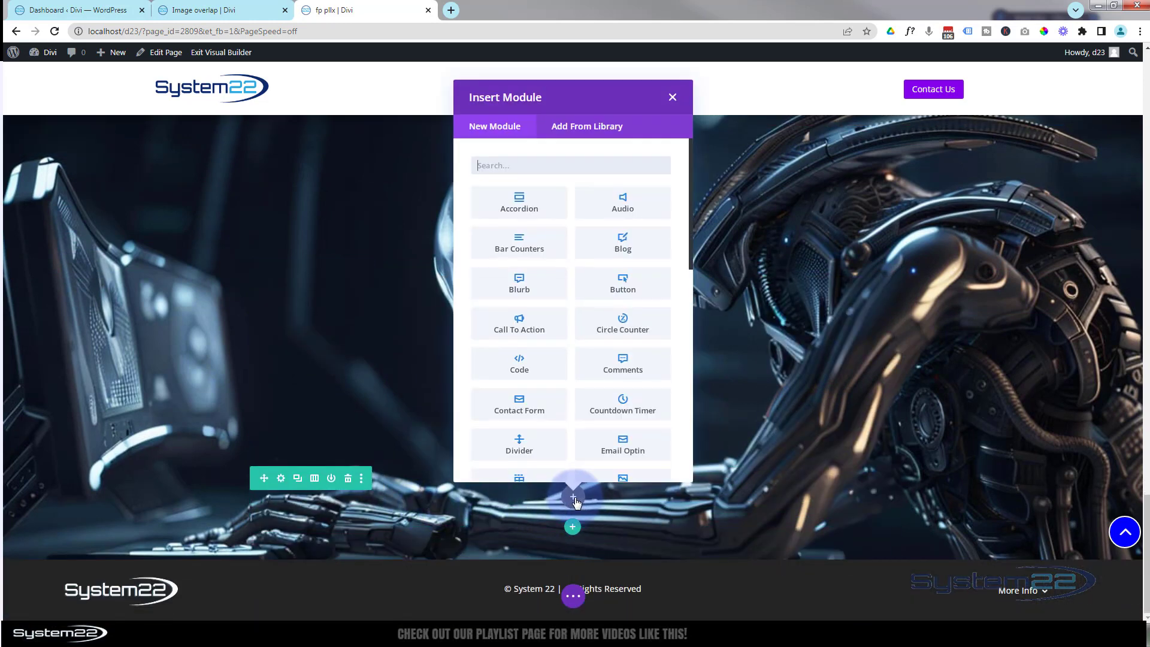
click(521, 405)
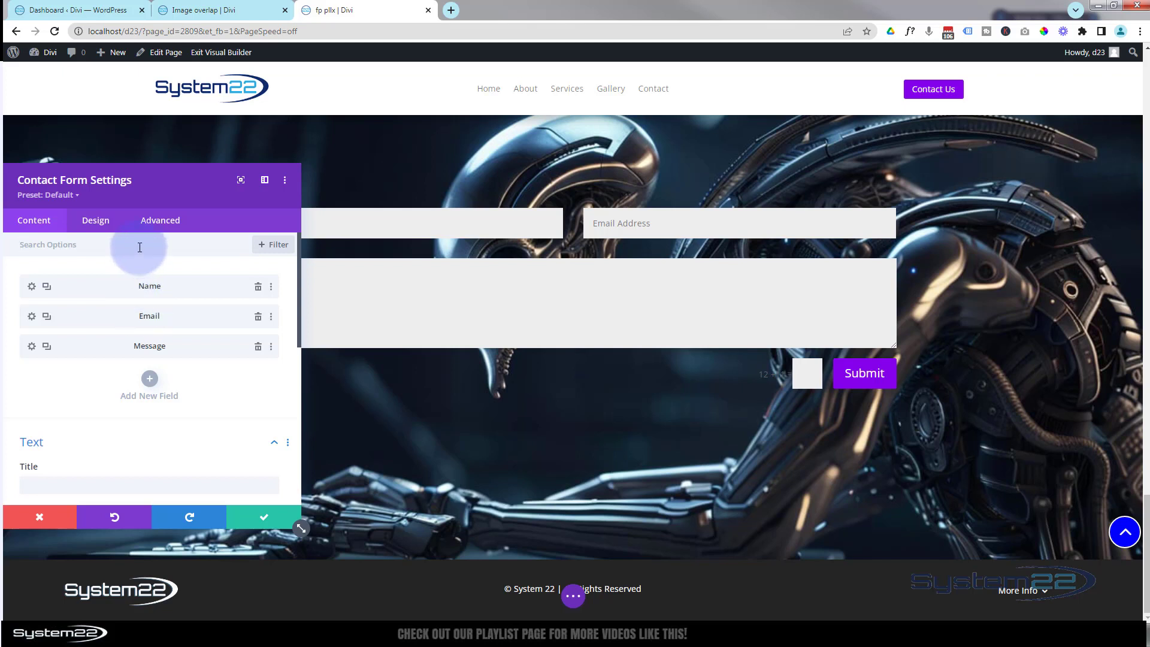
Set the contact form's fields background to semi-transparent white, rgba(255,255,255,0.78), and save the module
scroll(139, 247, down, 2)
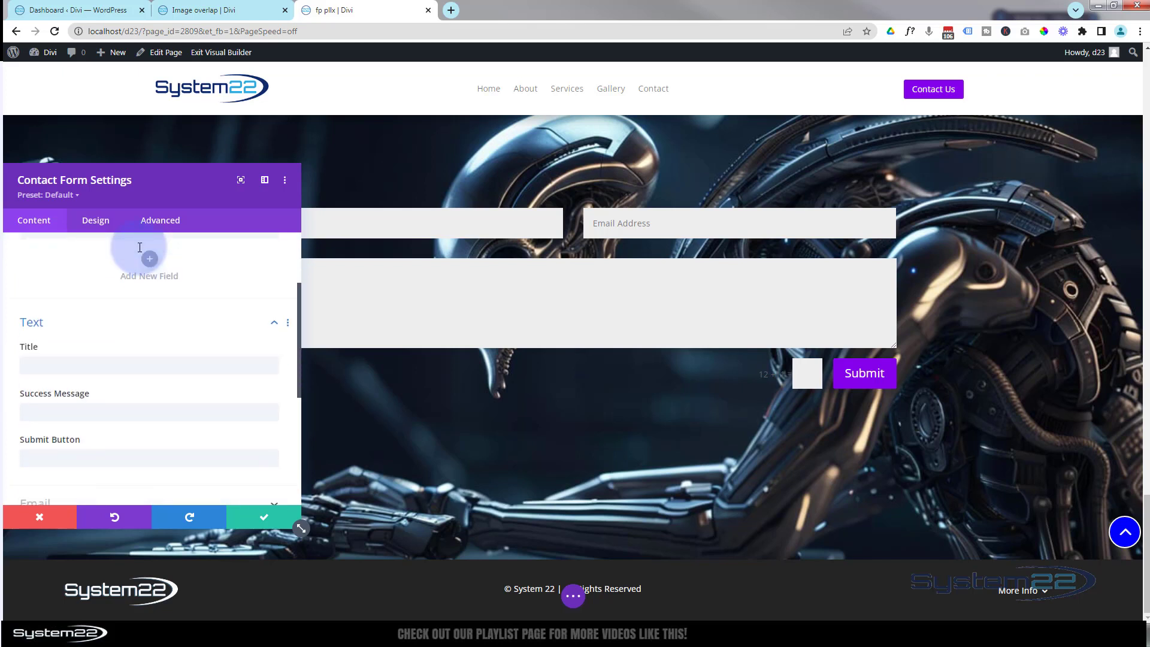
scroll(140, 247, up, 1)
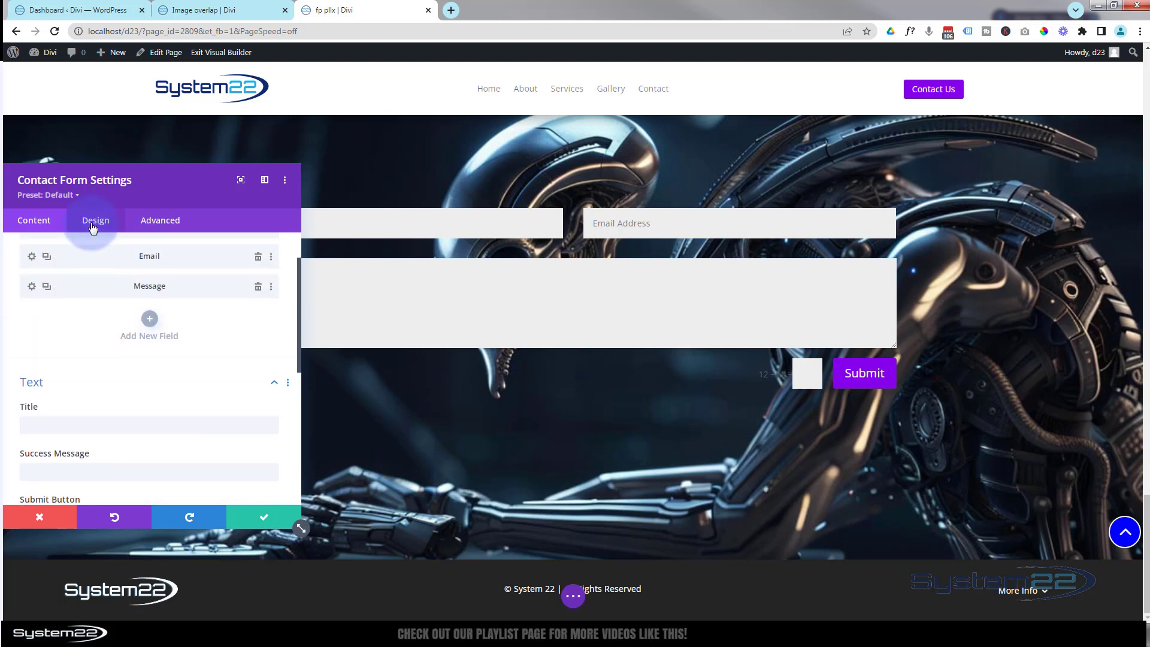
click(93, 227)
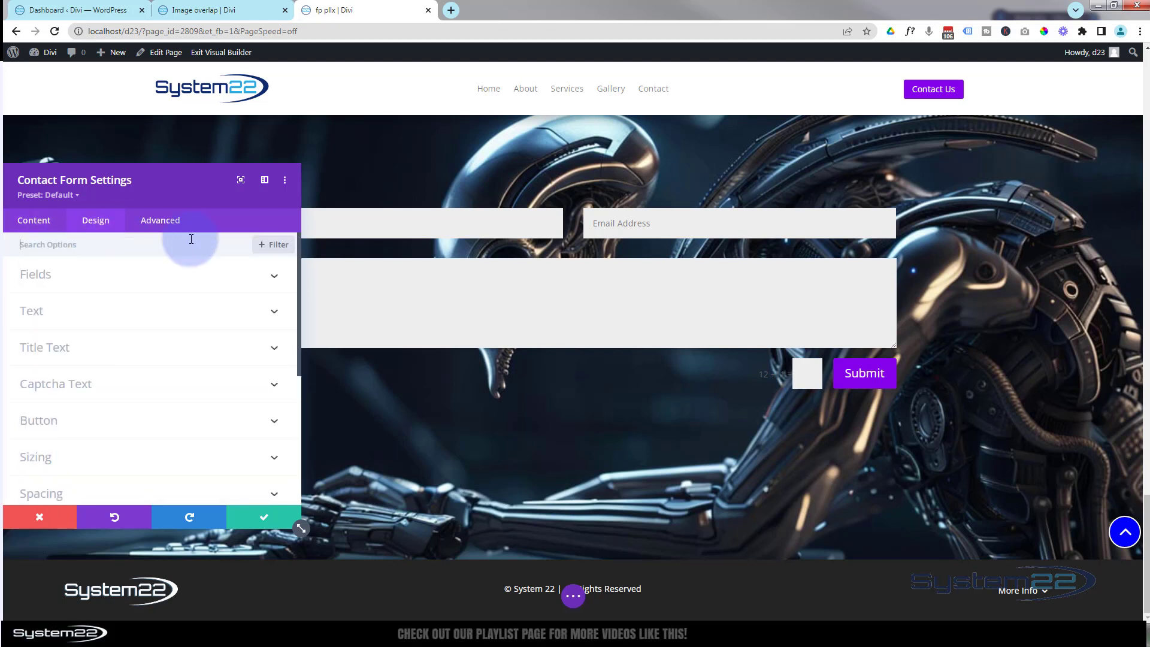
click(103, 277)
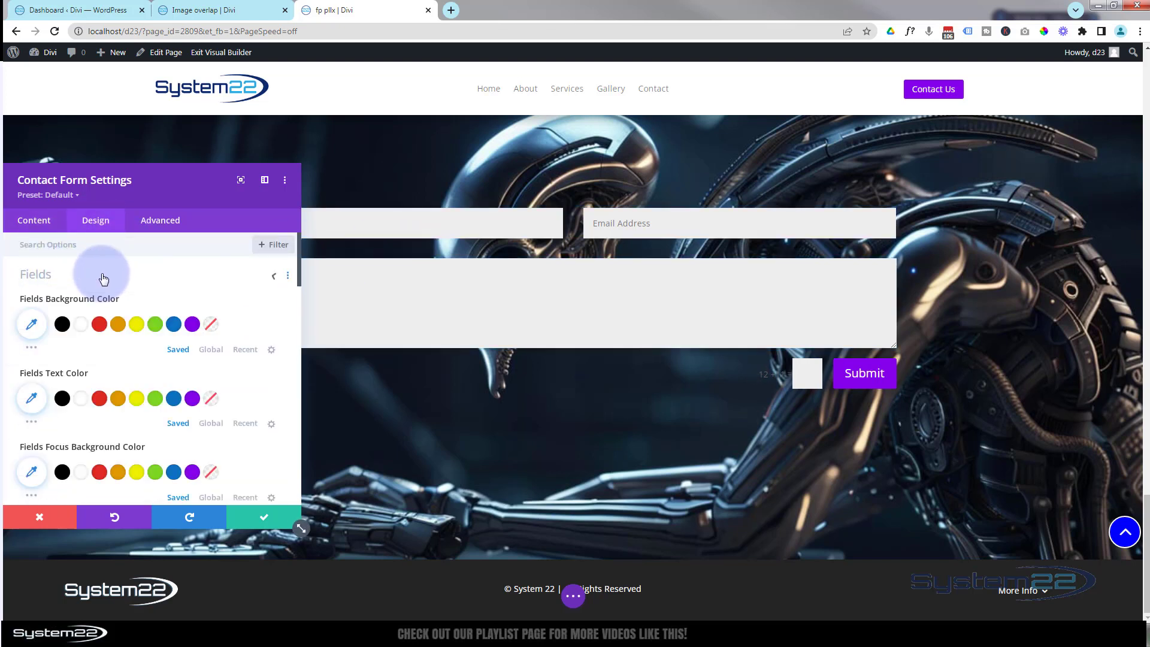
click(82, 327)
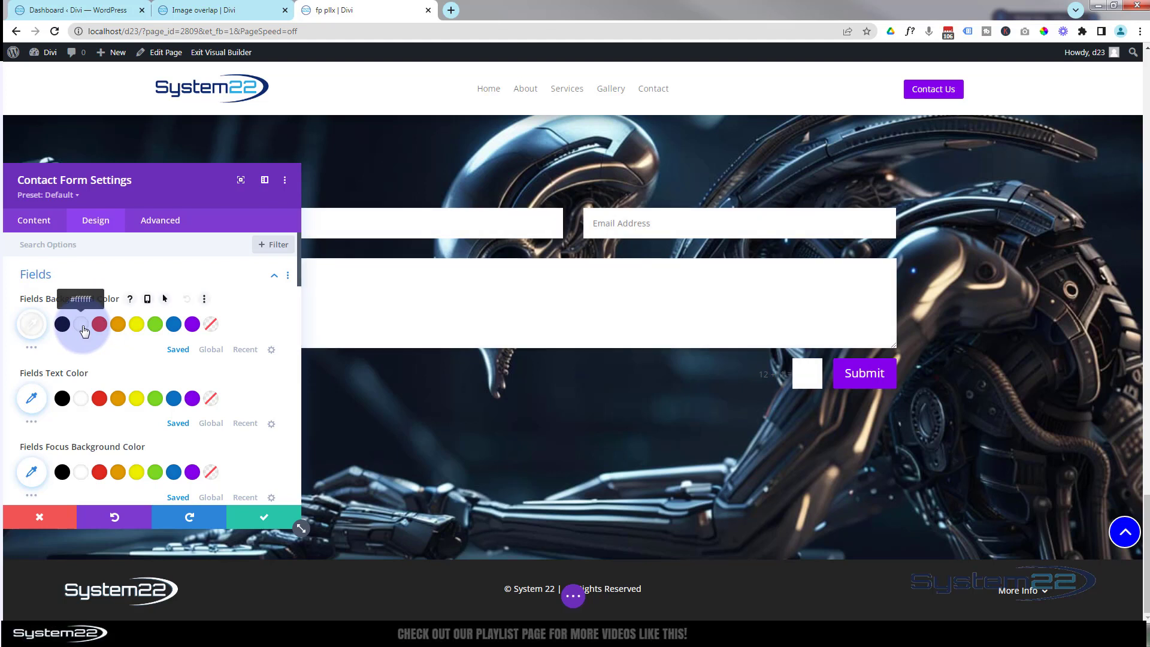
click(31, 325)
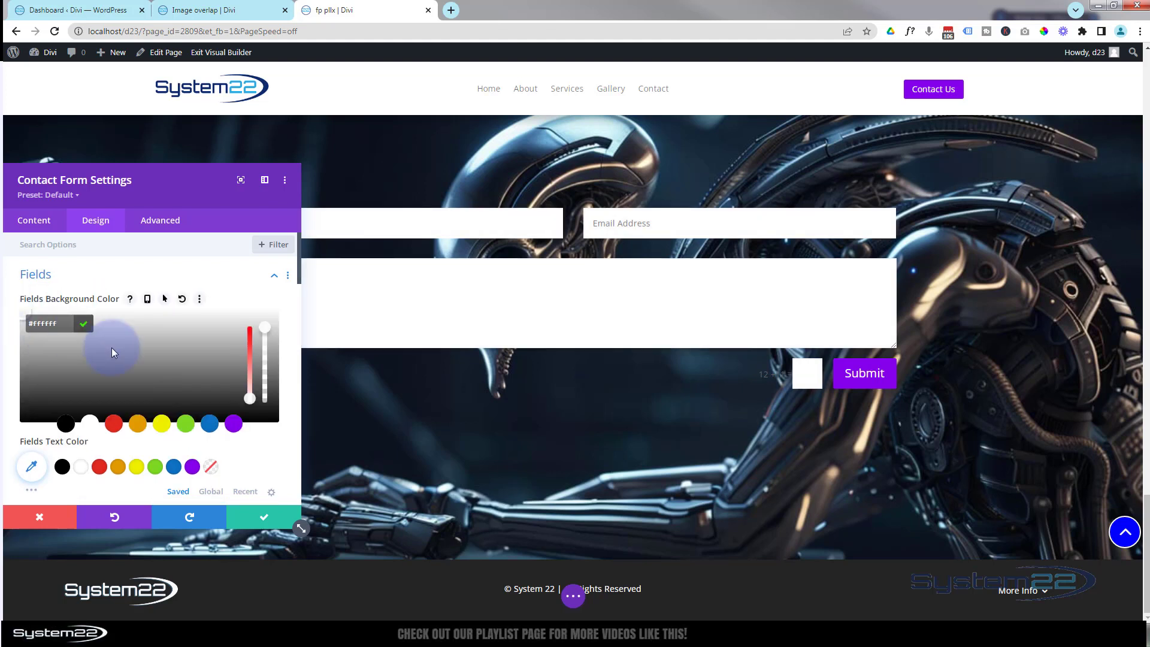
click(262, 340)
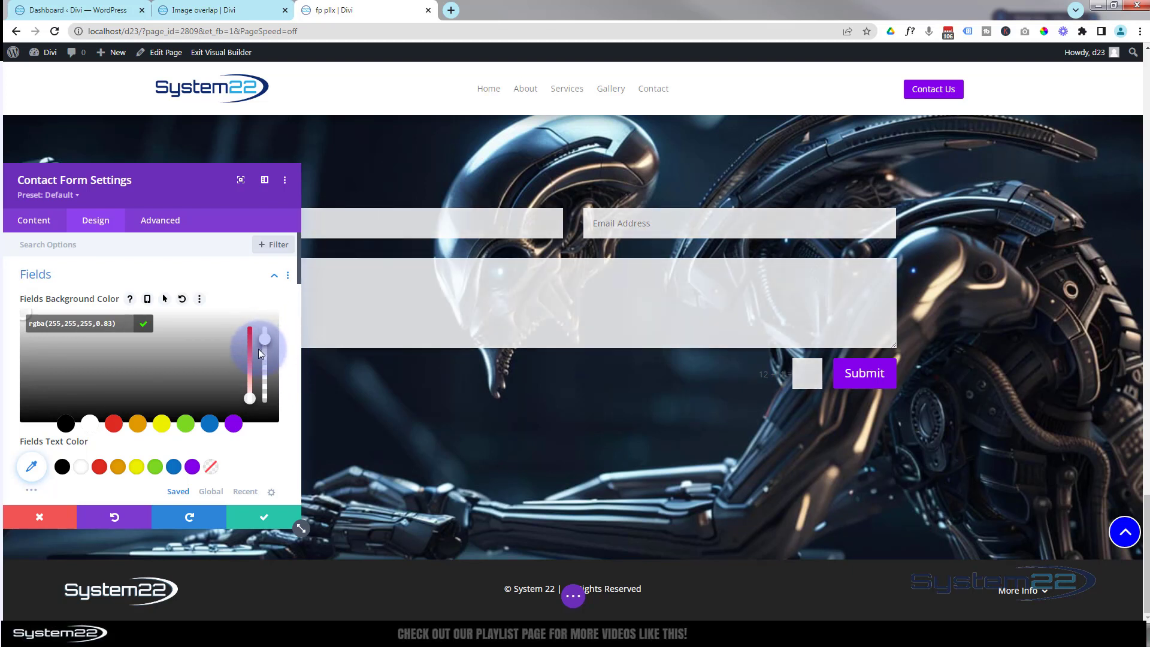
drag(257, 349, 258, 350)
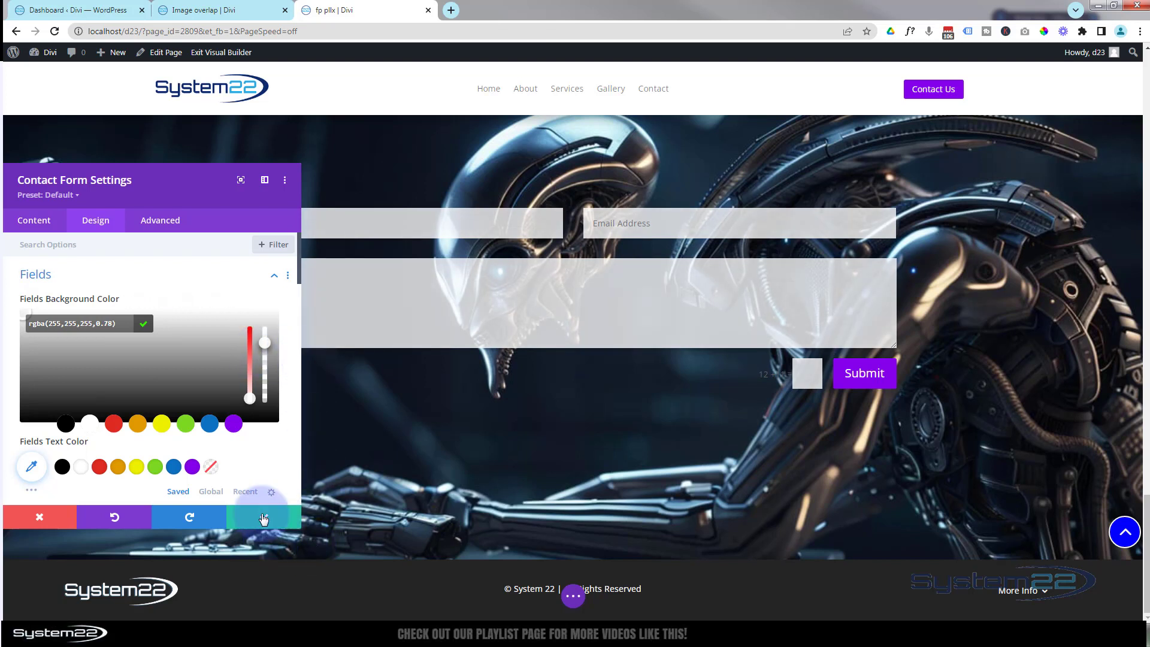
click(272, 521)
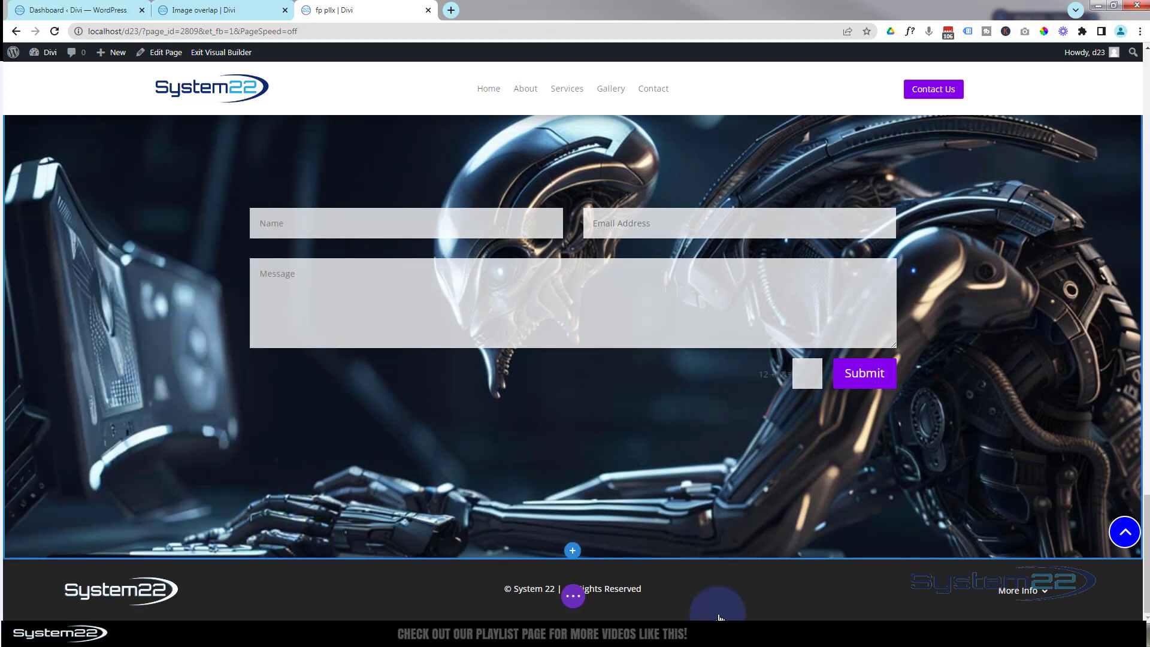
Save the page as a draft and exit the Visual Builder to review the parallax sections down to the contact form
click(575, 598)
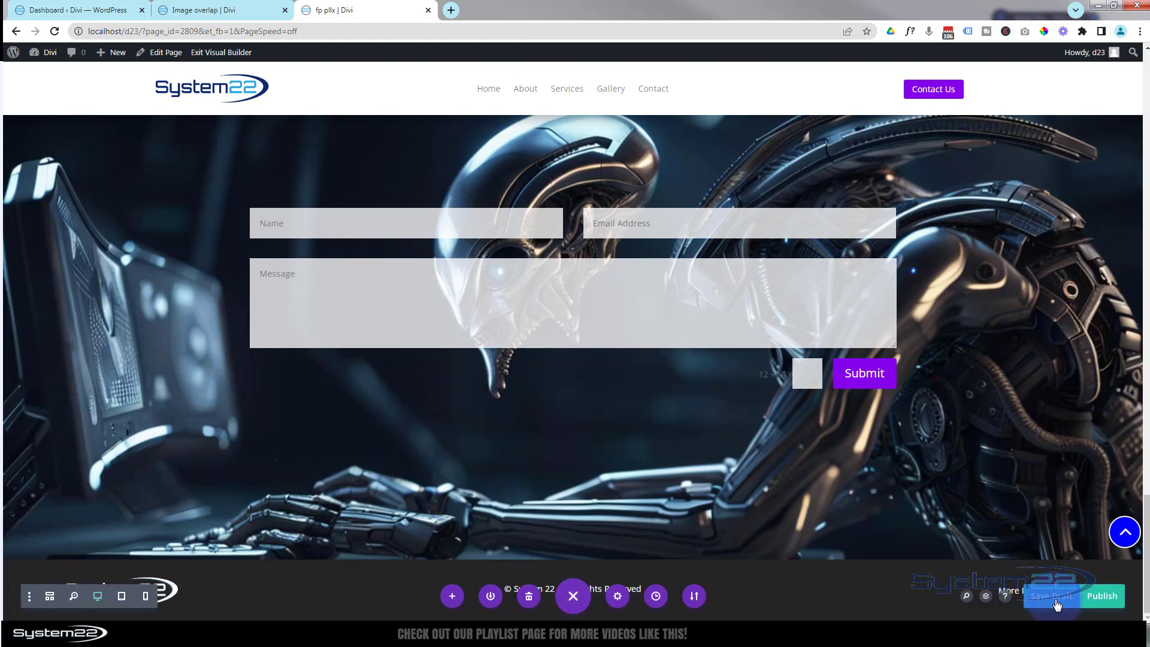
click(239, 53)
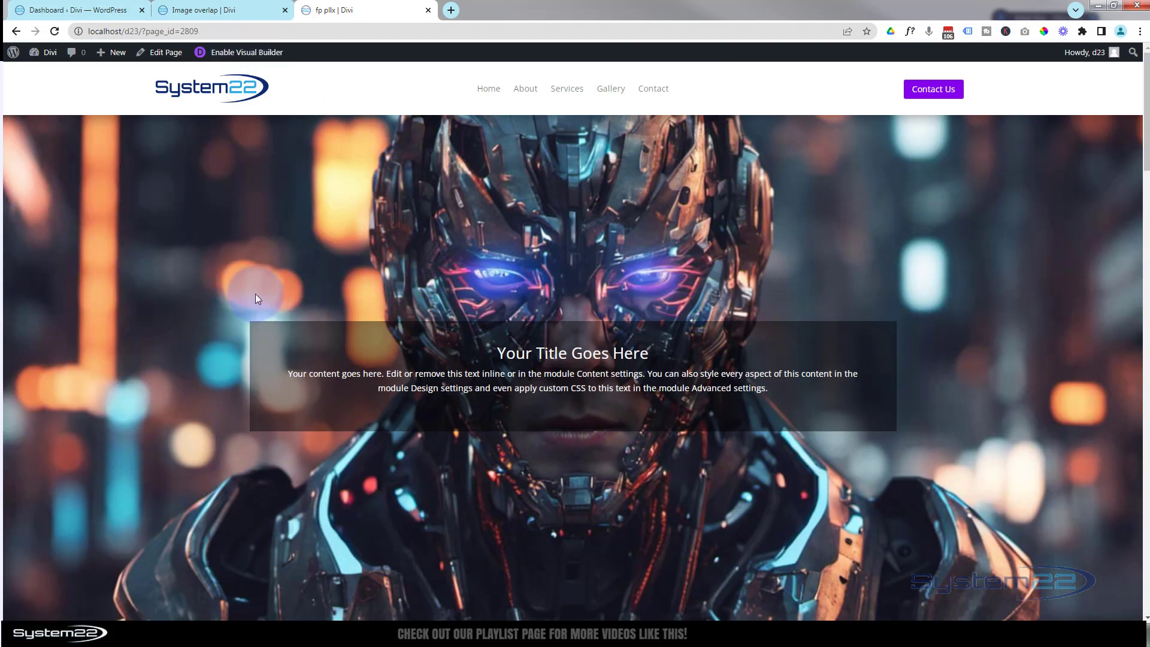
scroll(254, 293, down, 5)
scroll(254, 290, down, 6)
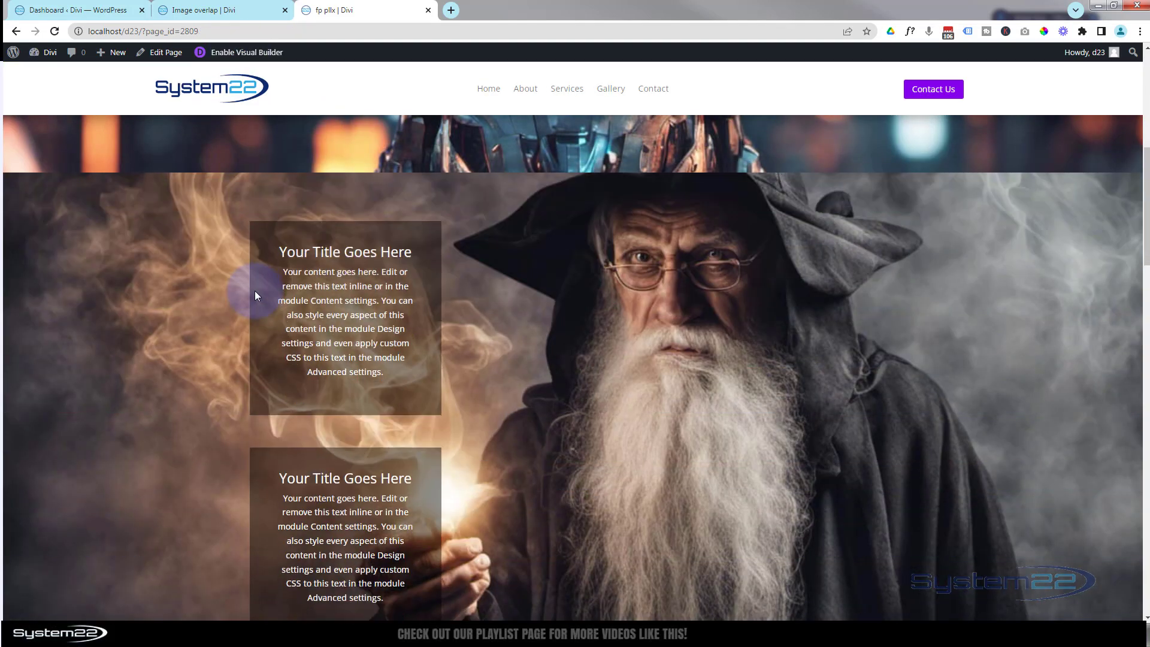
scroll(254, 290, down, 8)
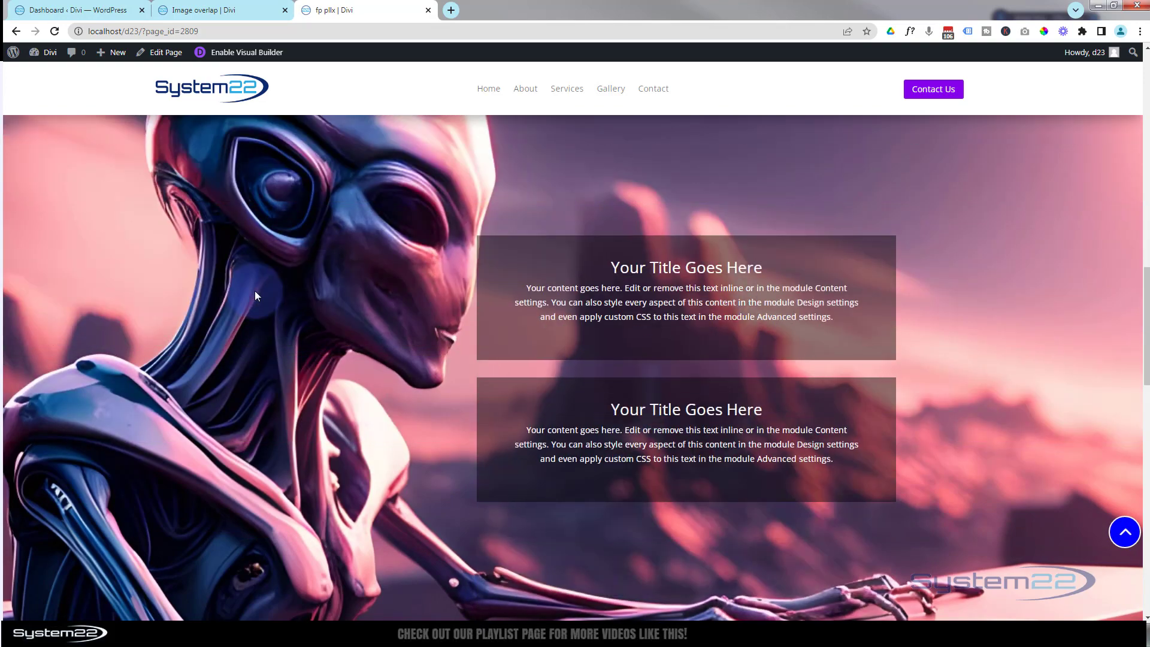
scroll(254, 290, down, 12)
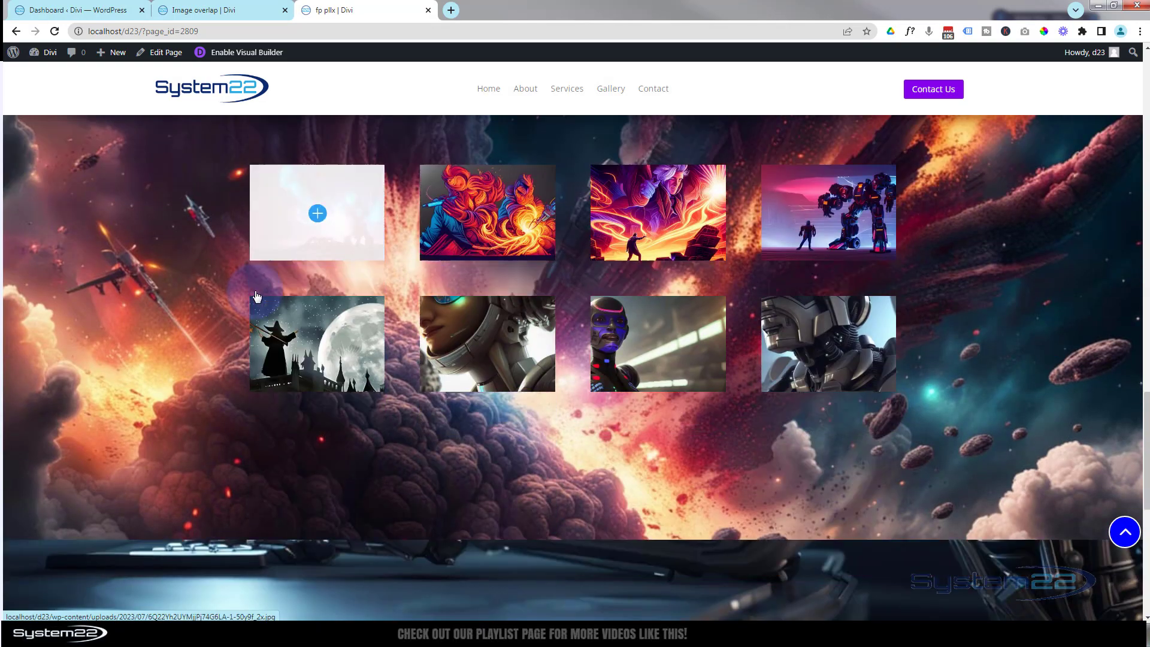
scroll(256, 291, down, 2)
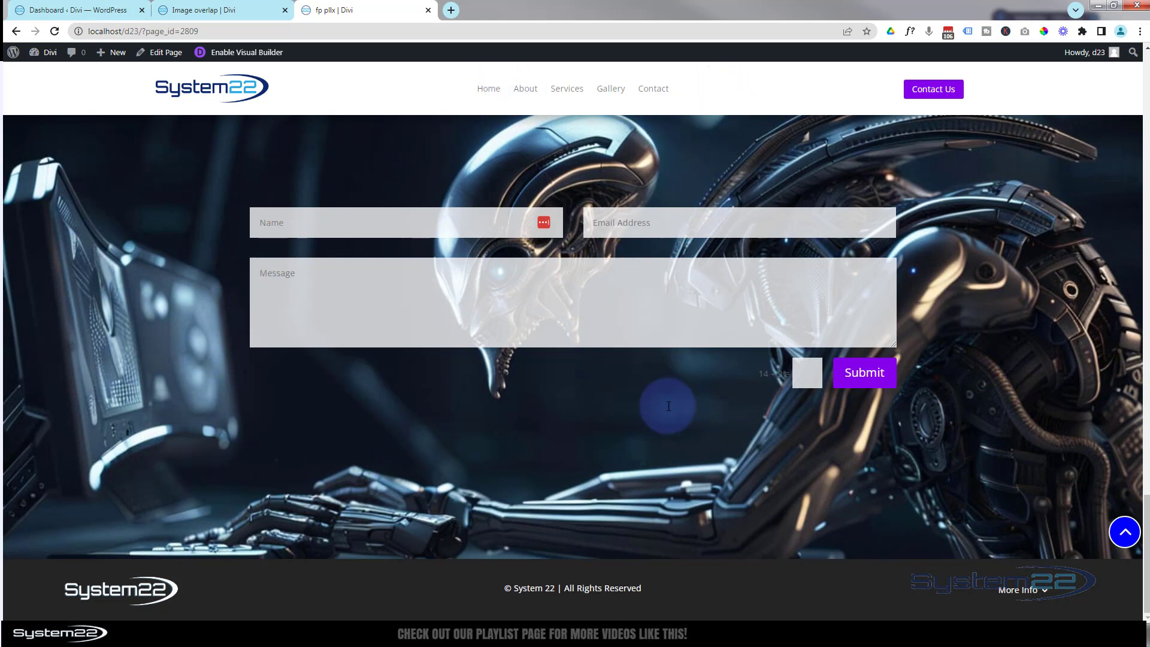
Return to the page top and test the About, Services, Gallery, Contact and Home links against their sections
click(1122, 541)
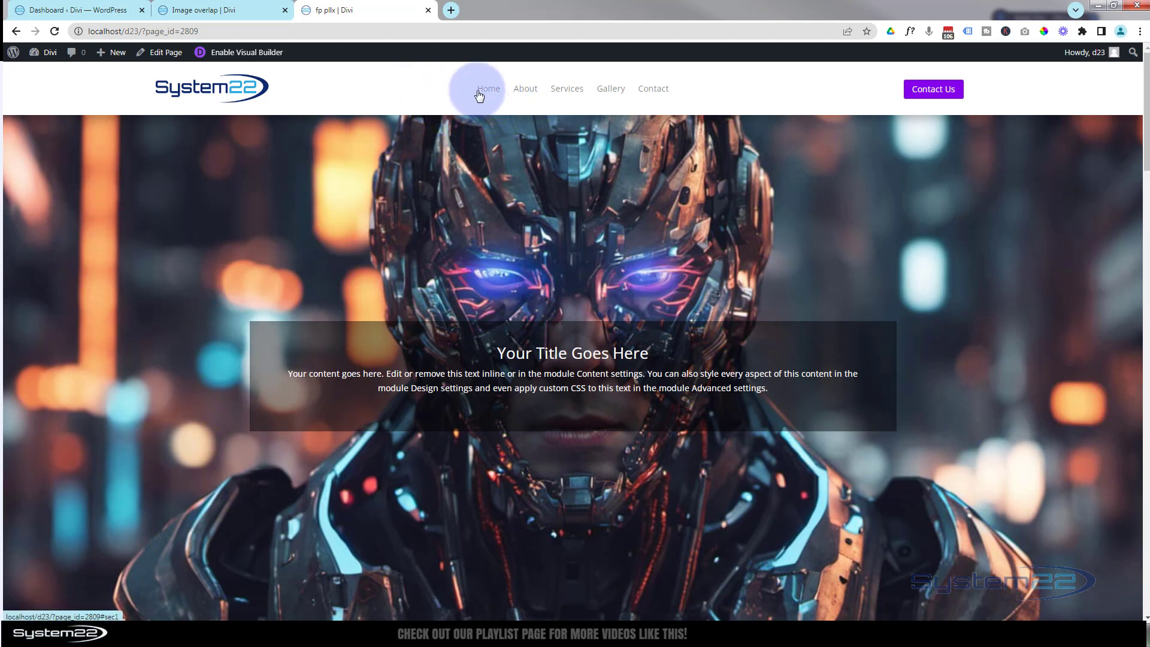
click(526, 91)
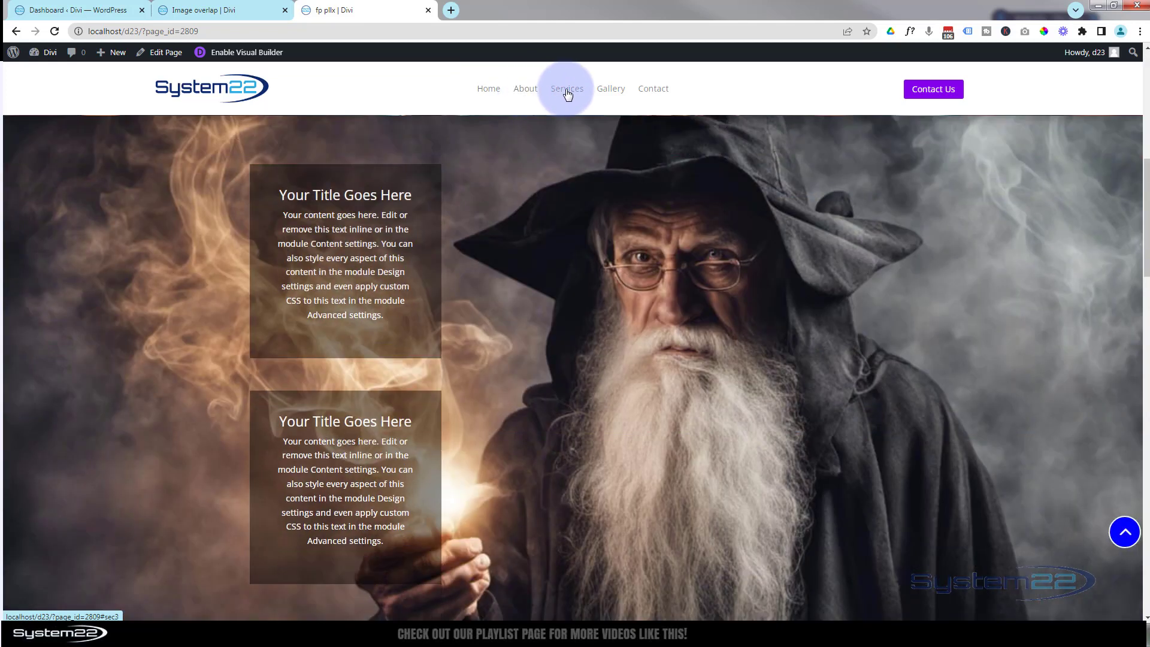
click(567, 91)
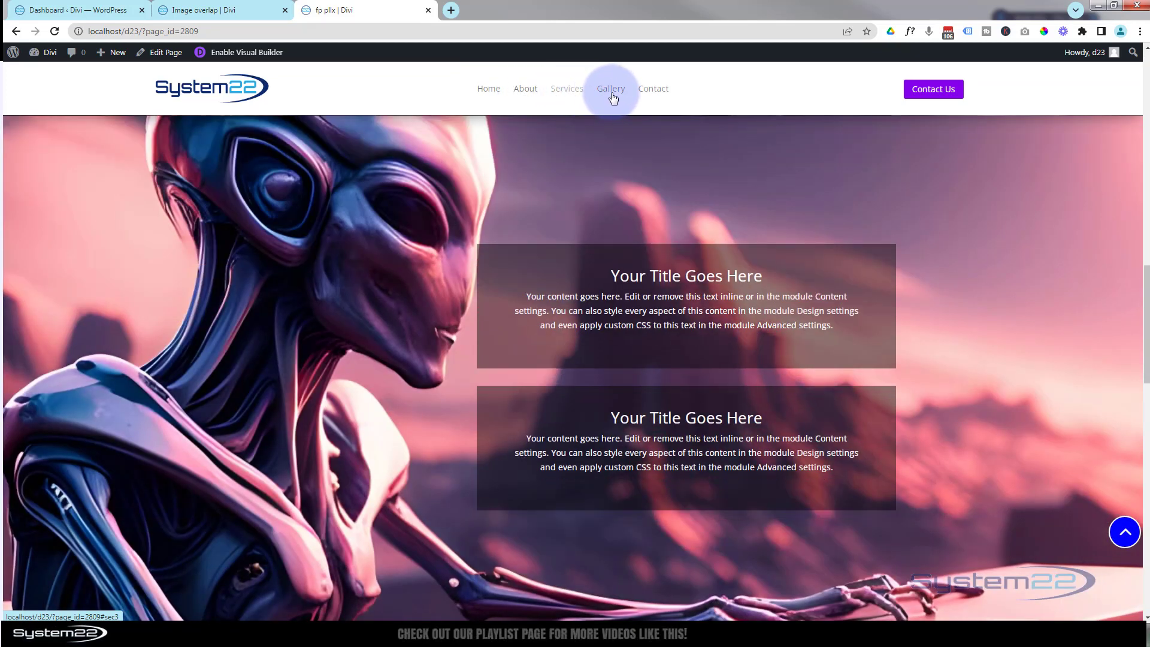
click(613, 95)
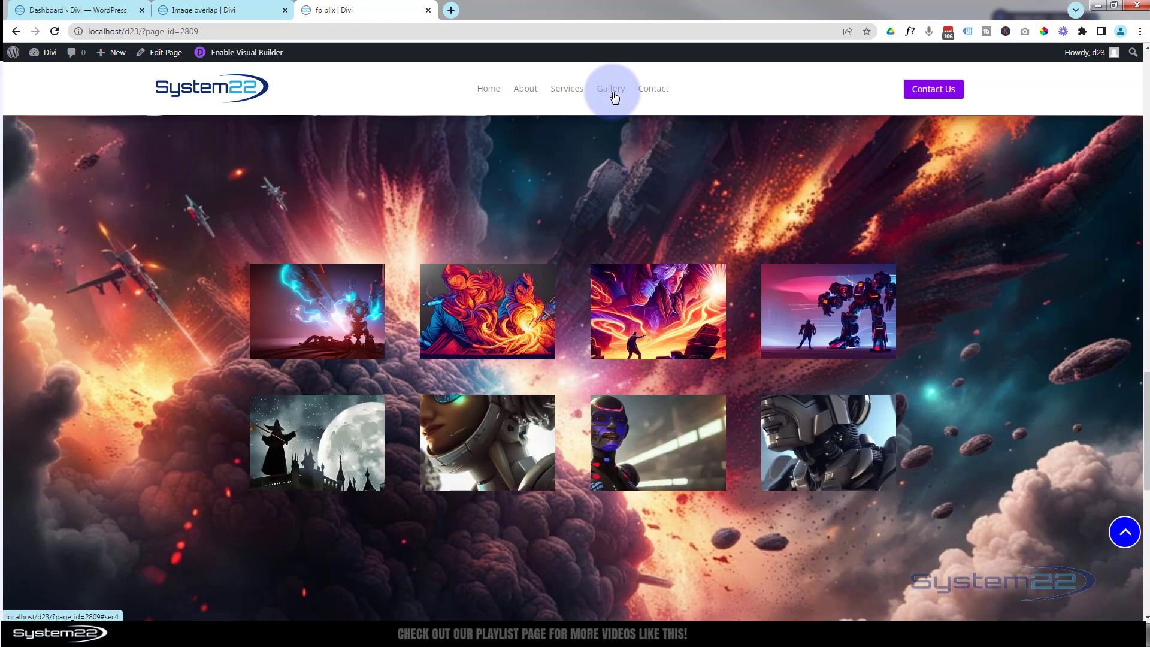
click(654, 93)
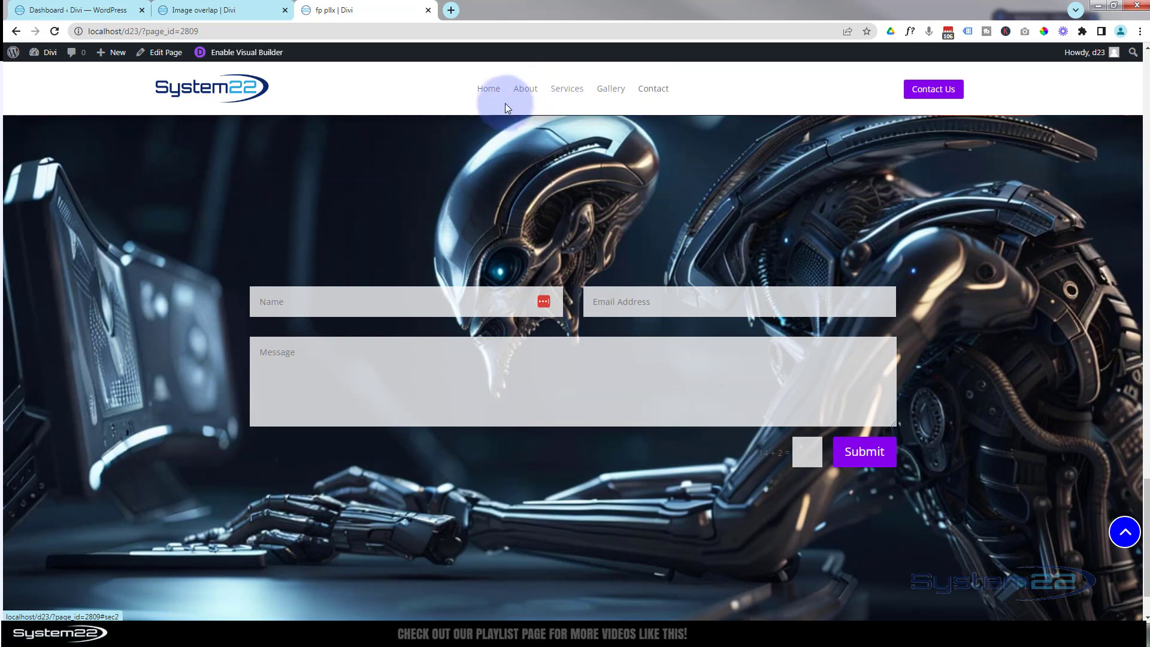
click(486, 95)
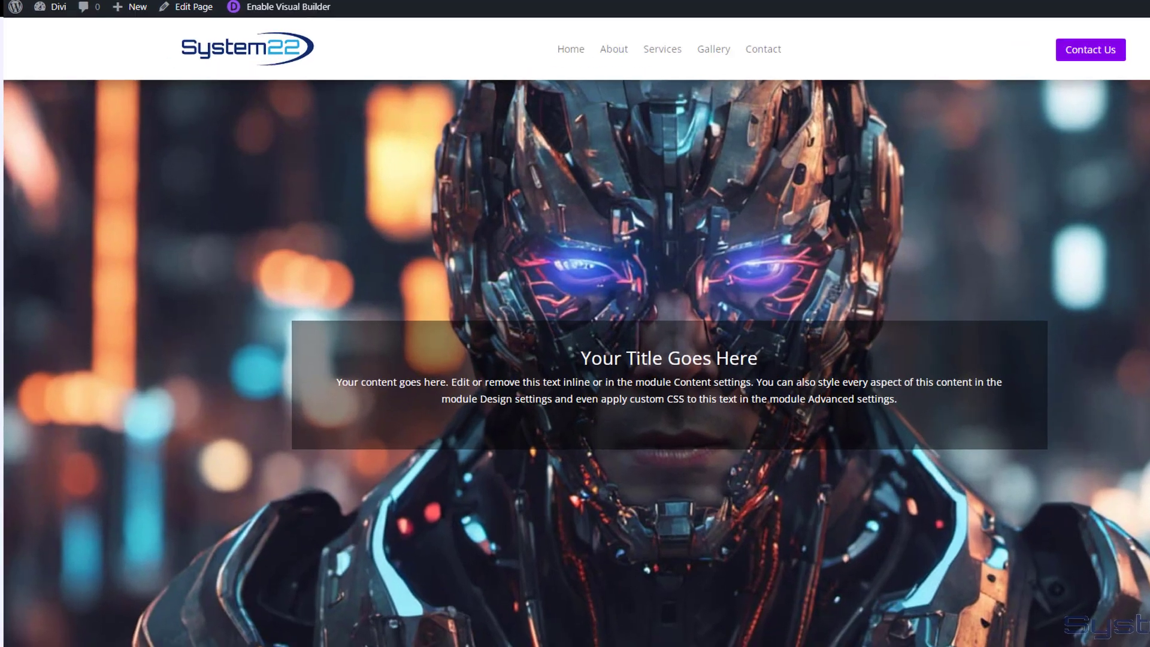
Switch to the WordPress dashboard and create a new navigation menu named Images
click(83, 14)
mouse_move(46, 215)
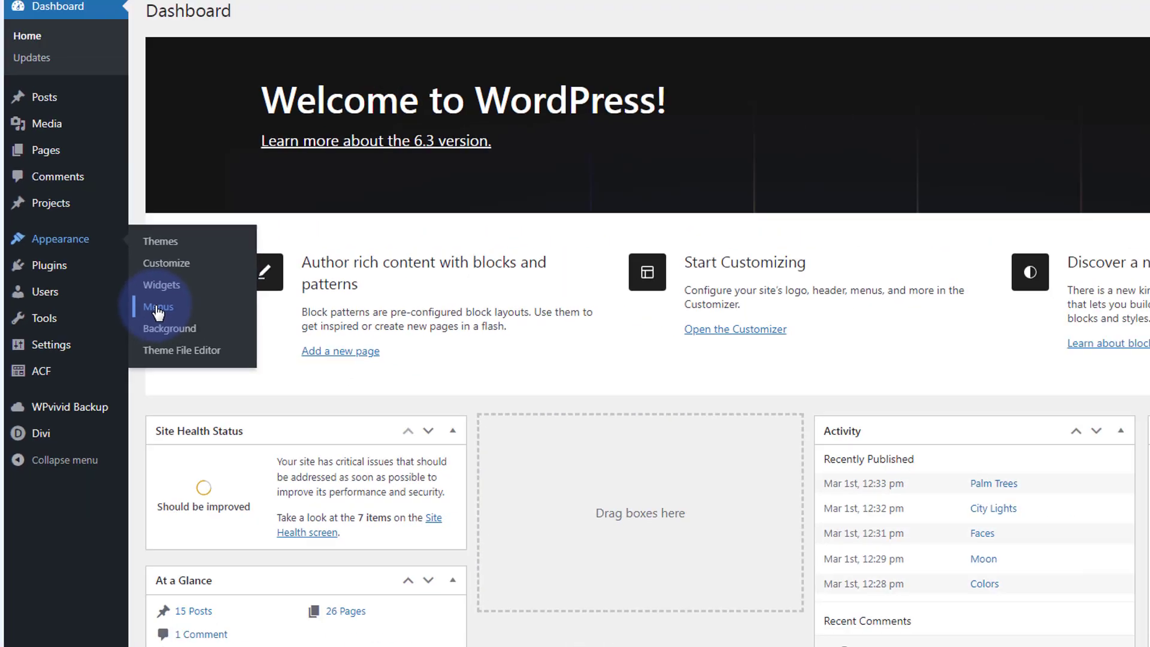
click(374, 294)
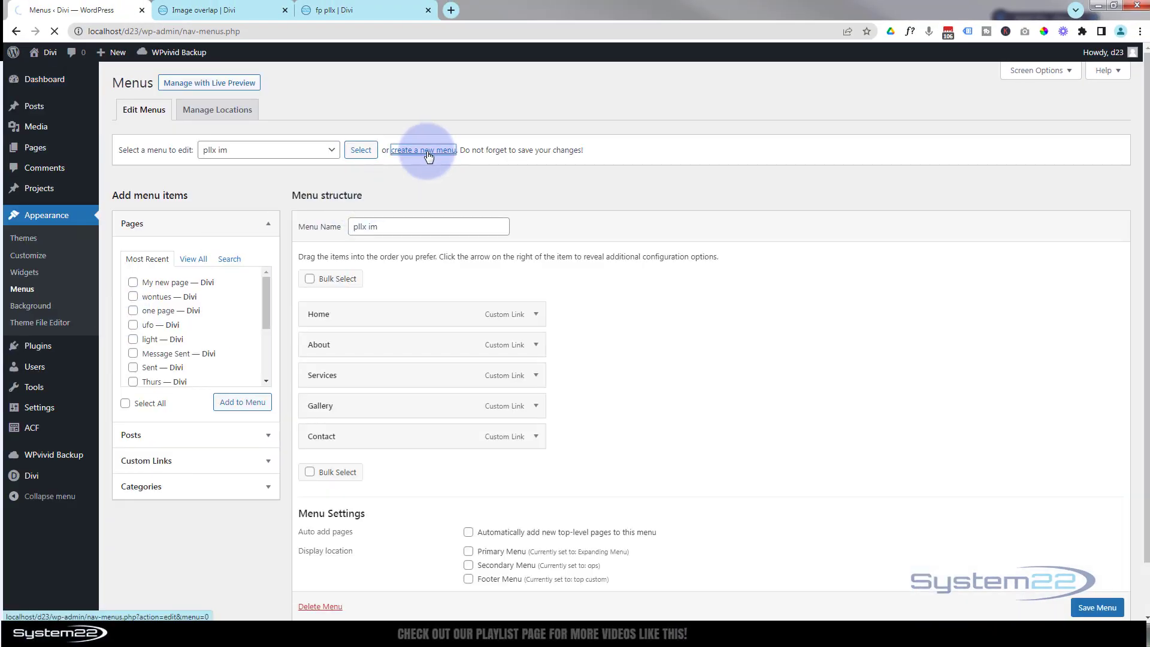
click(362, 228)
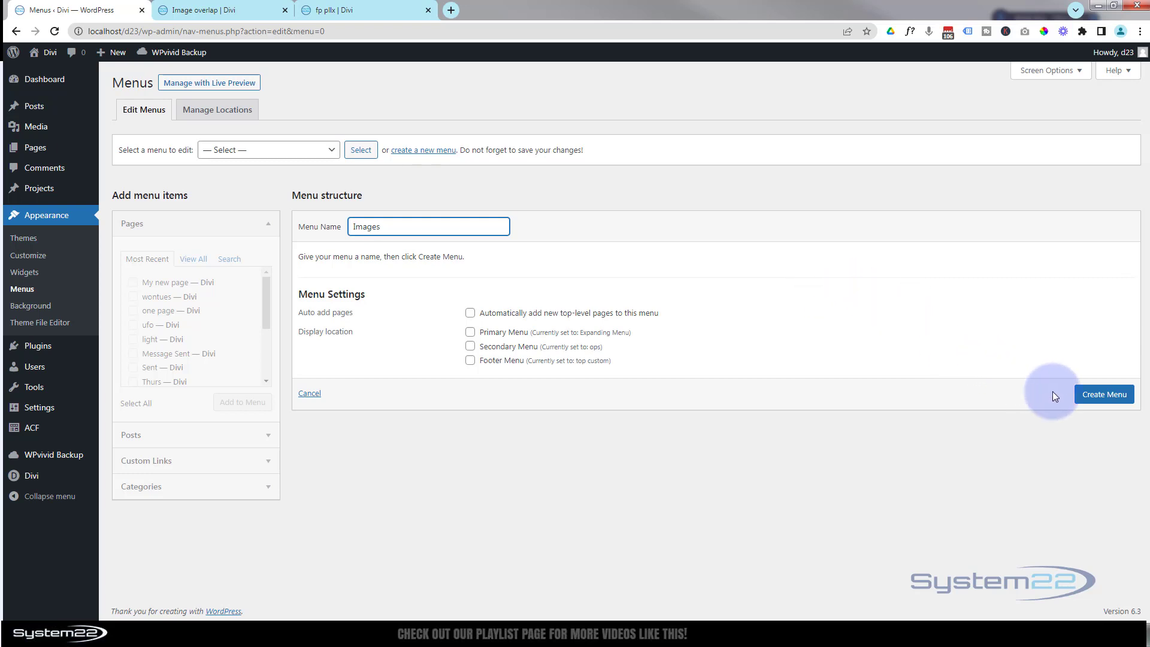
click(1092, 397)
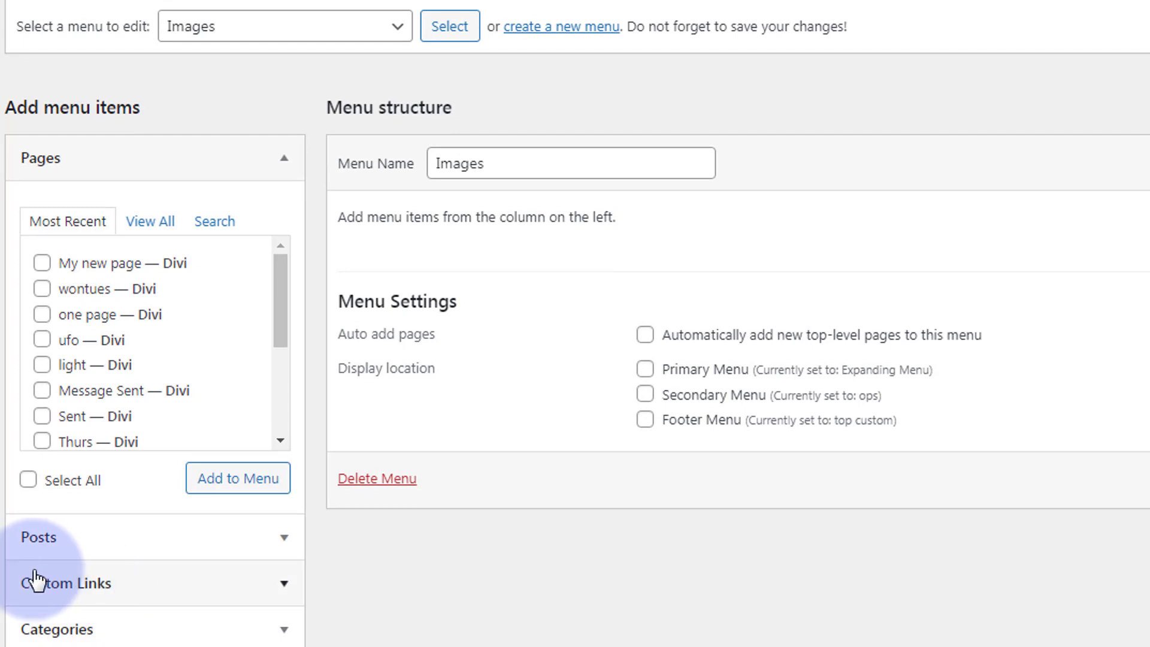
Add a custom link named Home with the URL #sec1 to the Images menu
click(284, 164)
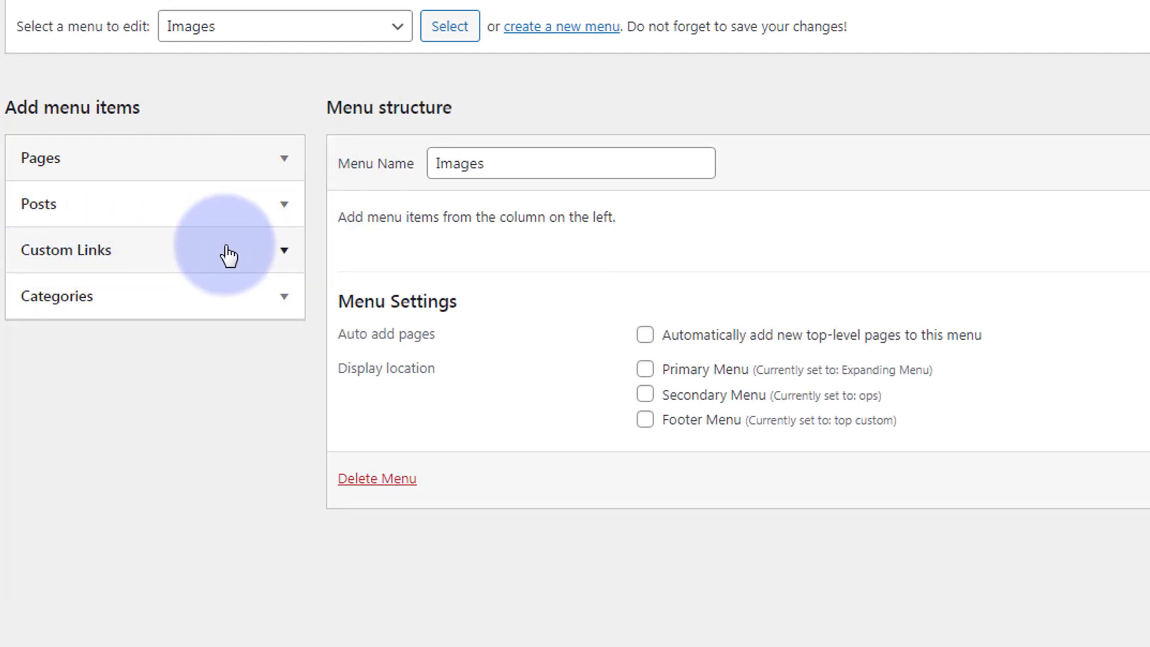
click(259, 259)
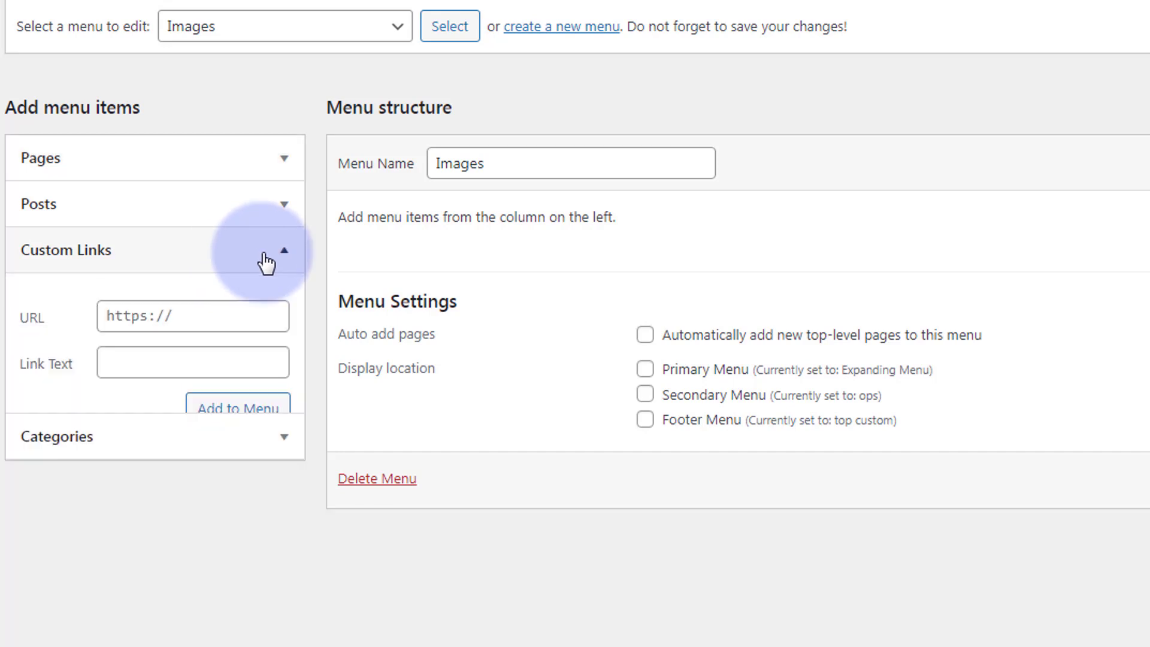
click(207, 313)
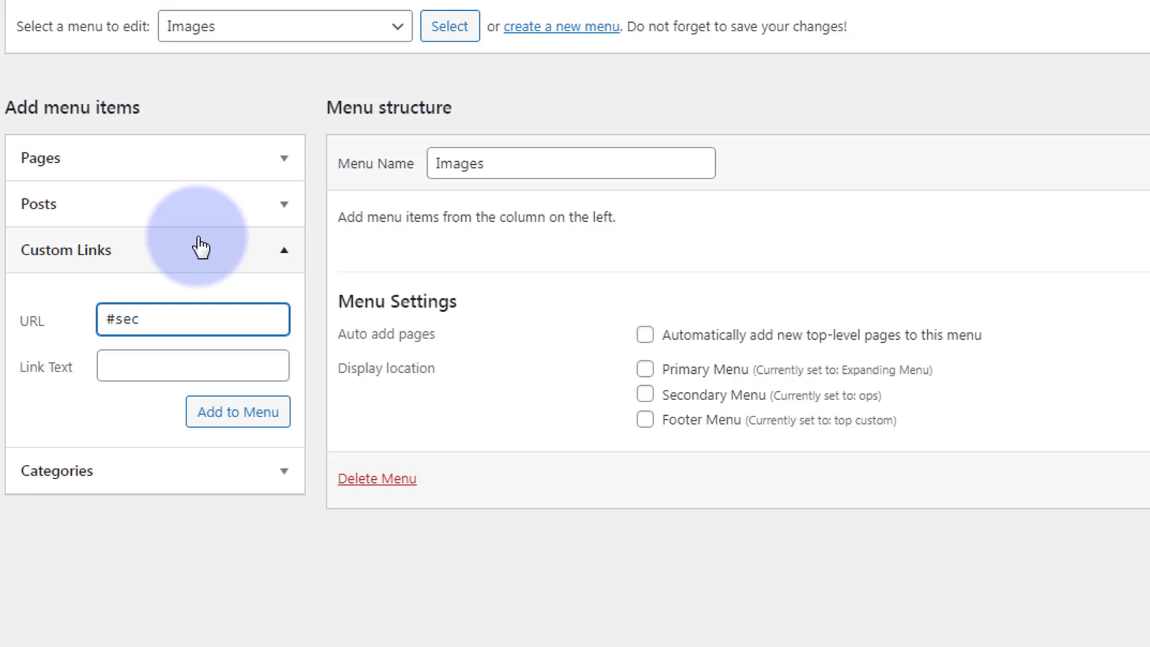
click(129, 372)
text(Home)
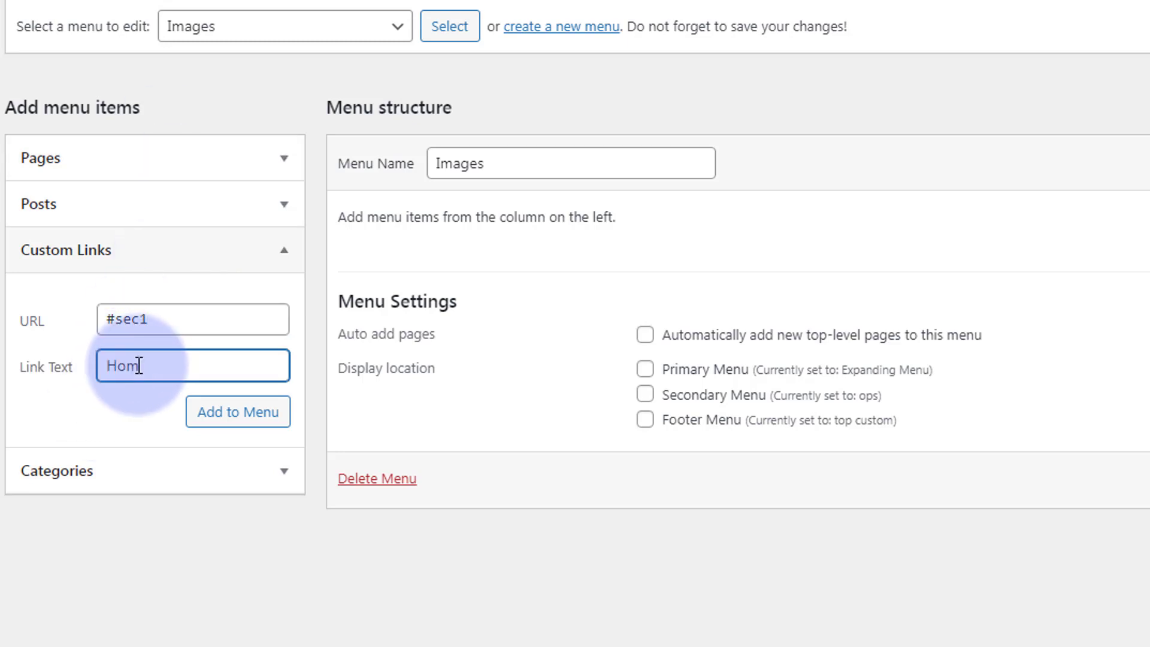
click(264, 419)
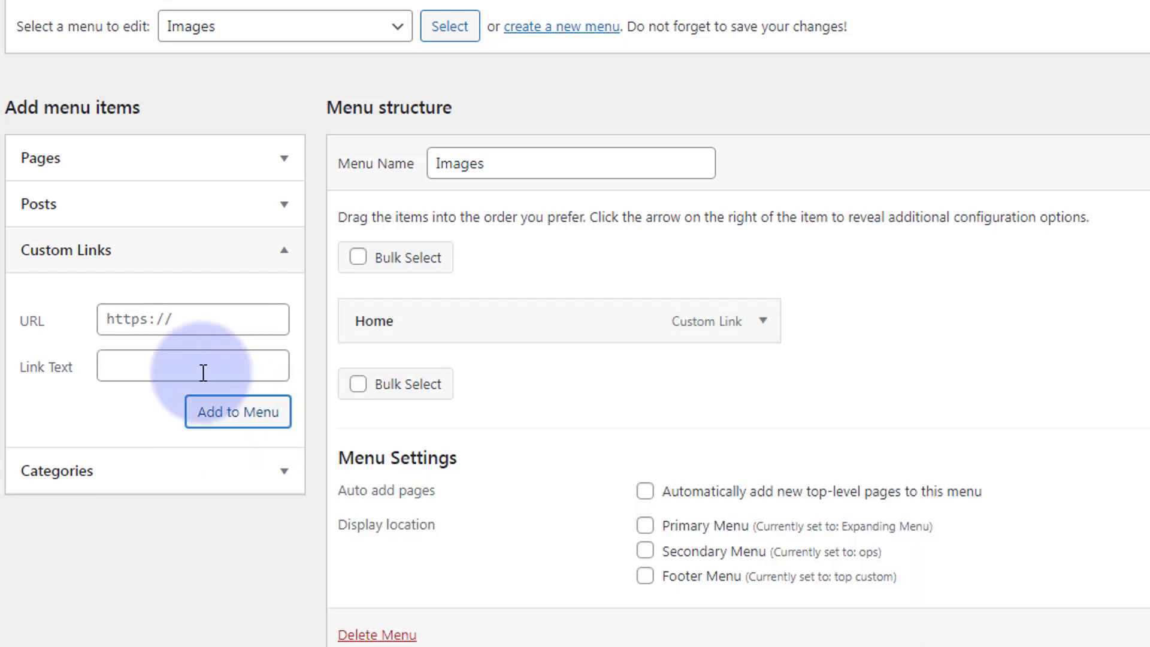
Add custom links for About (#sec2), Services (#sec3), Gallery (#sec4) and Contact (#sec5) to the Images menu
click(166, 319)
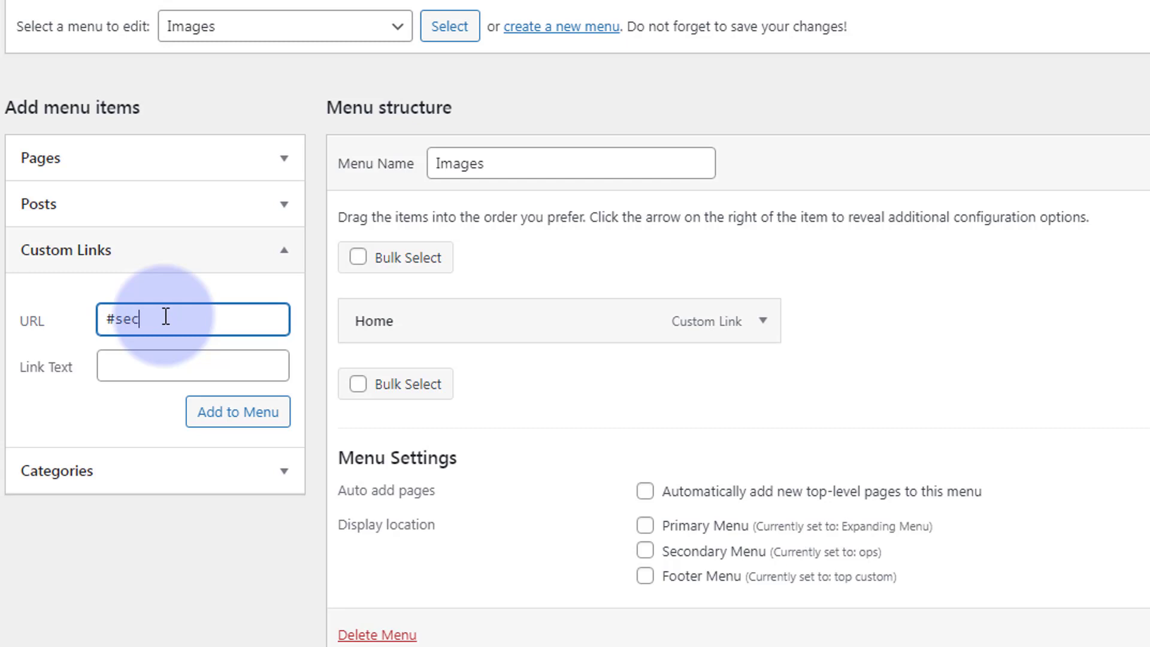
click(137, 362)
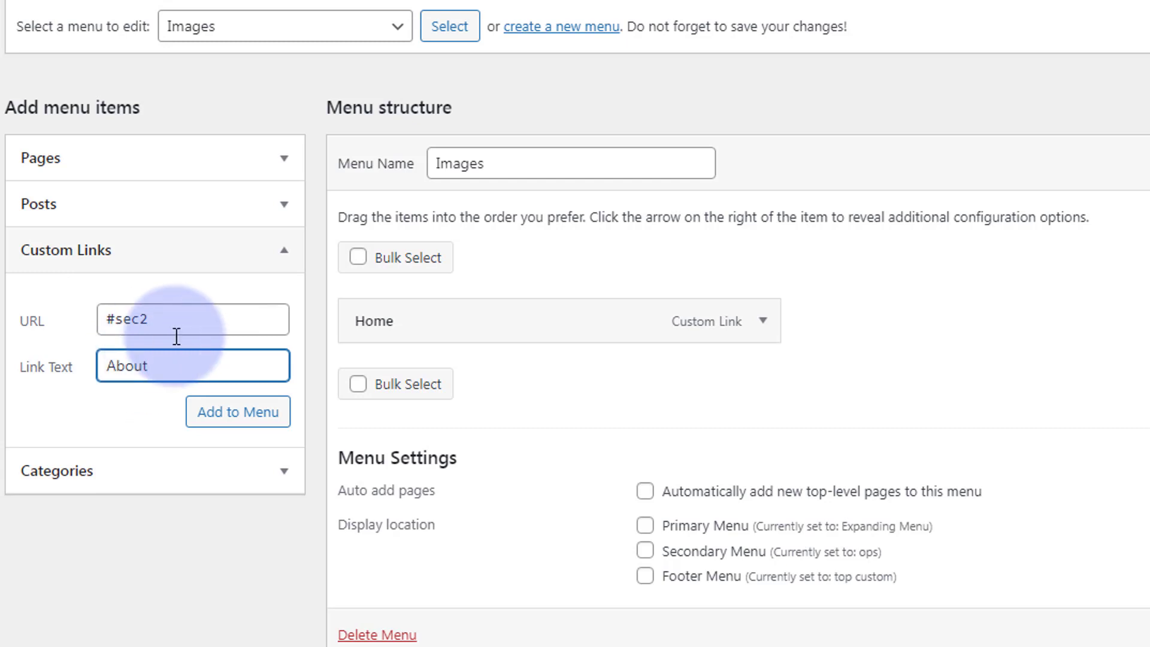
click(254, 421)
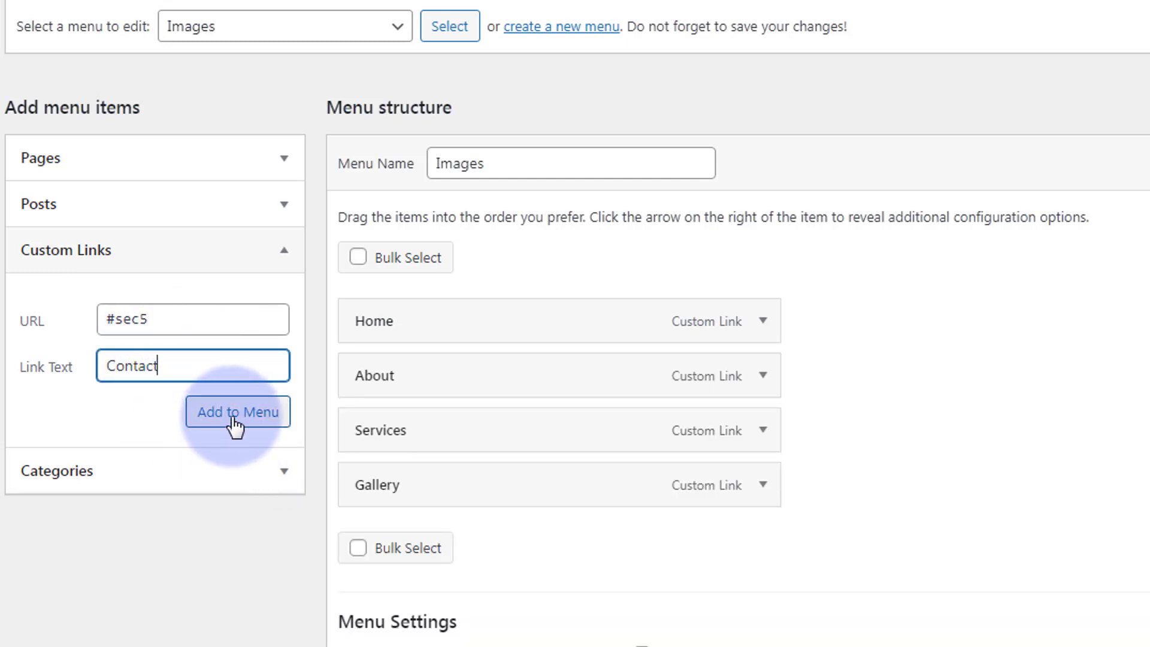
click(236, 425)
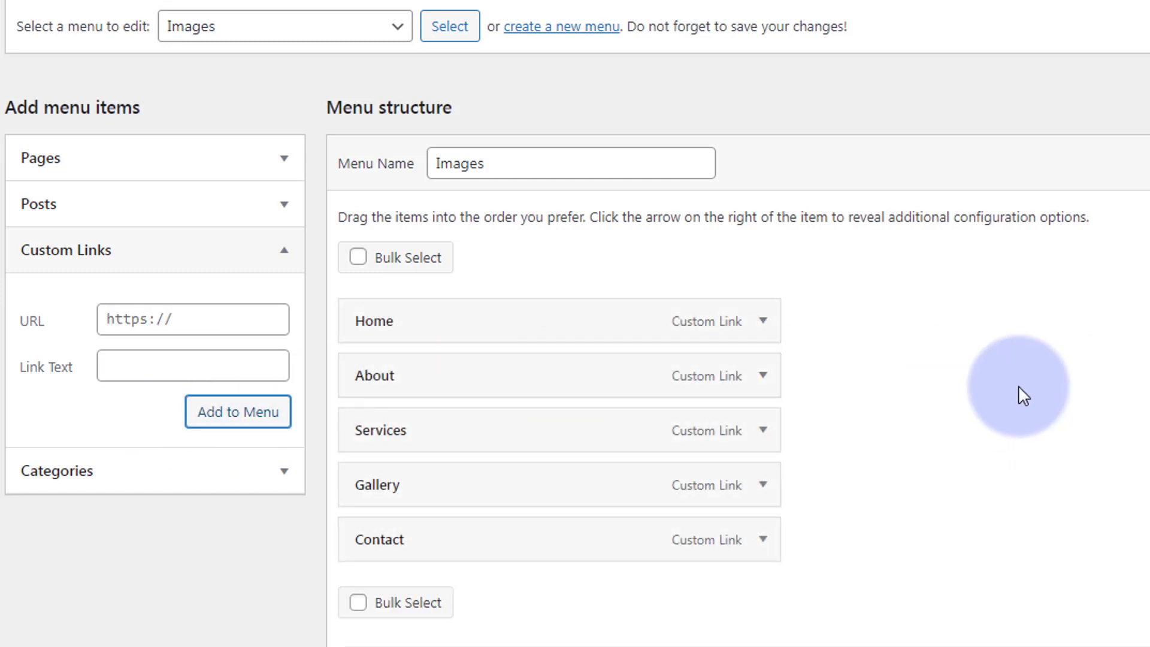
Save the Images menu with its five section links
scroll(1011, 357, down, 3)
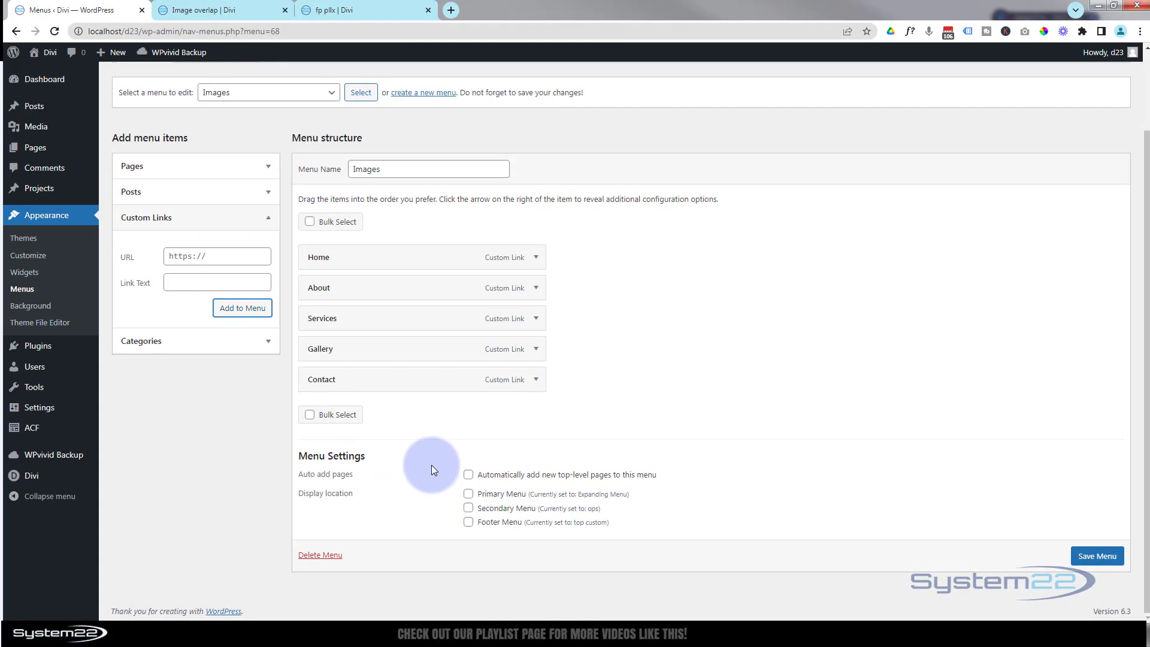
scroll(431, 464, up, 3)
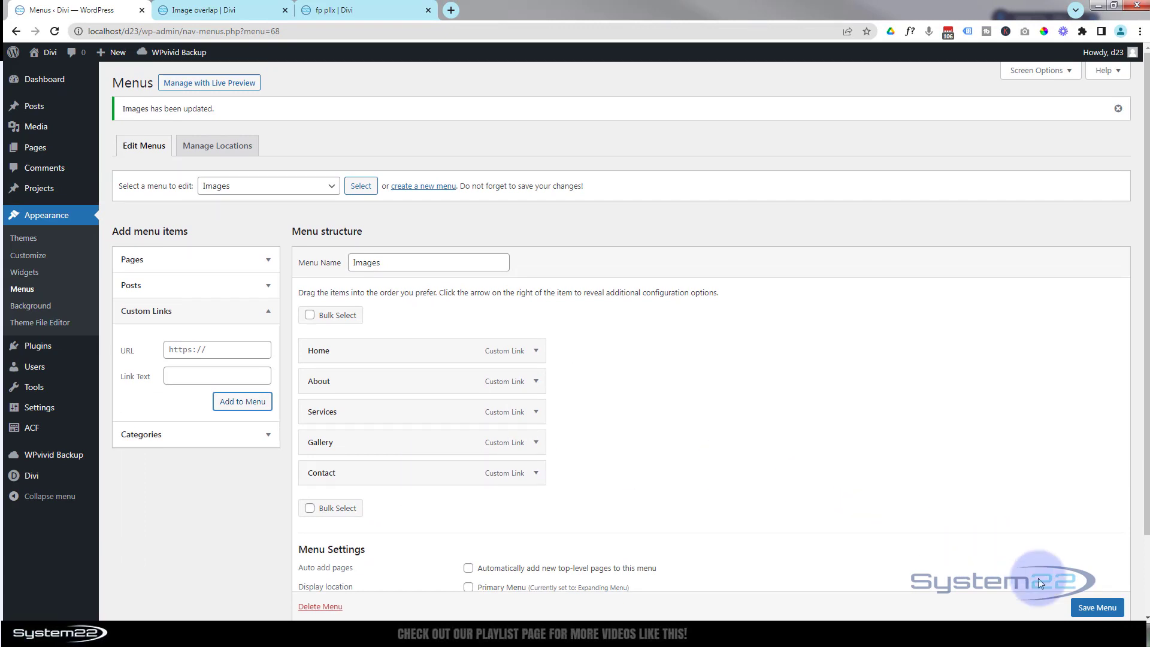
click(1074, 608)
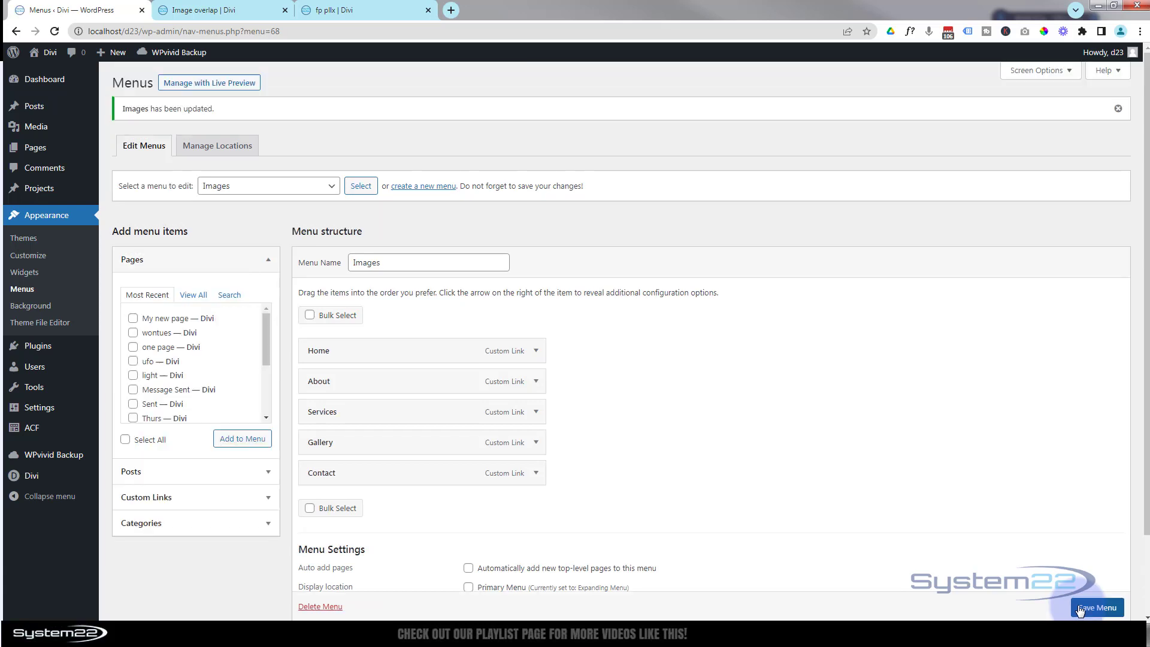
Switch to the parallax page, reload it and open its header template for editing in the Visual Builder
click(360, 10)
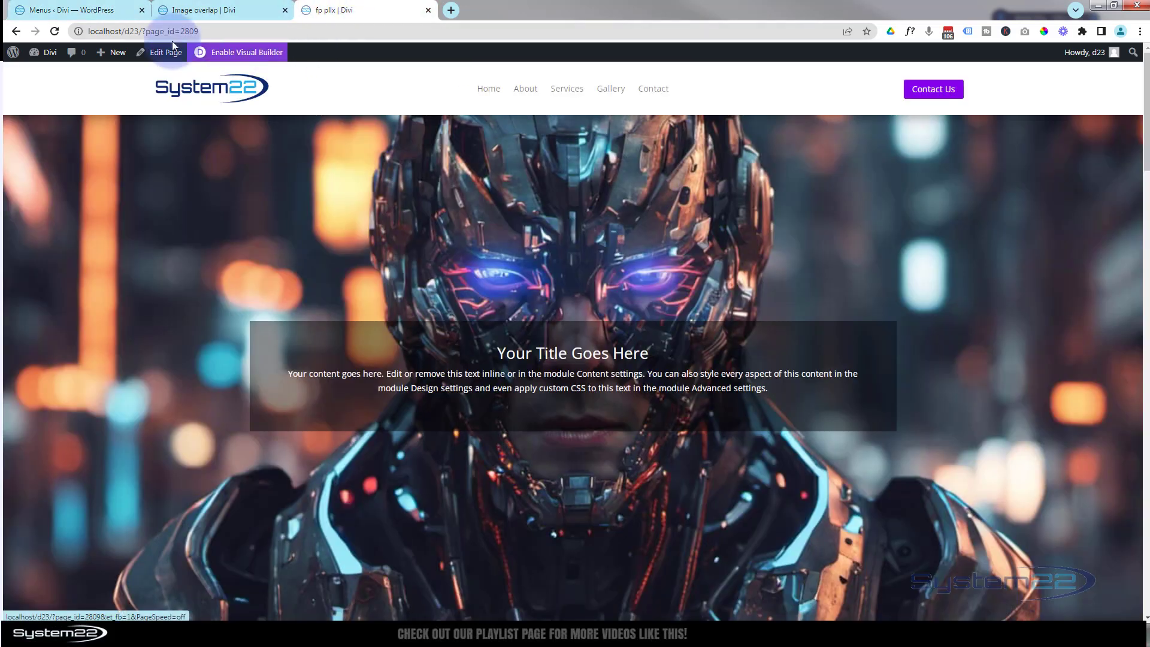
click(54, 31)
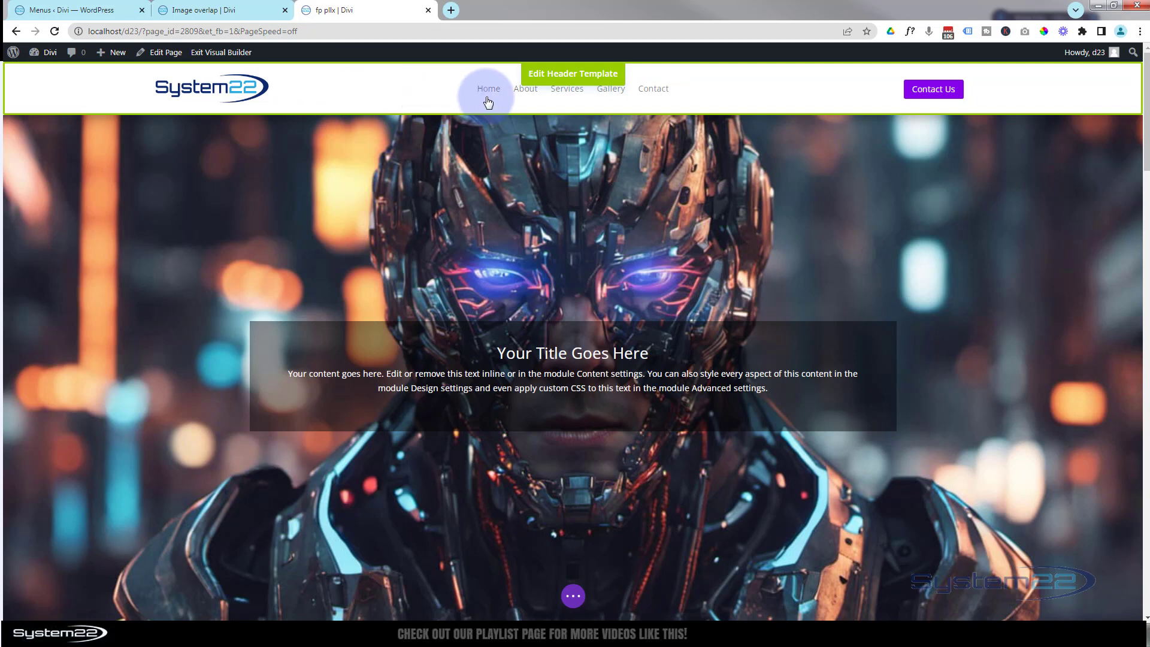
click(554, 77)
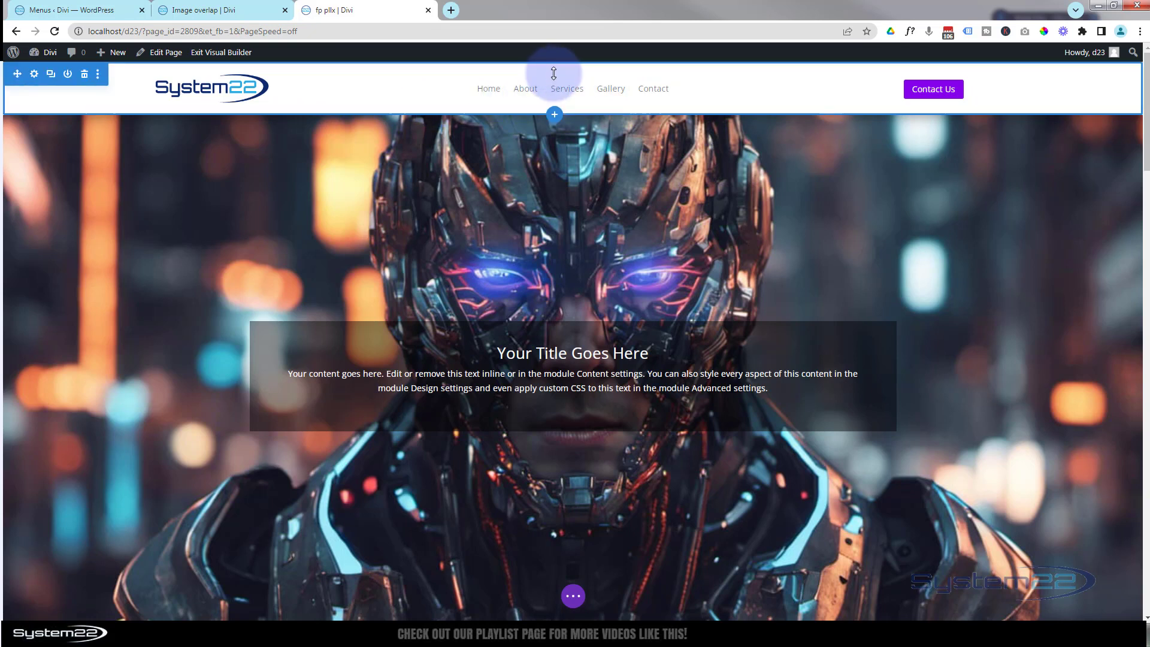
Set the header menu module to use the Images menu and save the module
mouse_move(552, 79)
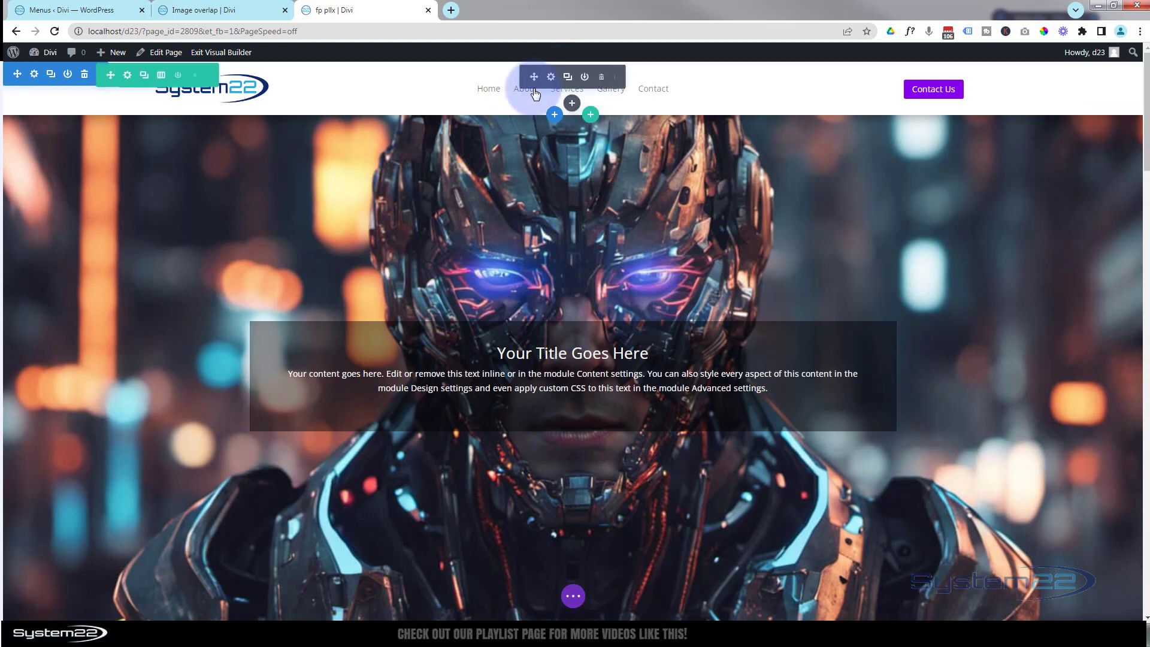
click(552, 80)
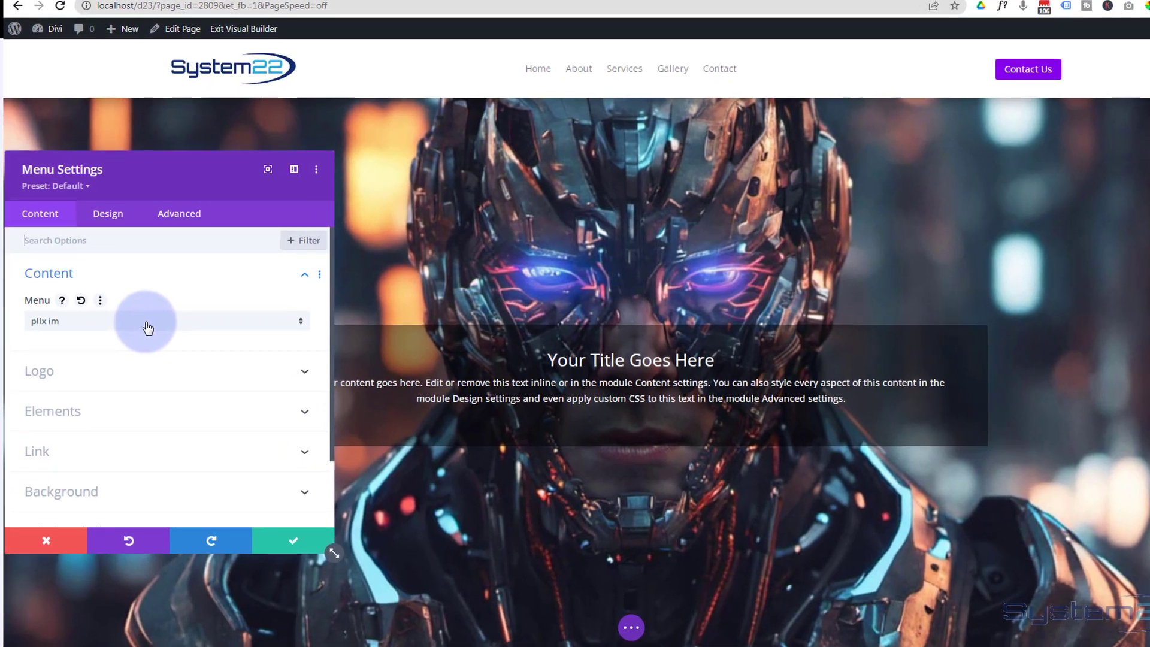
click(147, 324)
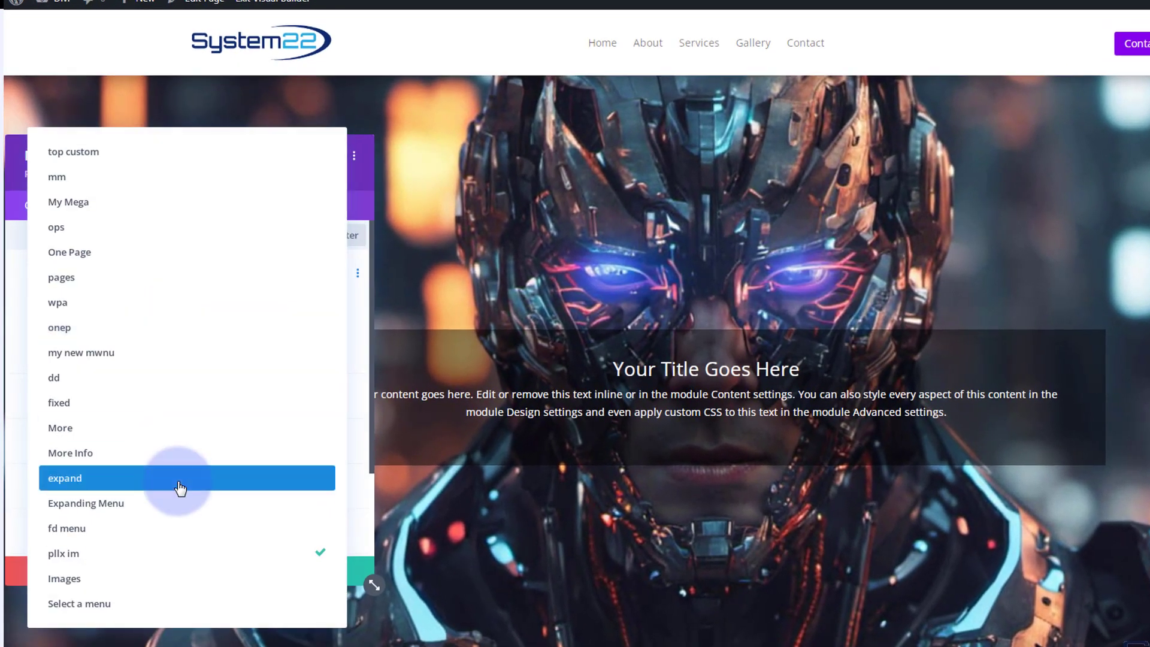
click(64, 579)
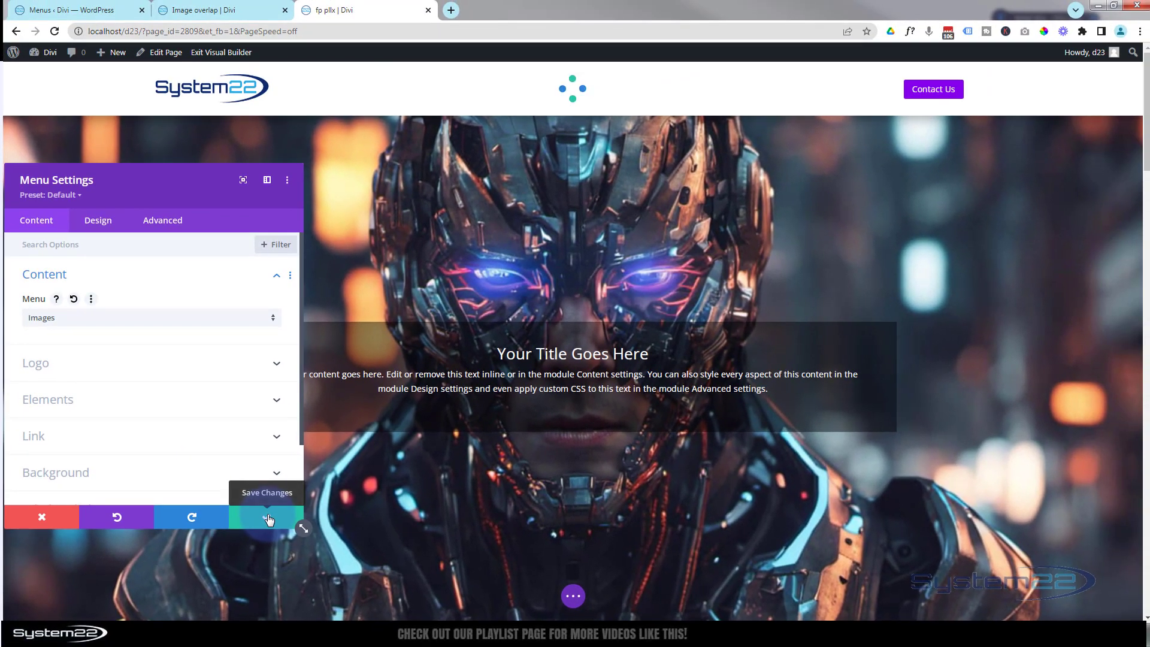
click(268, 519)
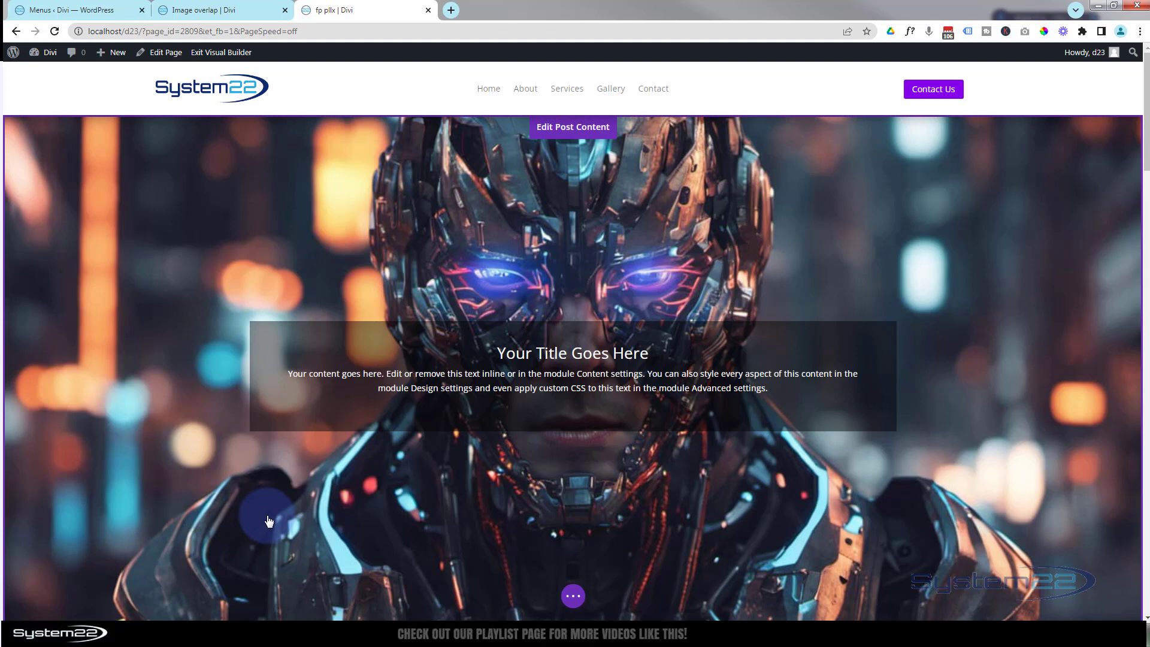
Save the page as a draft and exit the Visual Builder
click(573, 595)
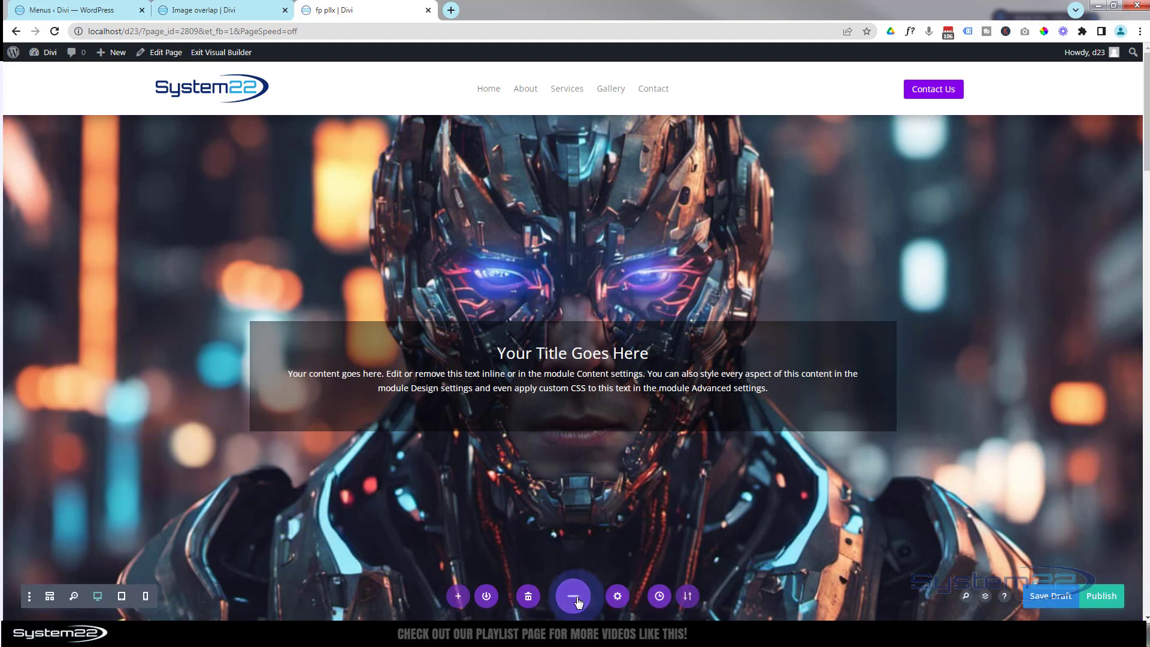
click(1048, 599)
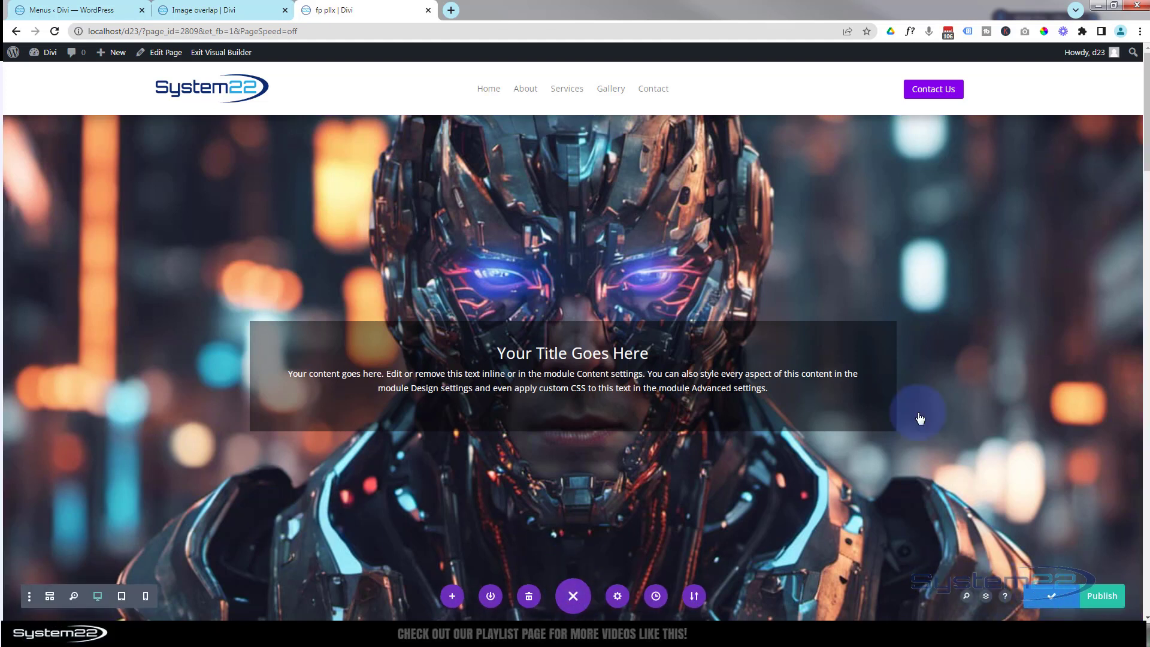
click(222, 54)
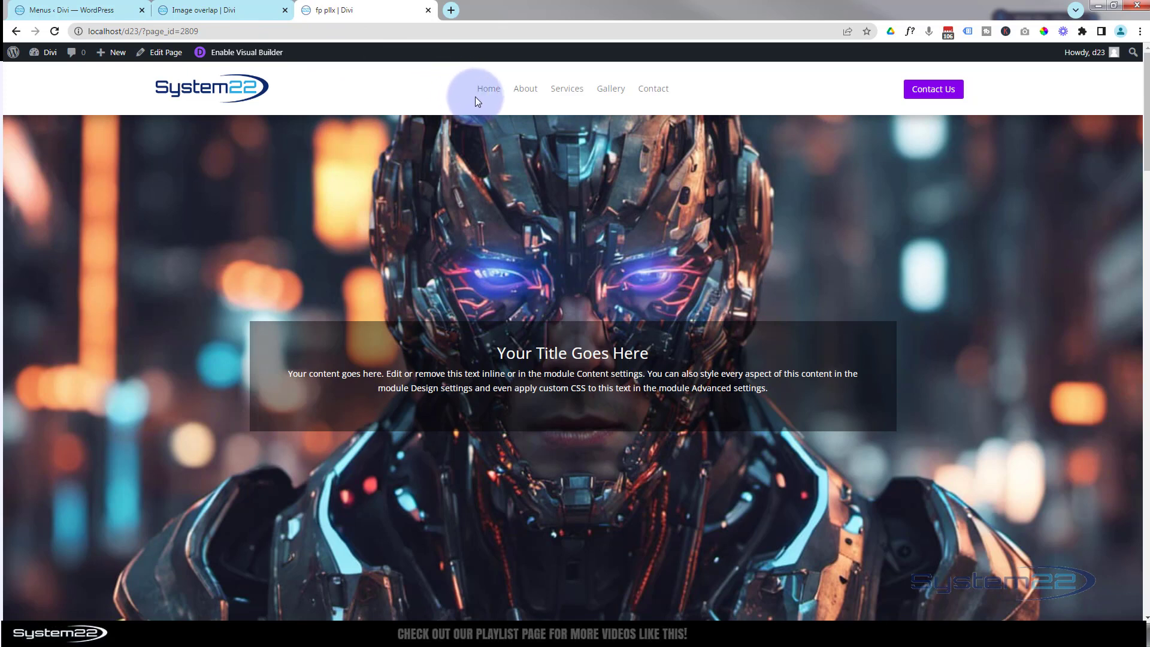
Test that the header's Images menu links scroll to the About, Services, Gallery, Contact and Home sections
click(531, 95)
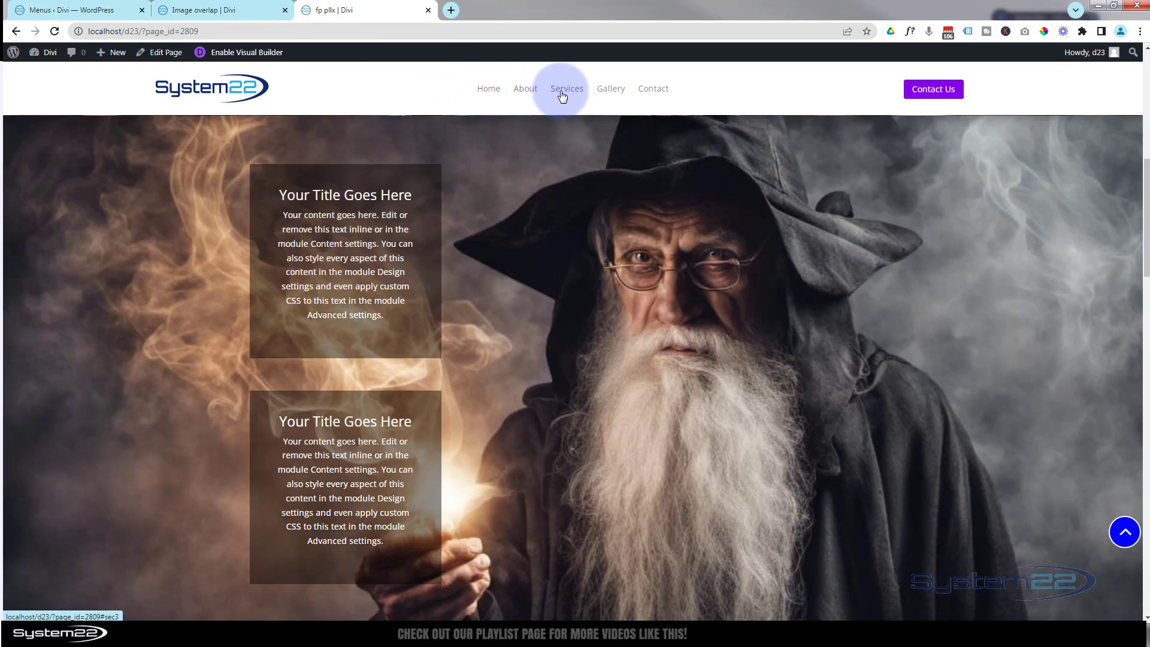
click(563, 96)
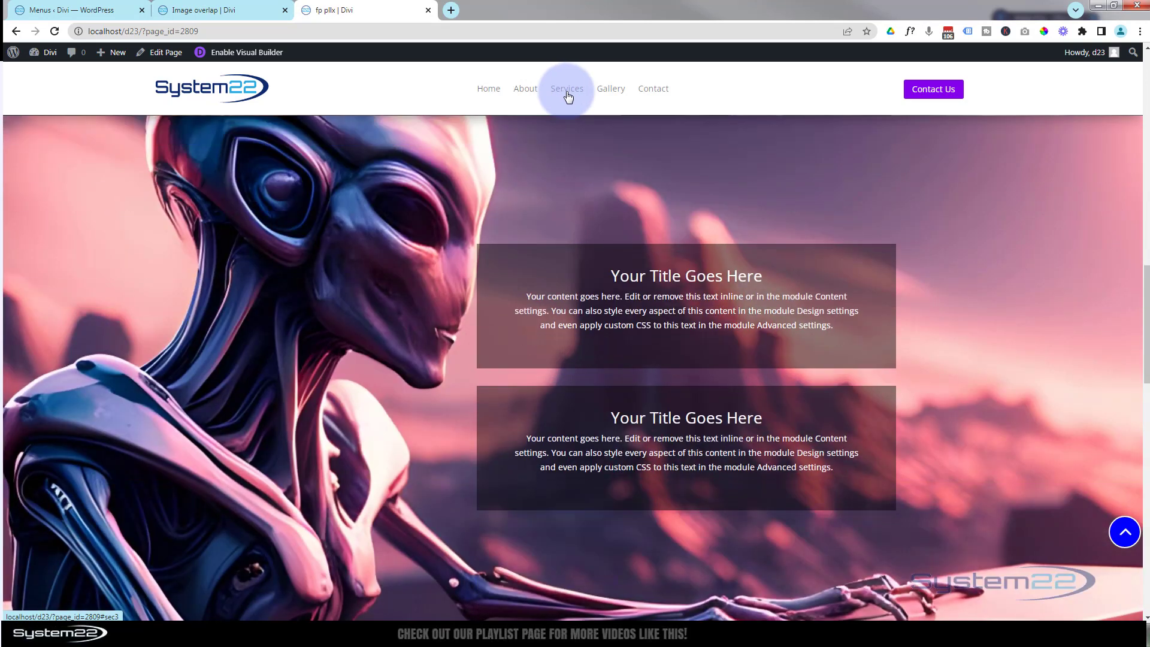
click(608, 95)
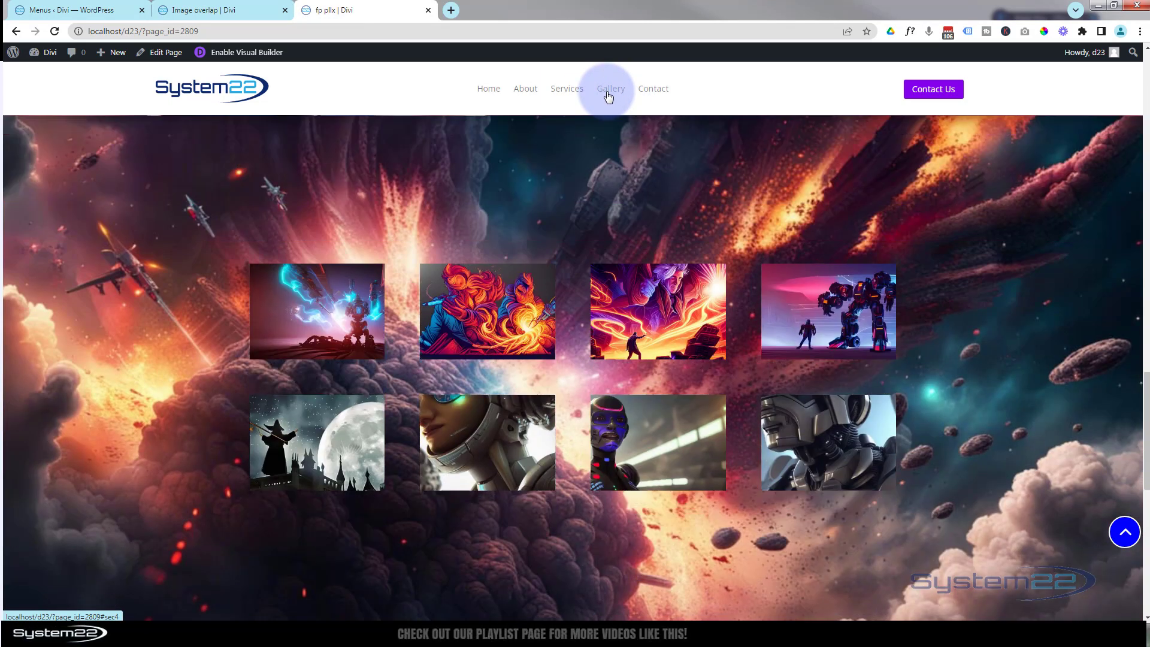
click(657, 95)
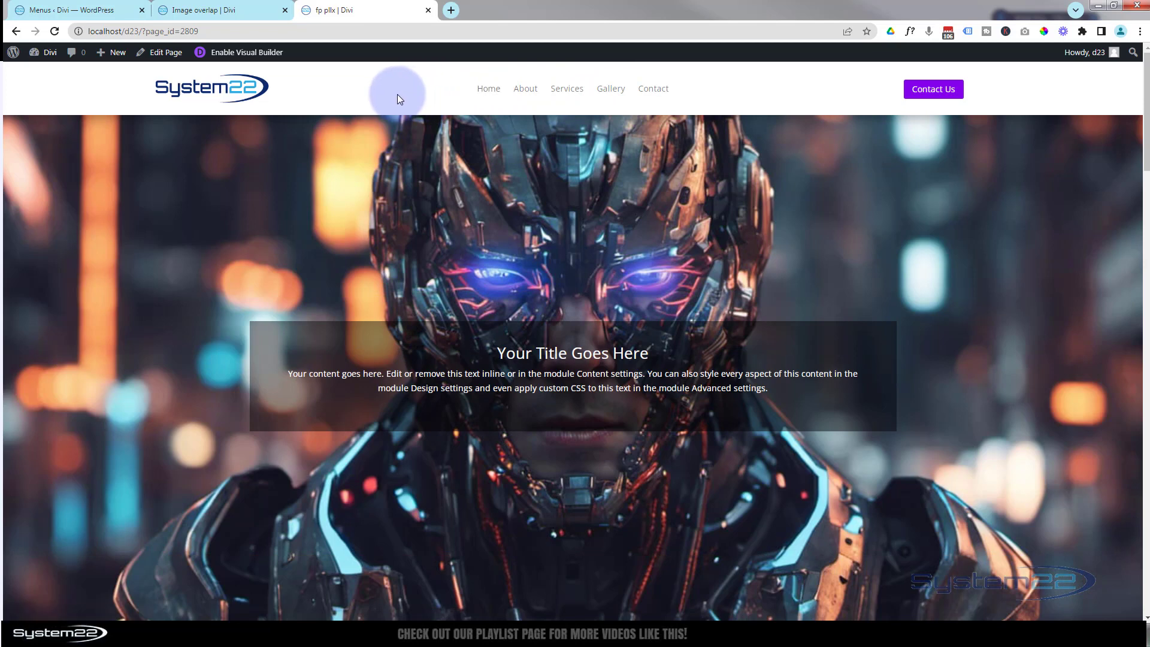
click(525, 94)
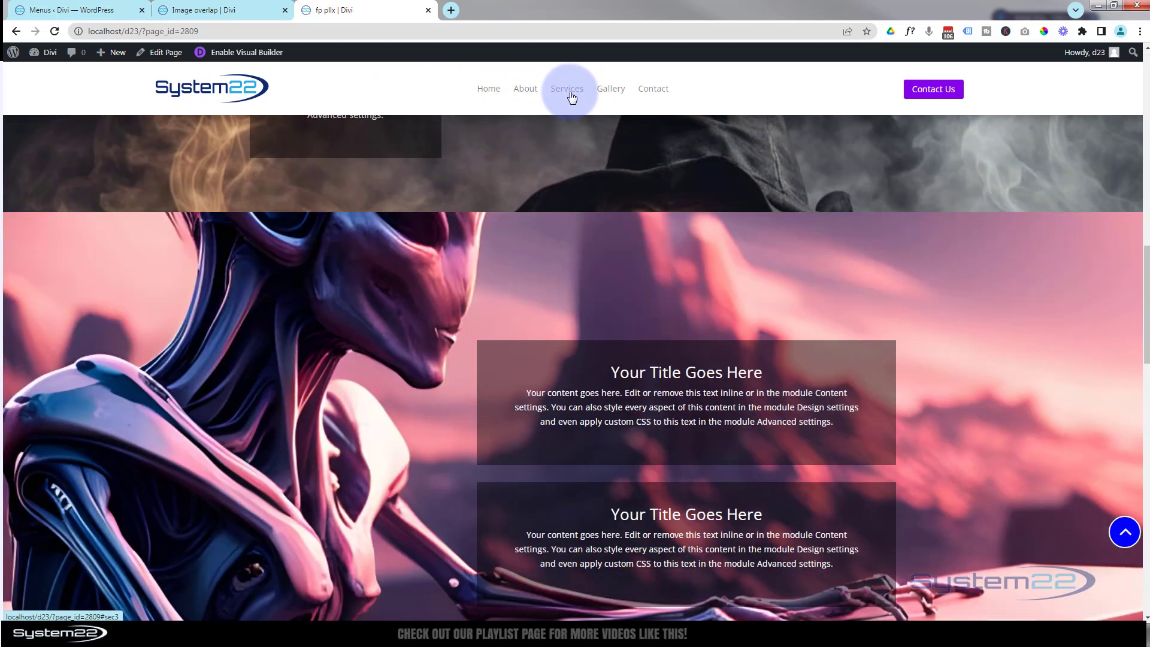
click(609, 95)
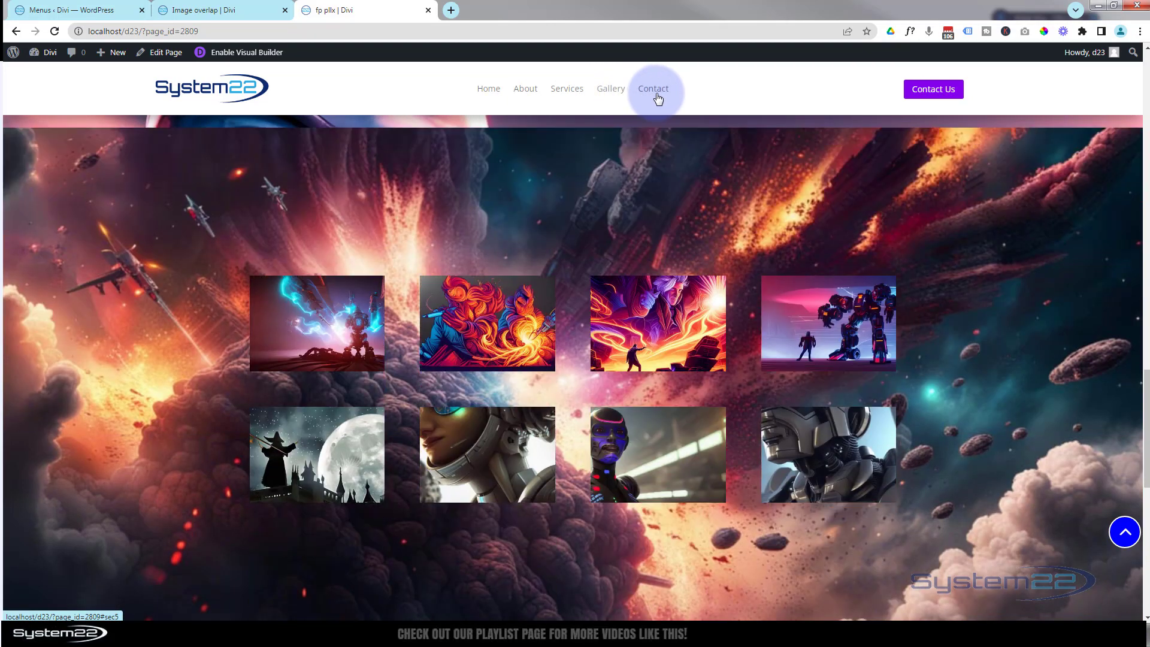
click(657, 94)
click(490, 94)
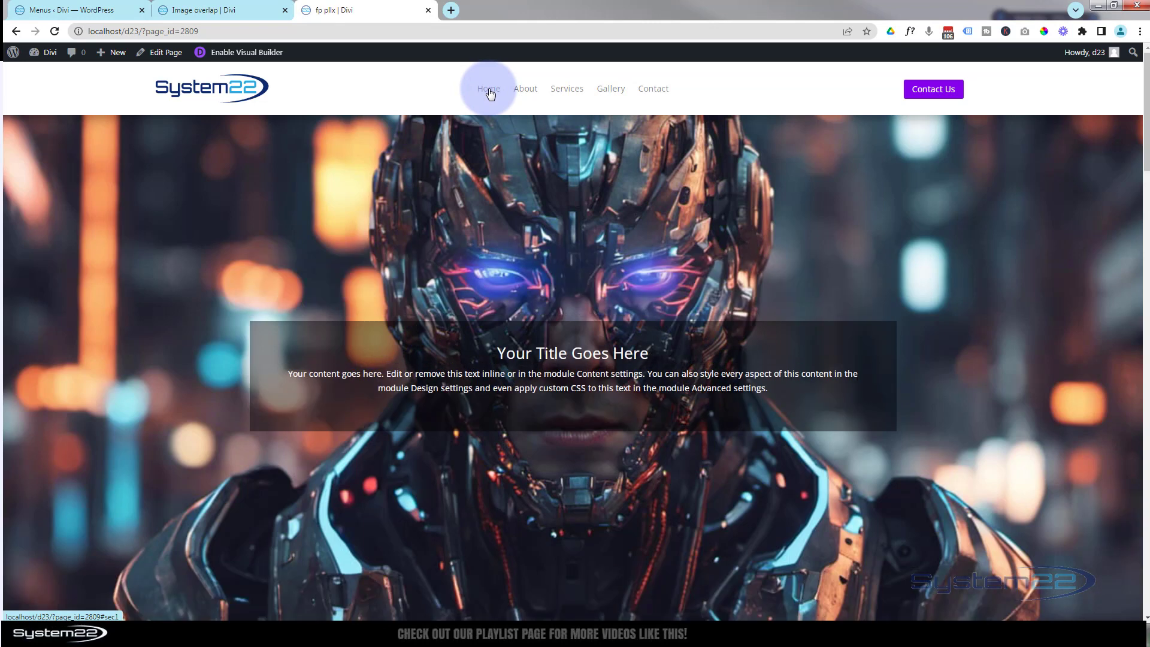
click(527, 96)
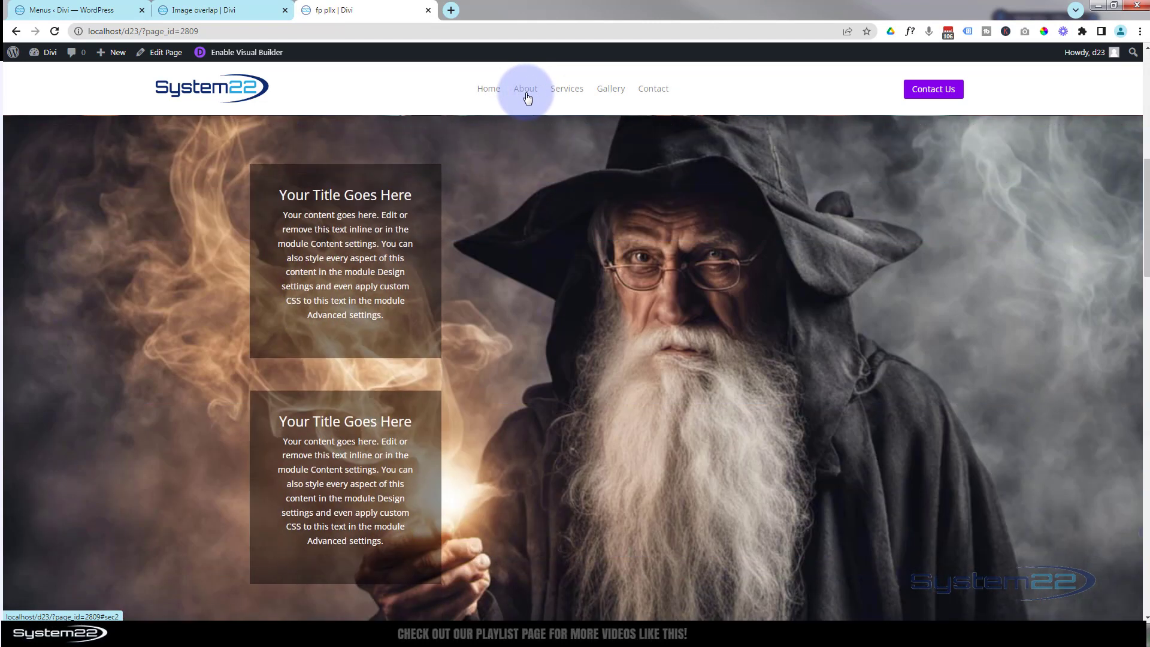
click(566, 95)
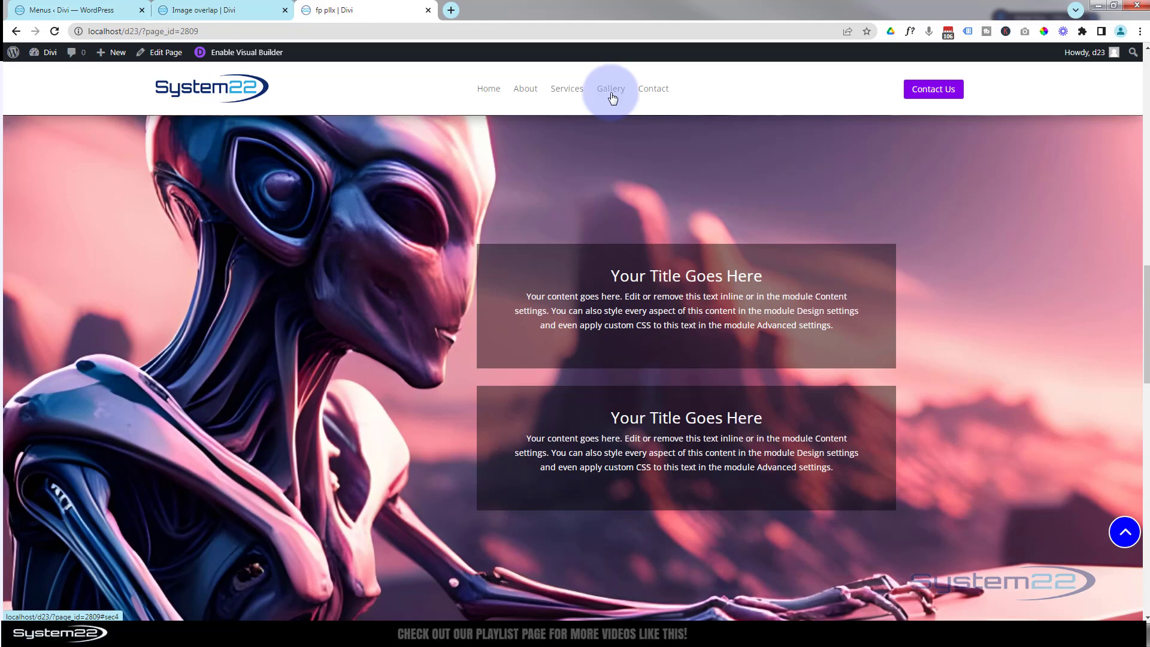
click(611, 96)
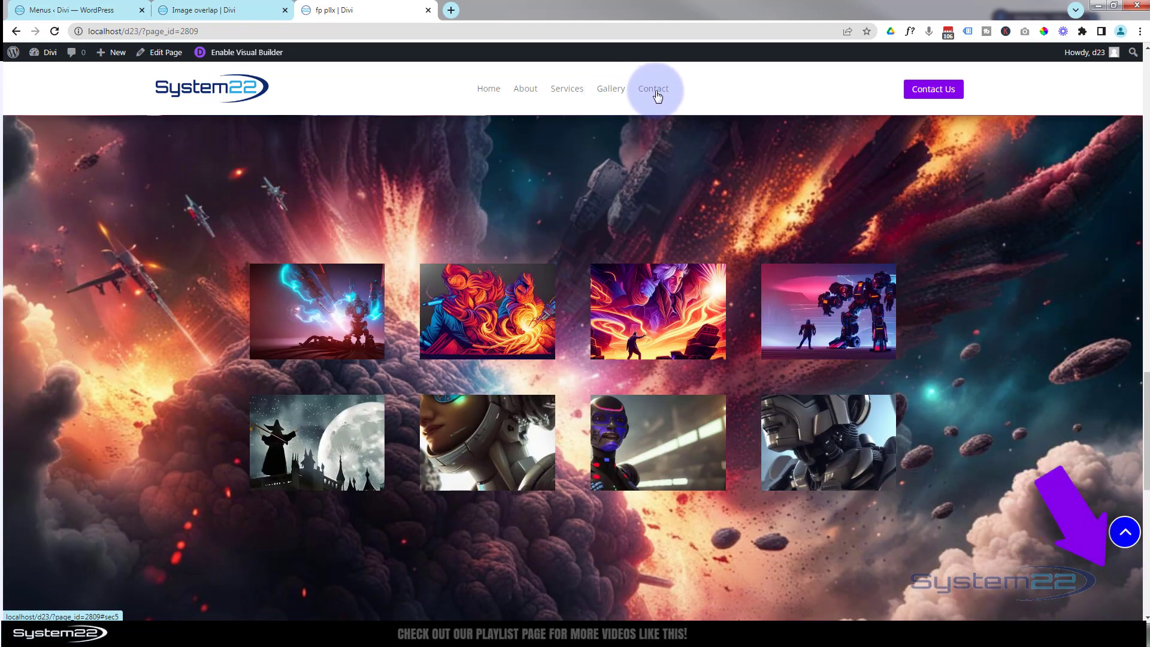
click(653, 90)
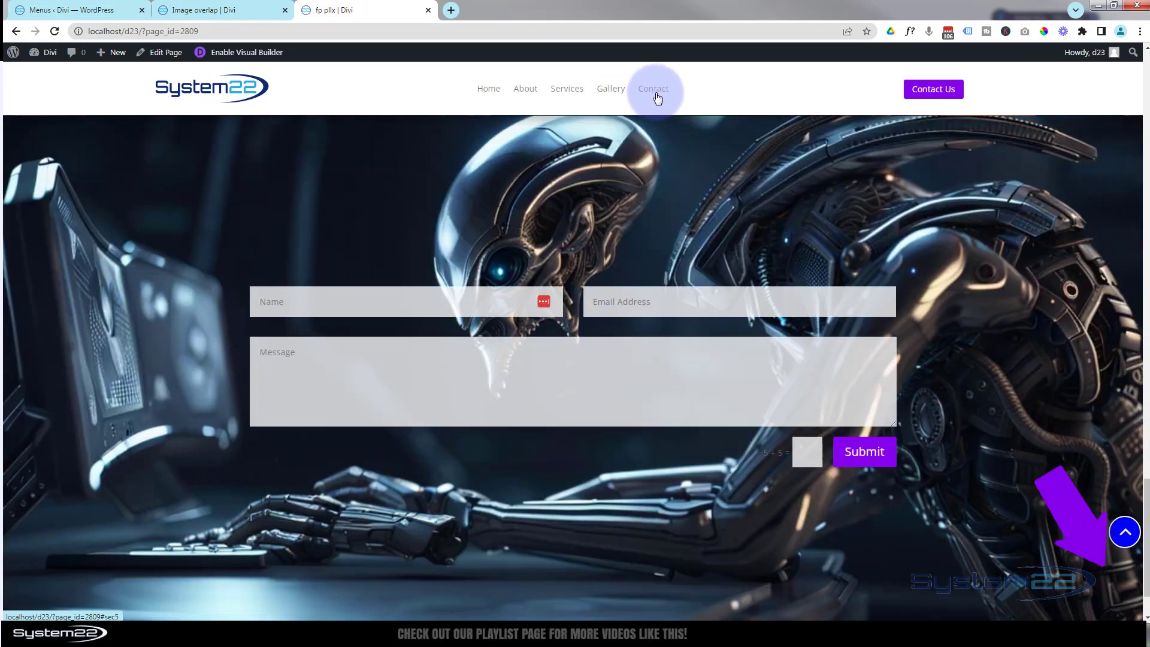
Test the back-to-top control and review the parallax transition between the first sections
click(1124, 534)
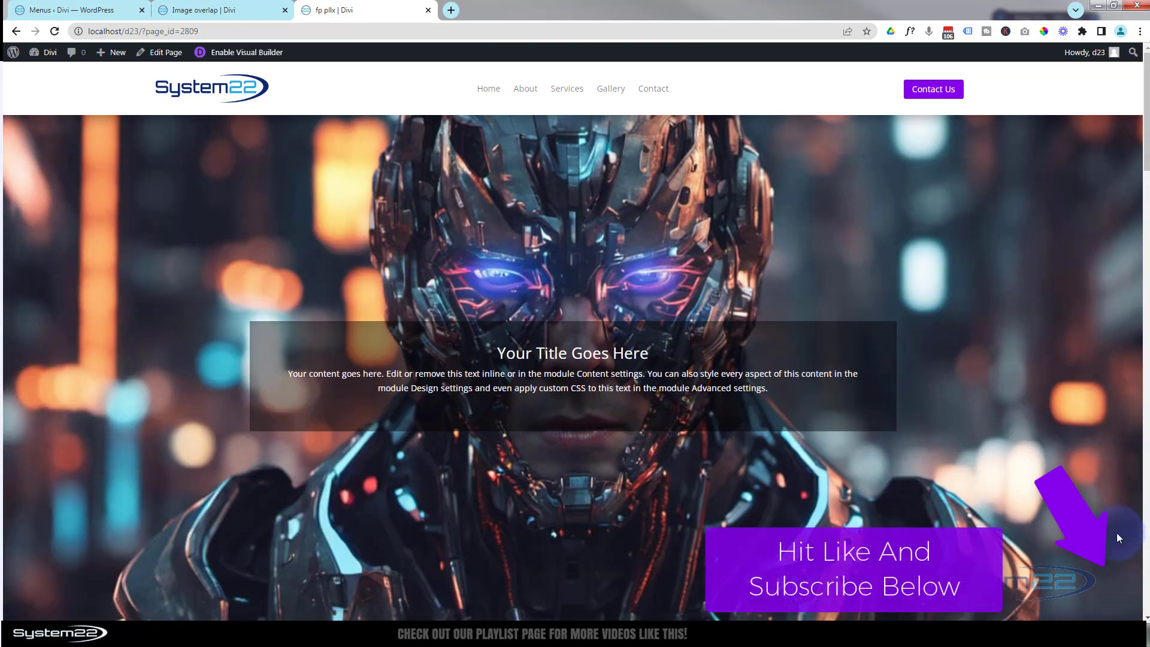
scroll(1014, 464, down, 5)
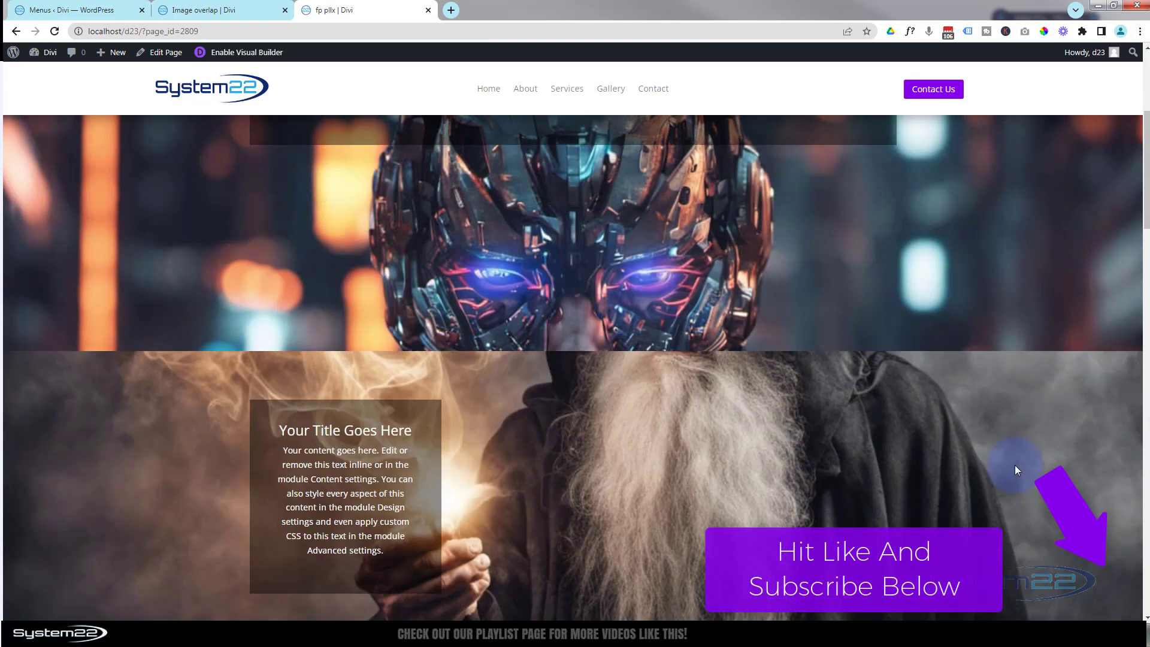
scroll(1014, 465, down, 6)
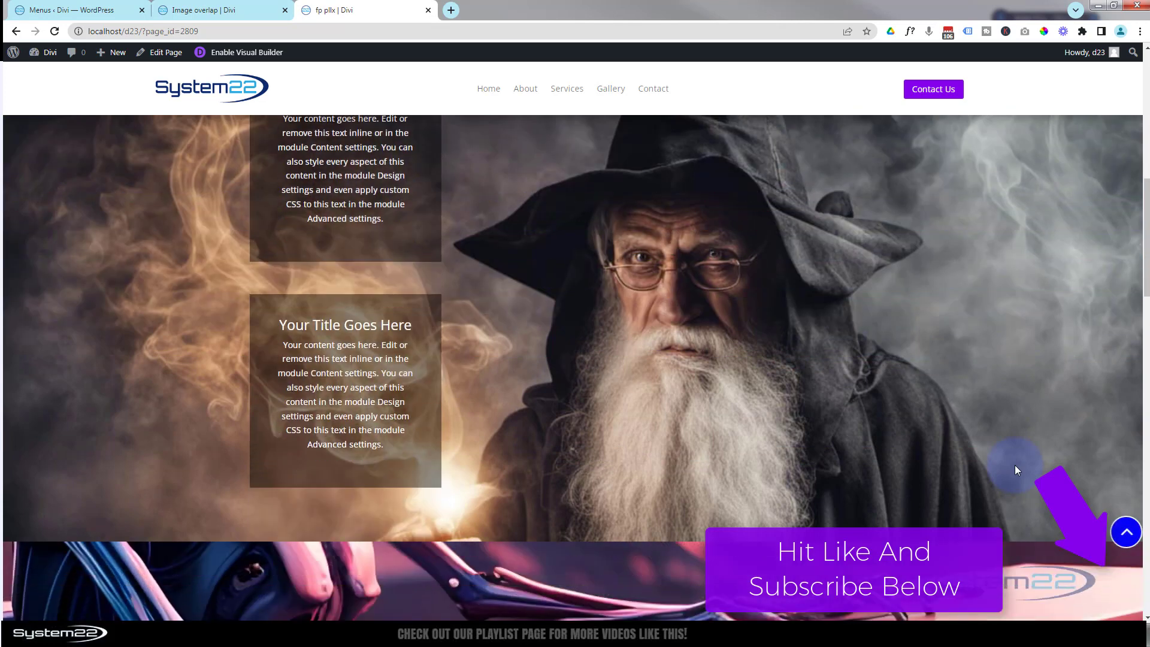